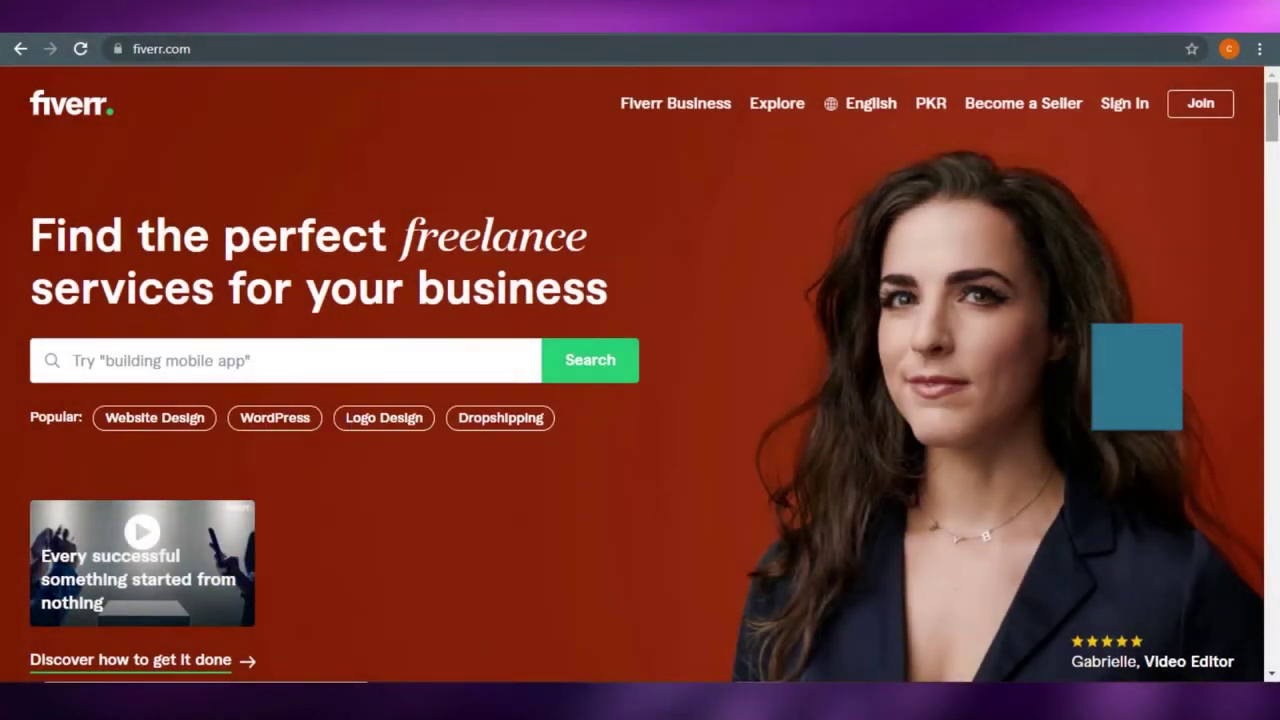
# - Scroll up and down through the Fiverr homepage's gig suggestion rows
pyautogui.moveTo(1274, 108)
pyautogui.mouseDown()
pyautogui.moveTo(1275, 260)
pyautogui.moveTo(1276, 93)
pyautogui.mouseUp()
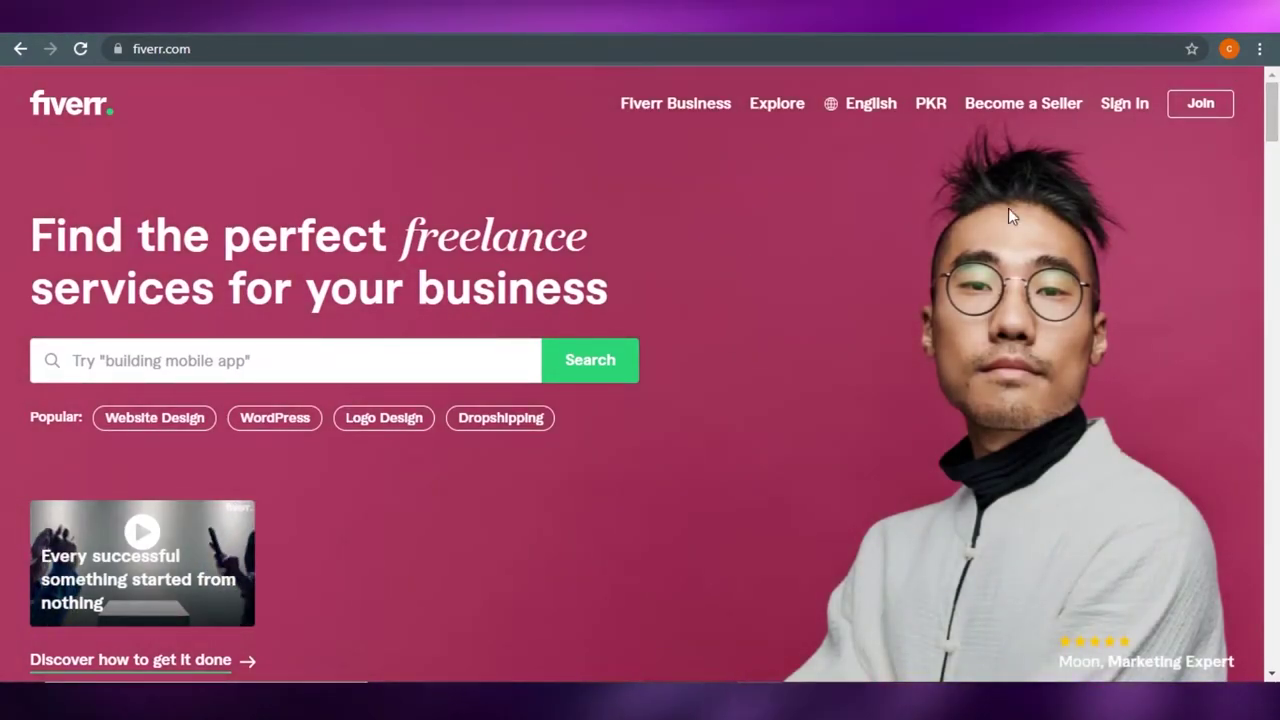
pyautogui.moveTo(1276, 105)
pyautogui.mouseDown()
pyautogui.moveTo(1276, 180)
pyautogui.moveTo(1276, 120)
pyautogui.mouseUp()
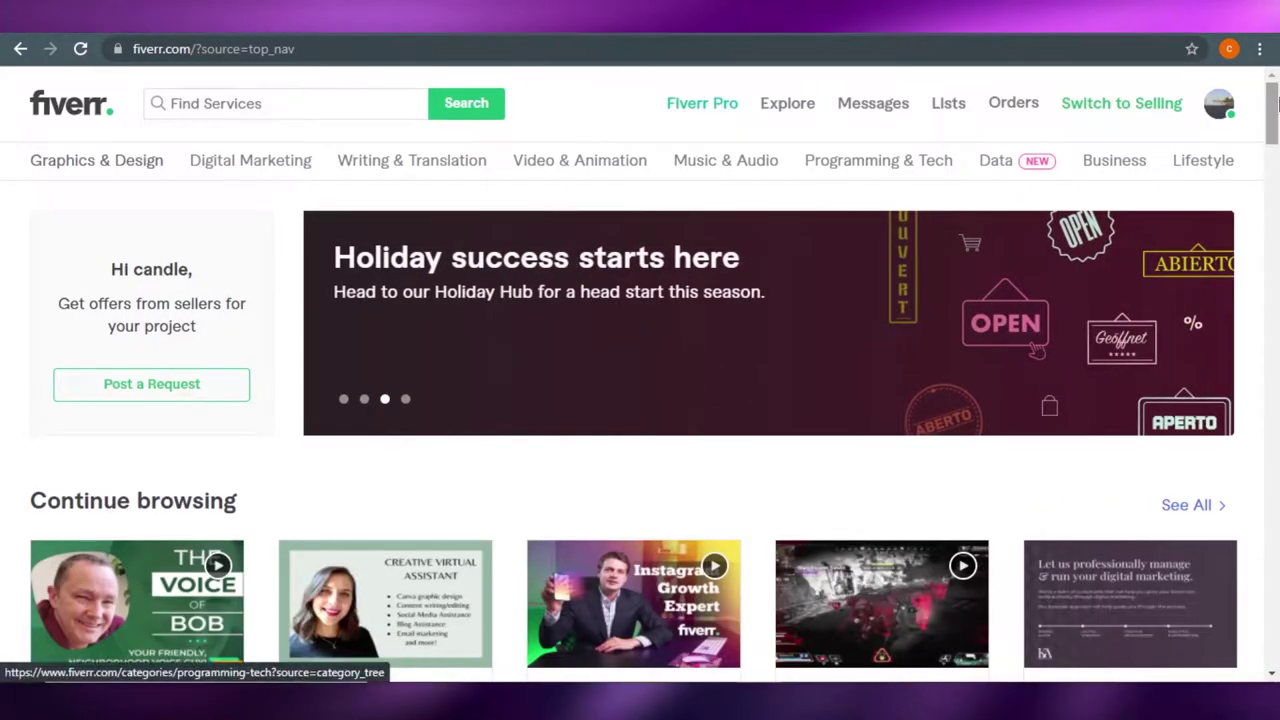
pyautogui.moveTo(1276, 110); pyautogui.dragTo(1276, 150)
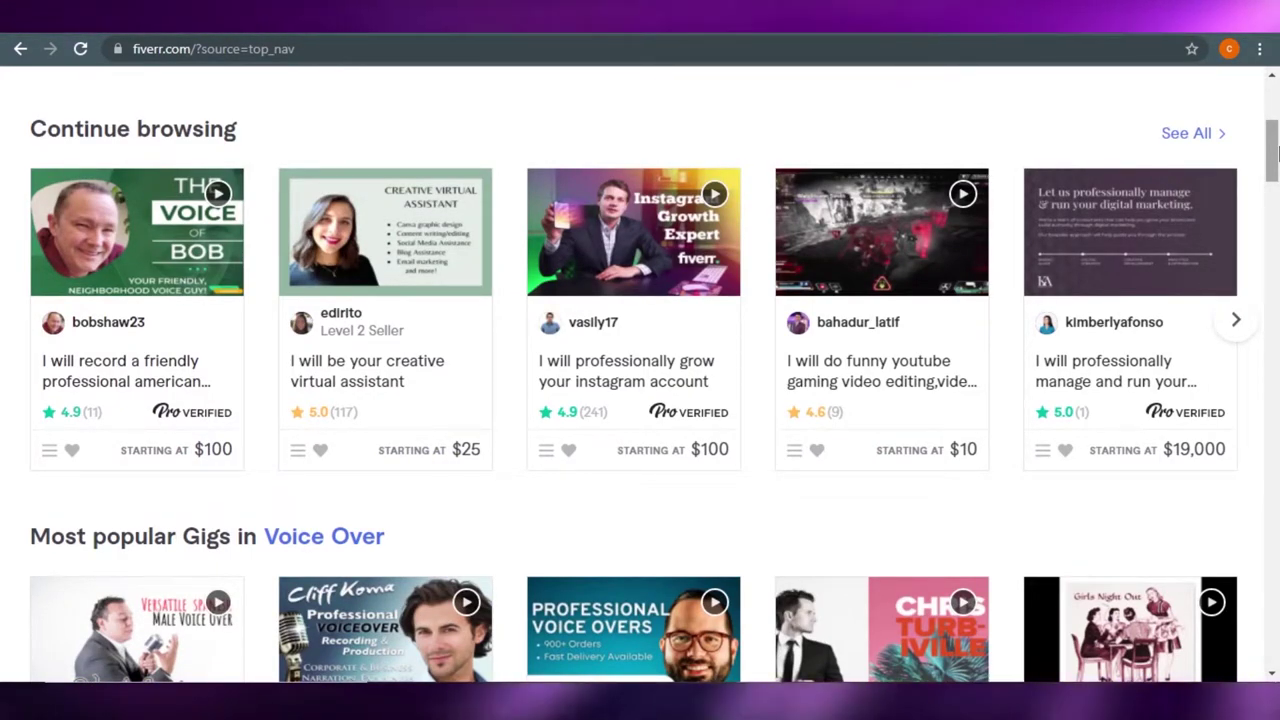
pyautogui.moveTo(1276, 150); pyautogui.dragTo(1277, 308)
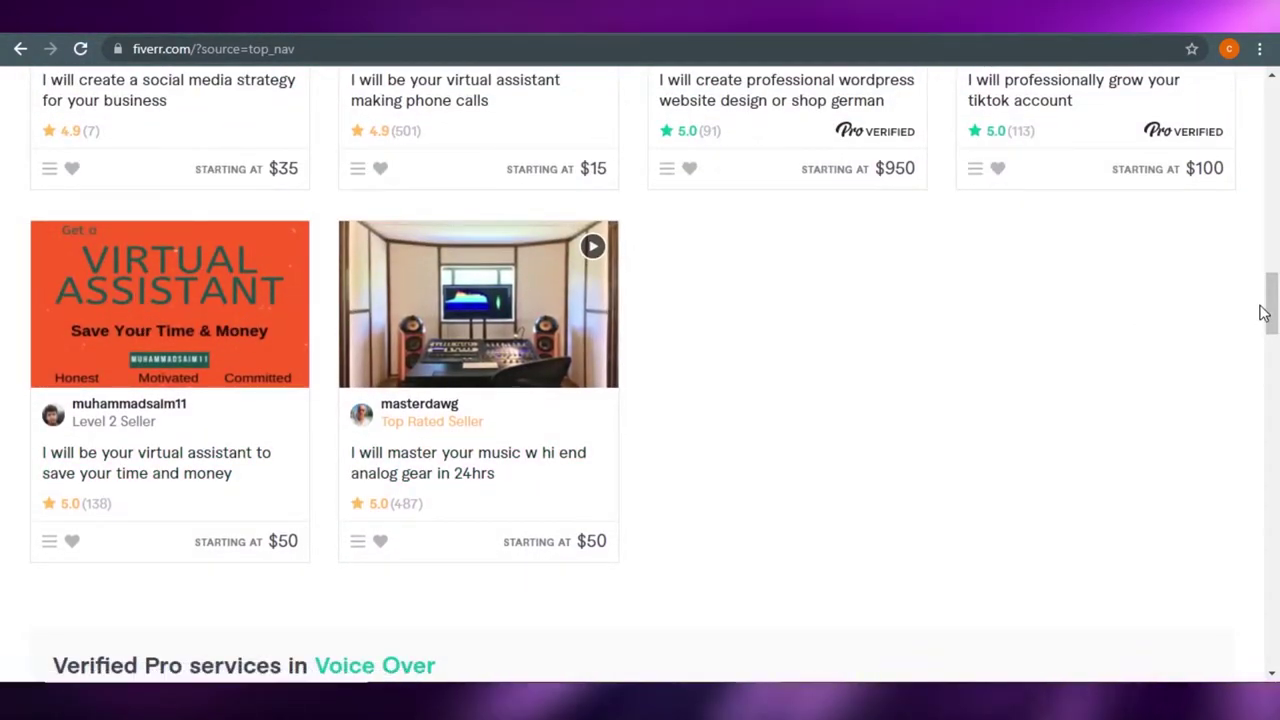
pyautogui.moveTo(1276, 312); pyautogui.dragTo(1276, 118)
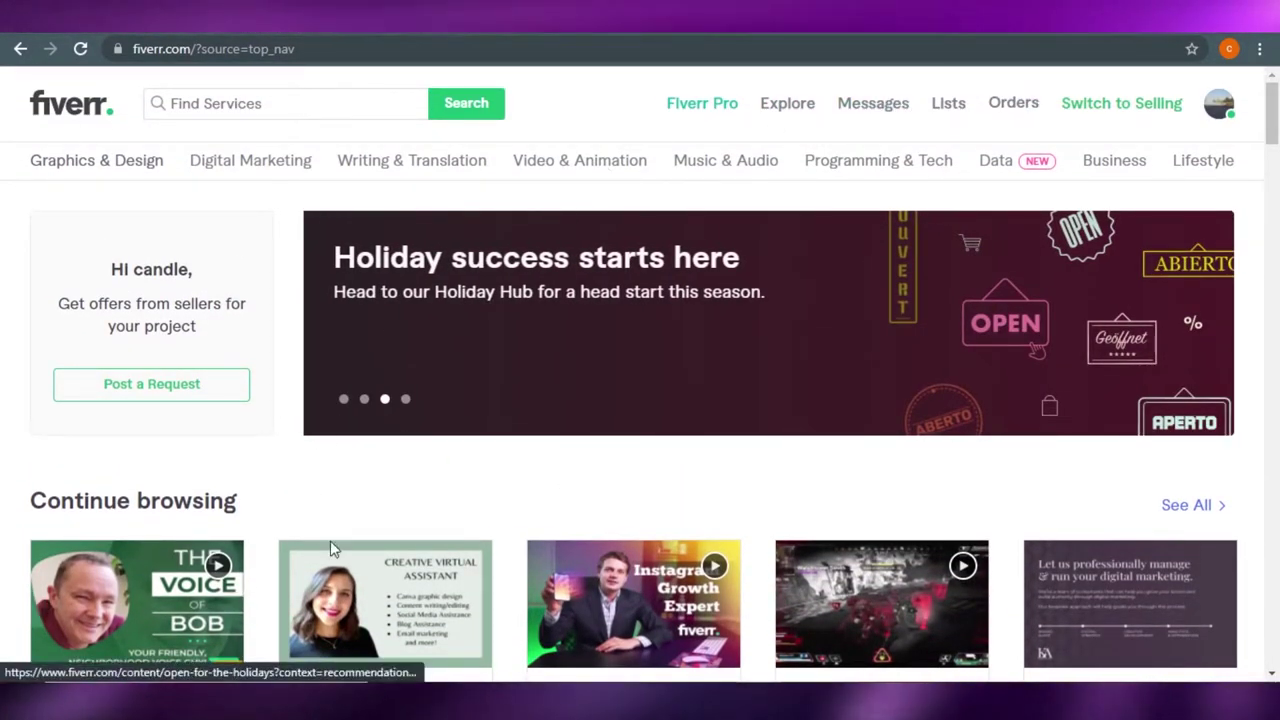
pyautogui.moveTo(1274, 120); pyautogui.dragTo(1273, 323)
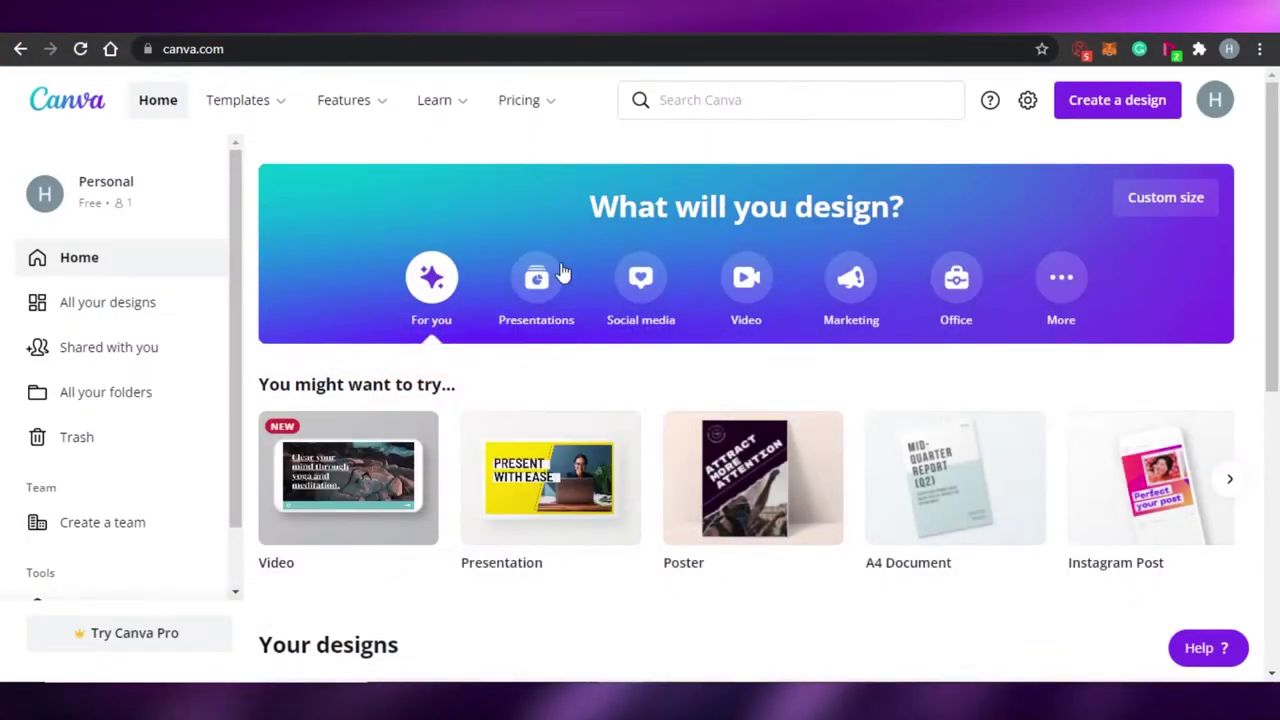
pyautogui.moveTo(240, 100)
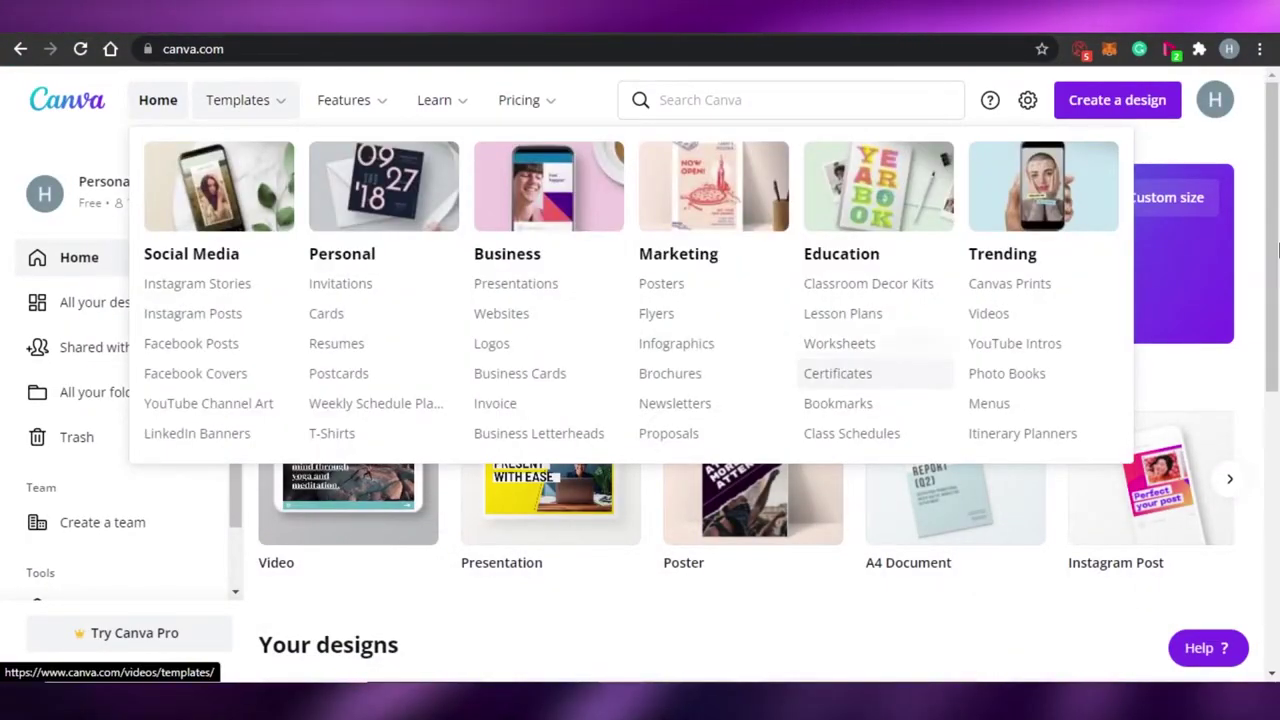
pyautogui.moveTo(1276, 189); pyautogui.dragTo(1276, 143)
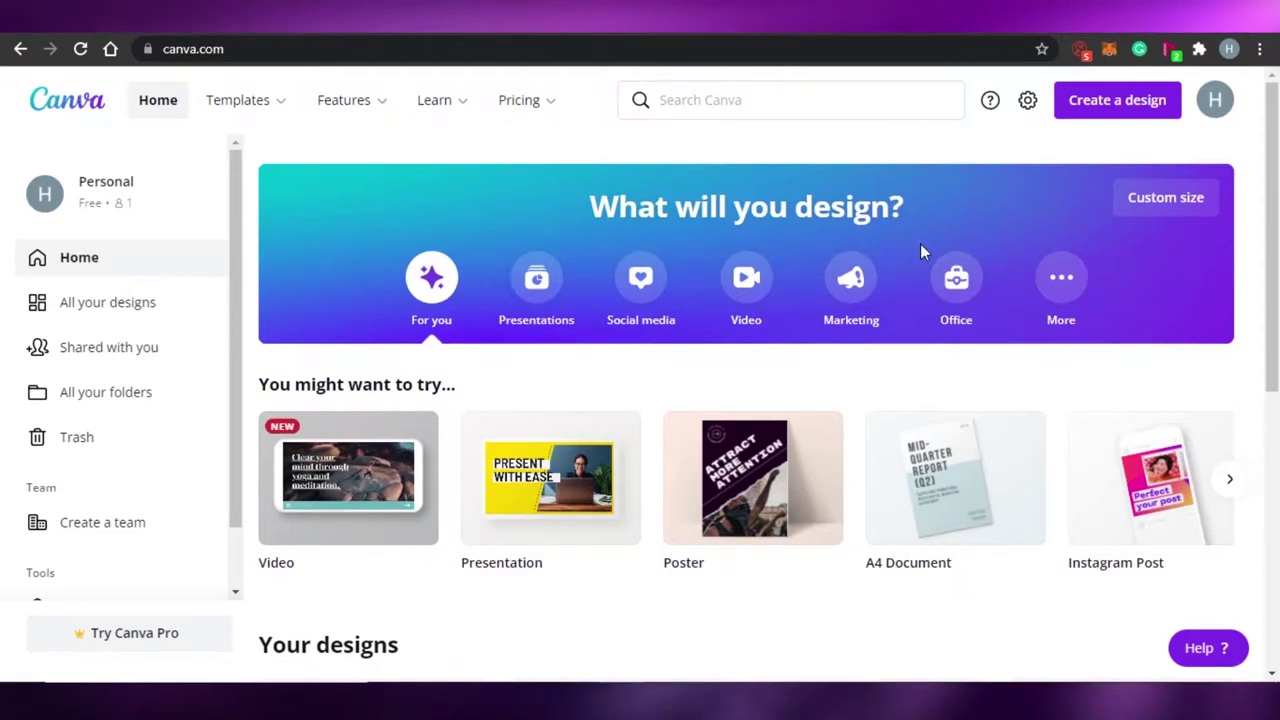
pyautogui.scroll(-1, 1277, 147)
pyautogui.scroll(1, 1277, 147)
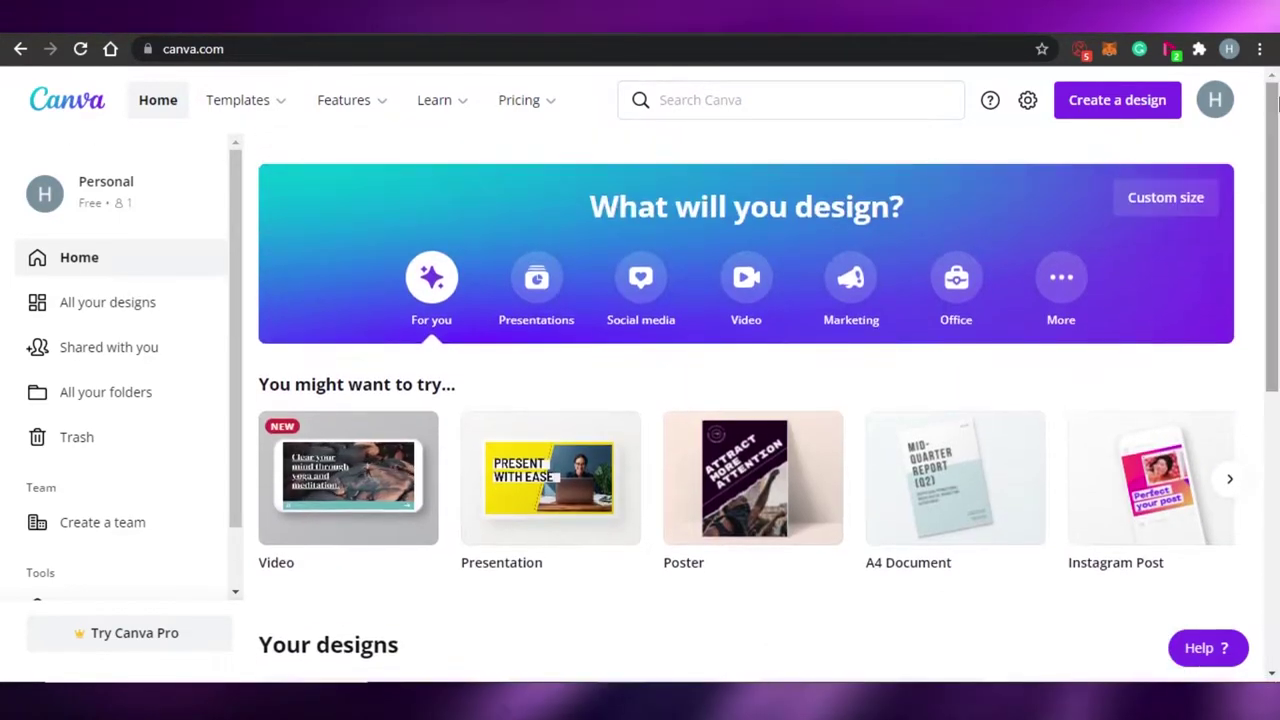
pyautogui.moveTo(510, 93)
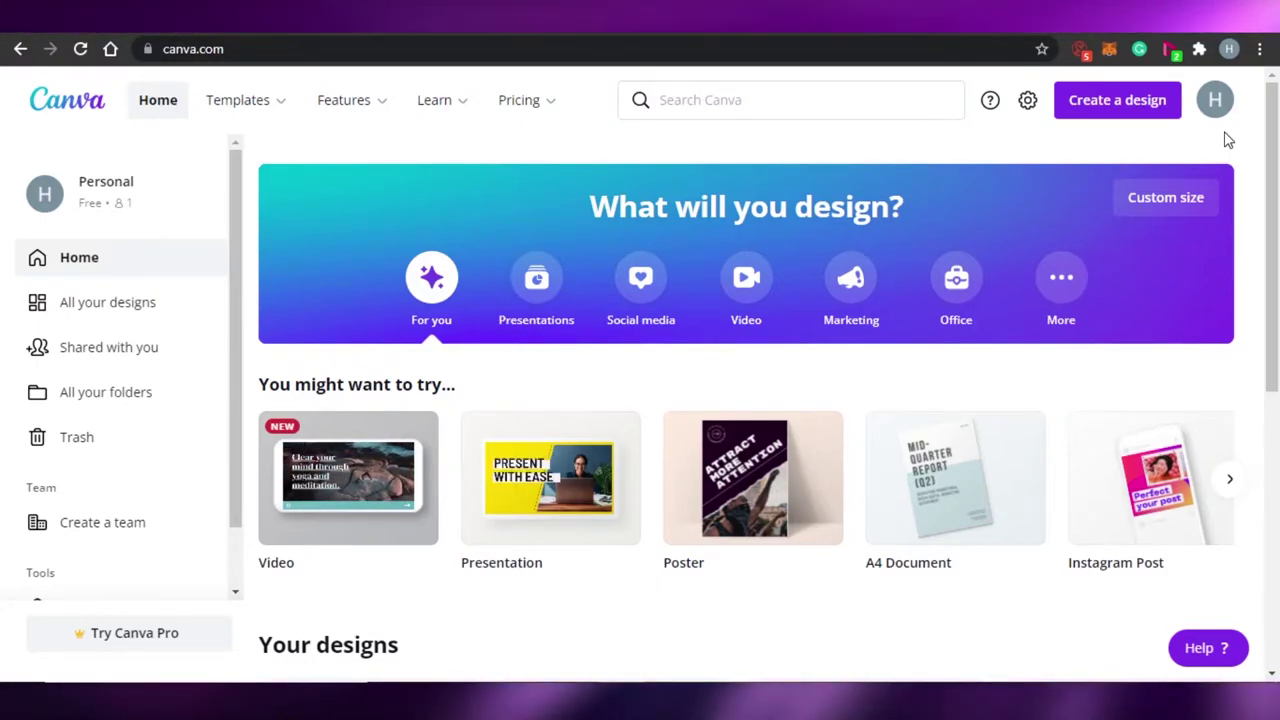
pyautogui.moveTo(366, 134)
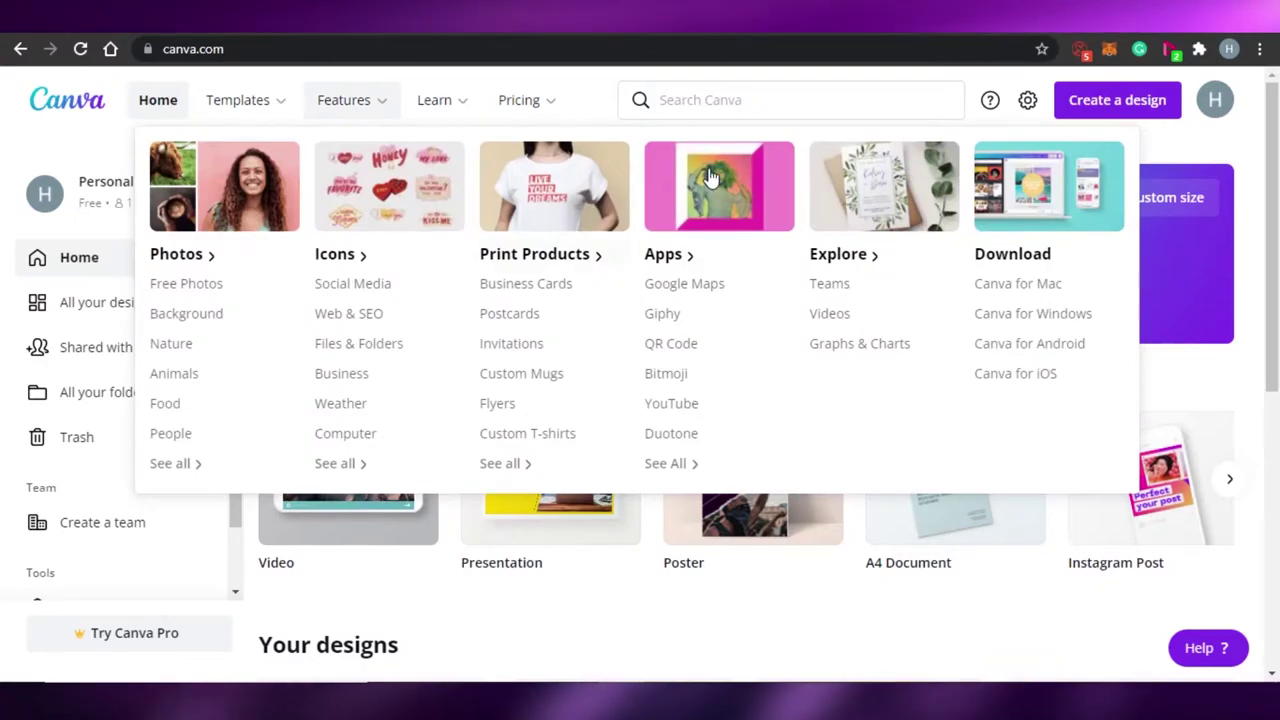
pyautogui.scroll(-1, 1172, 632)
pyautogui.scroll(1, 1172, 632)
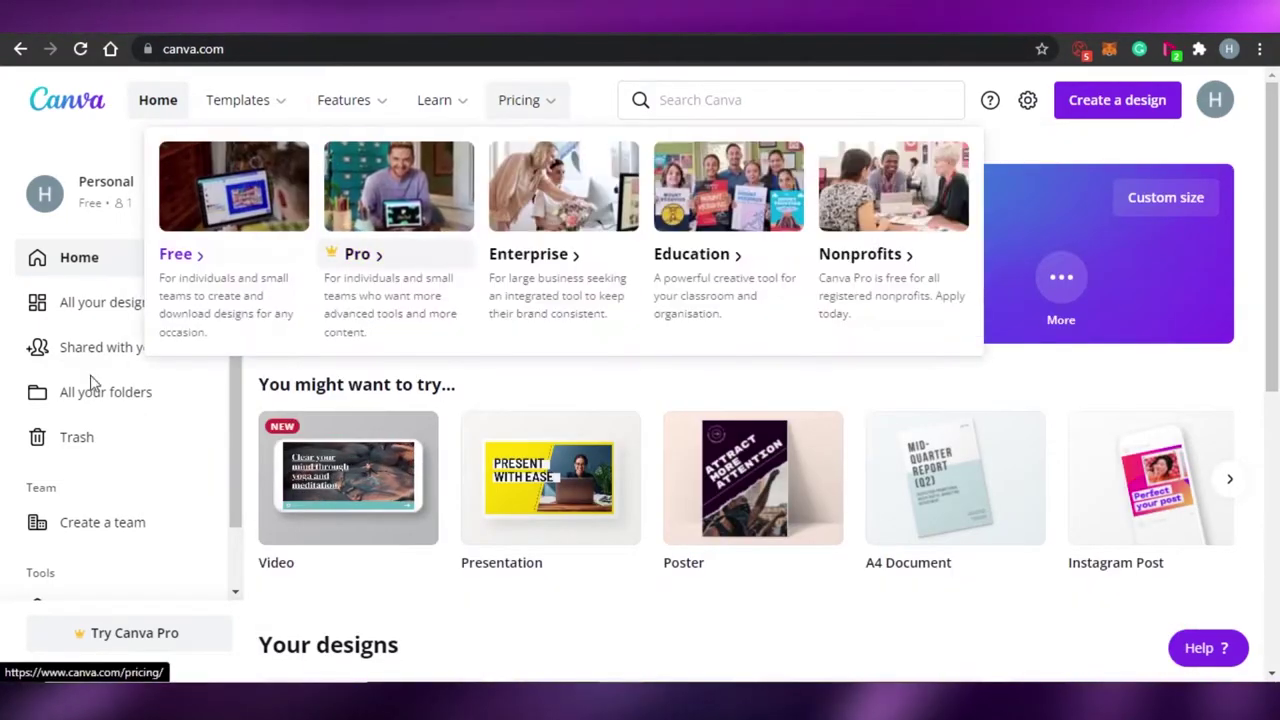
pyautogui.moveTo(735, 500)
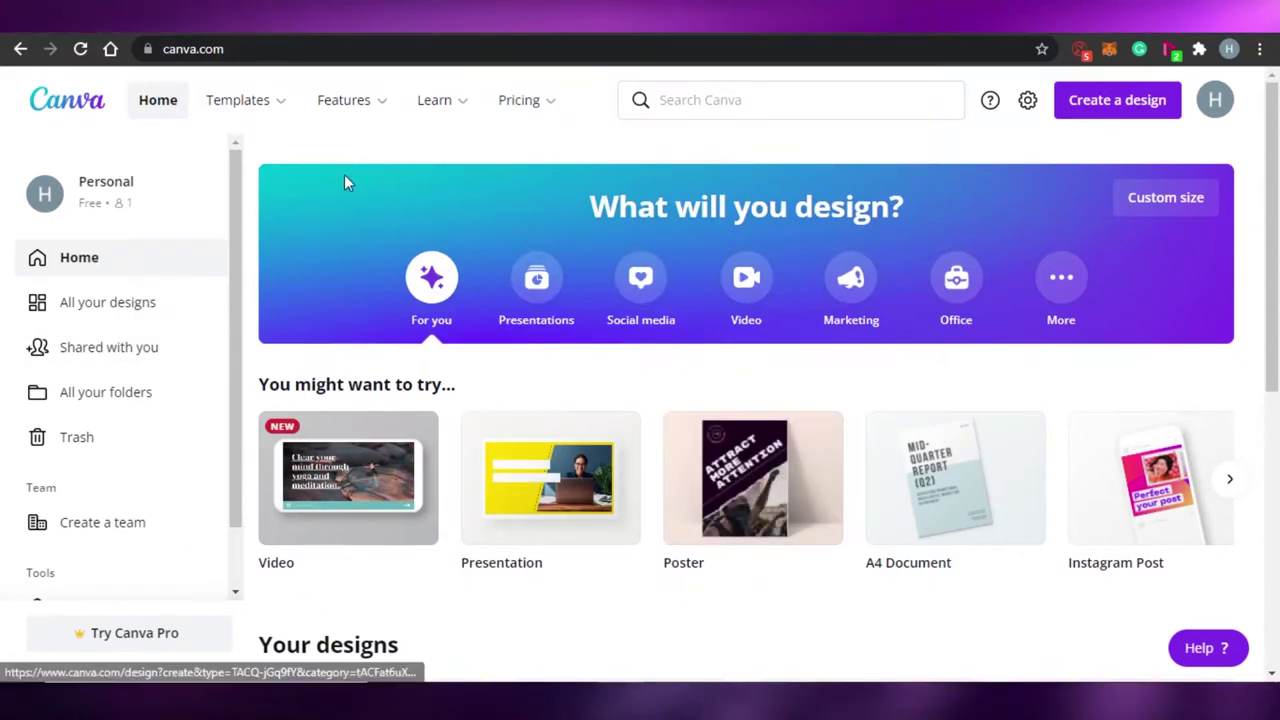
# - Page through the suggested design types and create a blank Desktop Wallpaper design
pyautogui.scroll(-1, 569, 297)
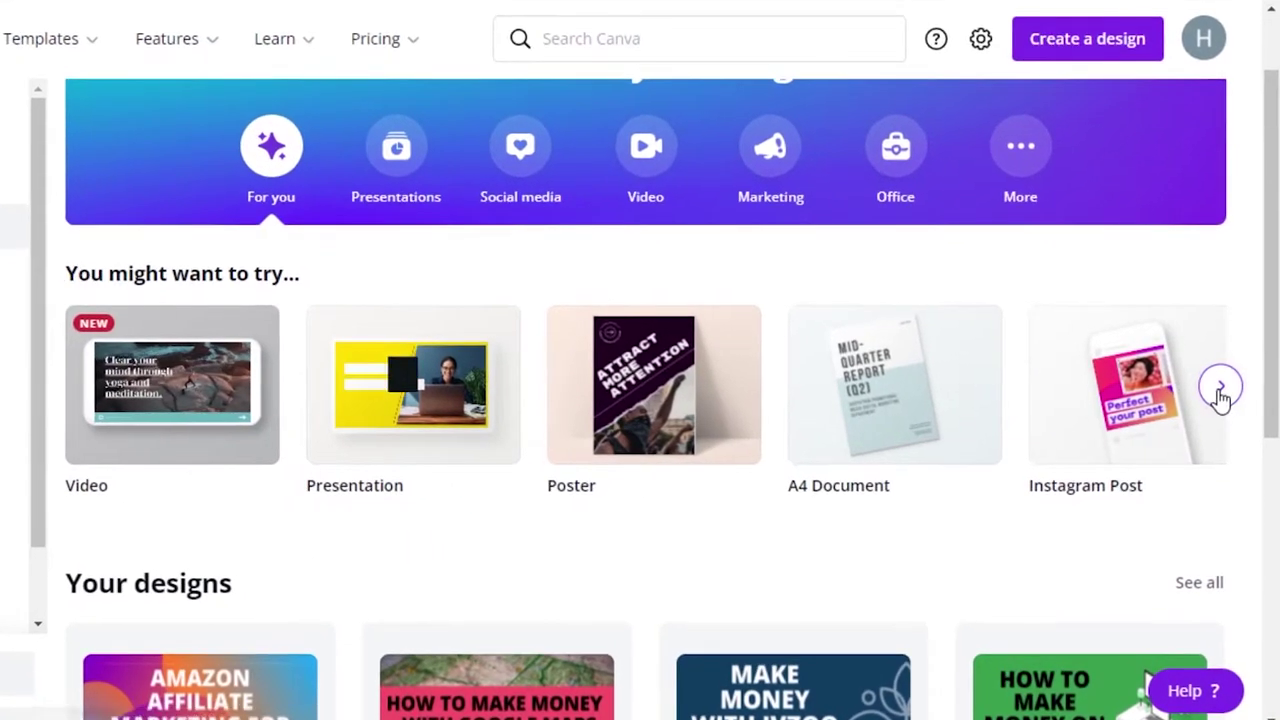
pyautogui.click(1230, 391)
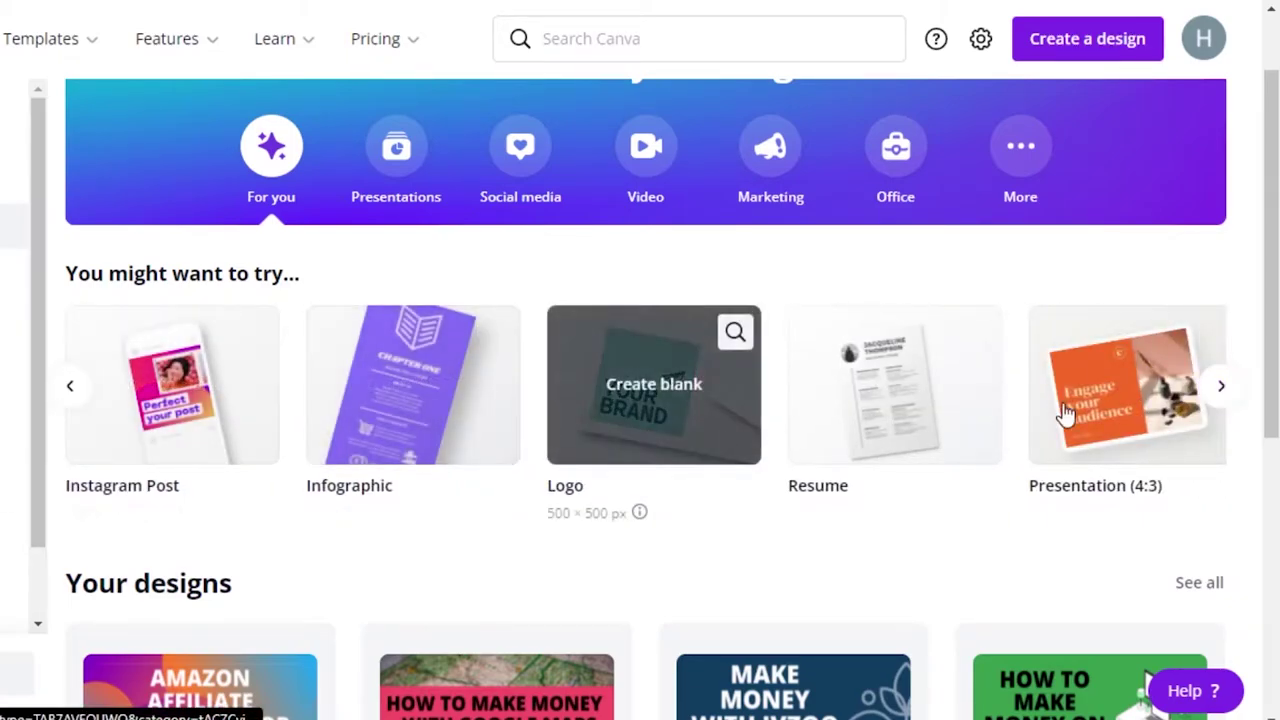
pyautogui.click(1221, 386)
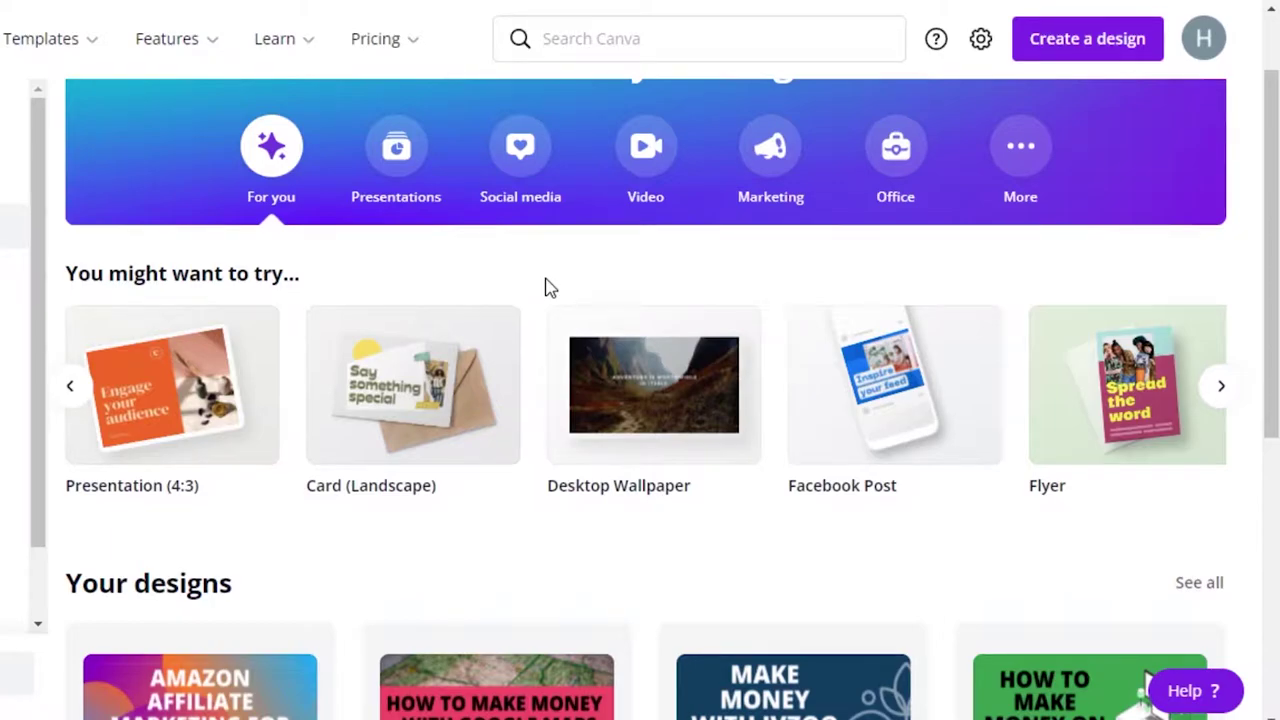
pyautogui.scroll(-1, 545, 287)
pyautogui.click(70, 386)
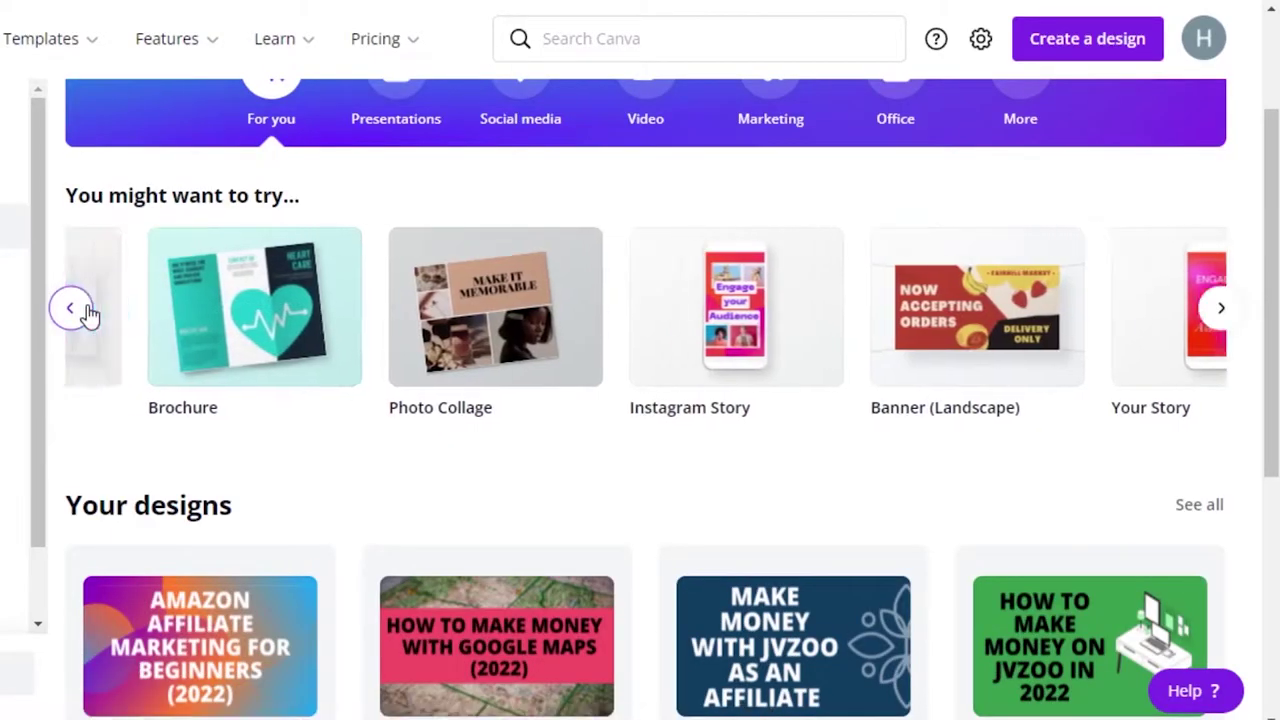
pyautogui.moveTo(143, 429)
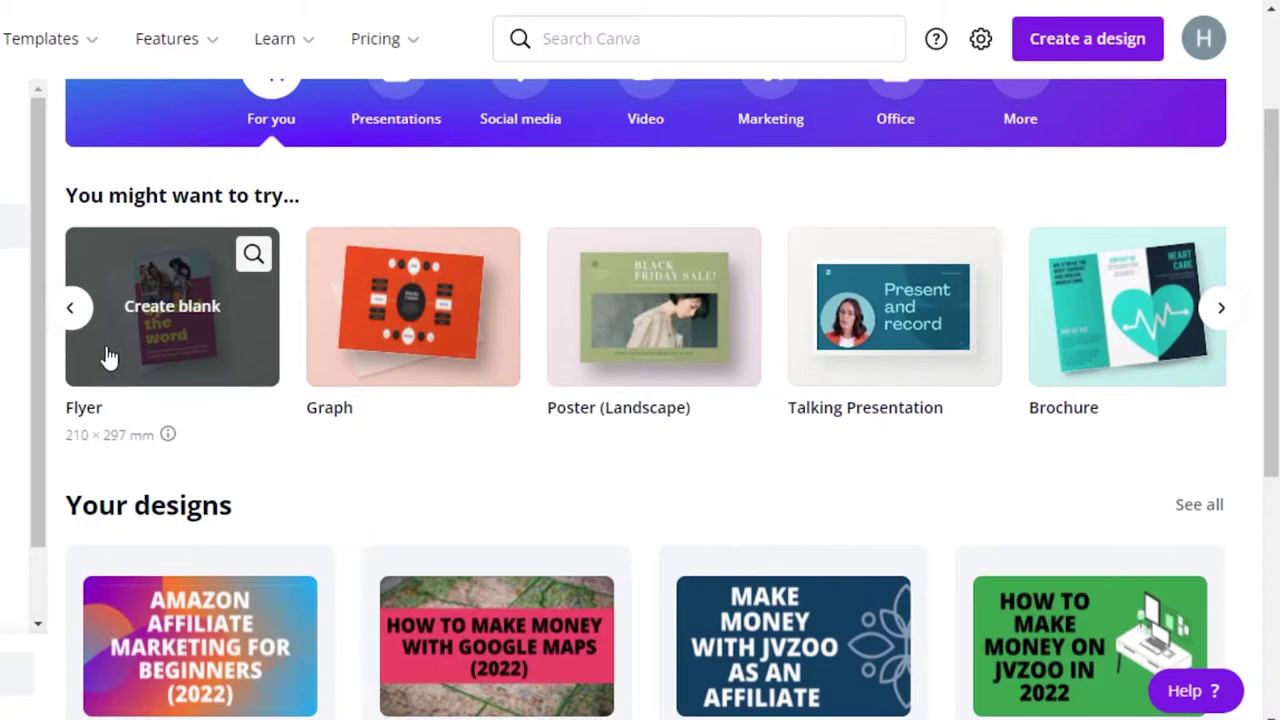
pyautogui.click(71, 312)
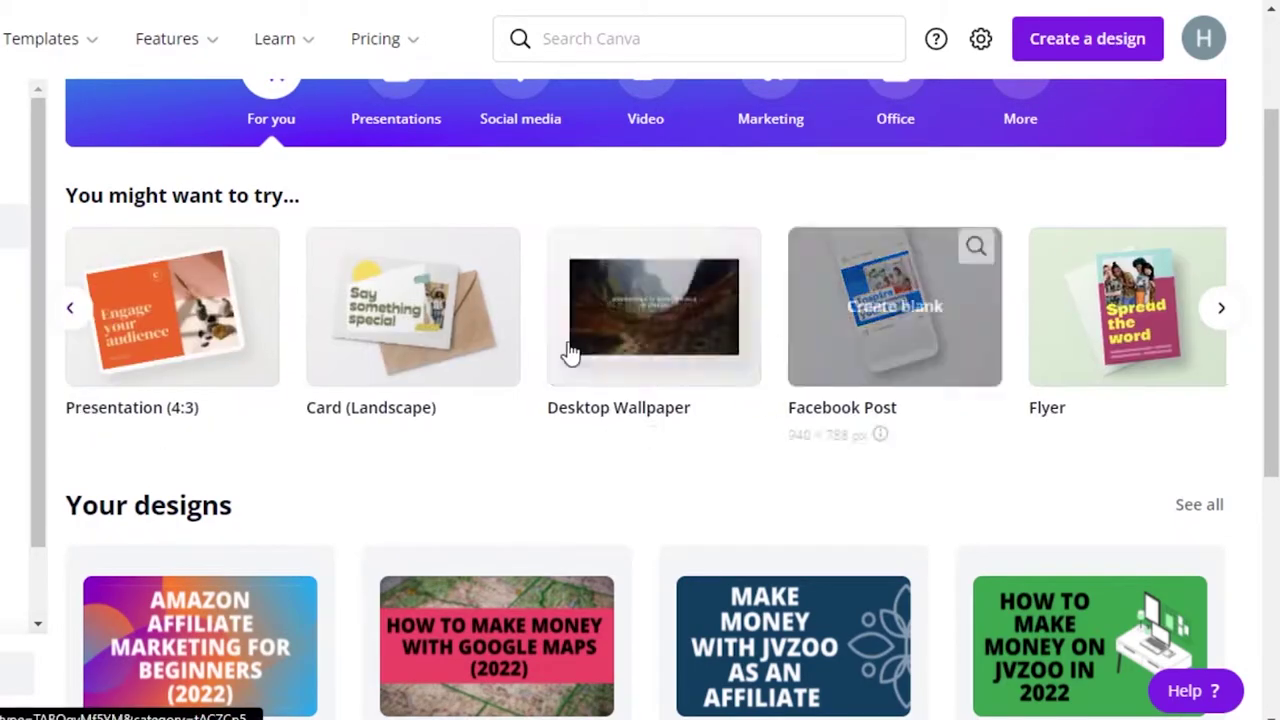
pyautogui.click(632, 312)
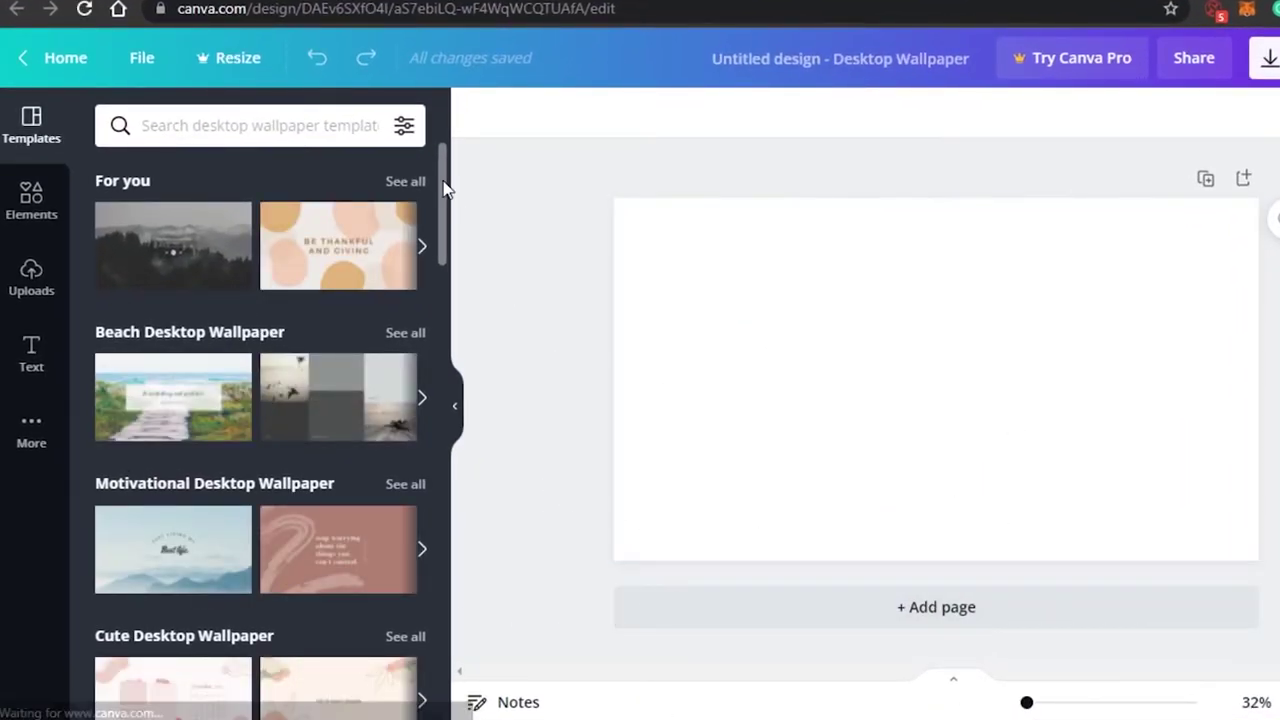
pyautogui.moveTo(443, 171); pyautogui.dragTo(436, 476)
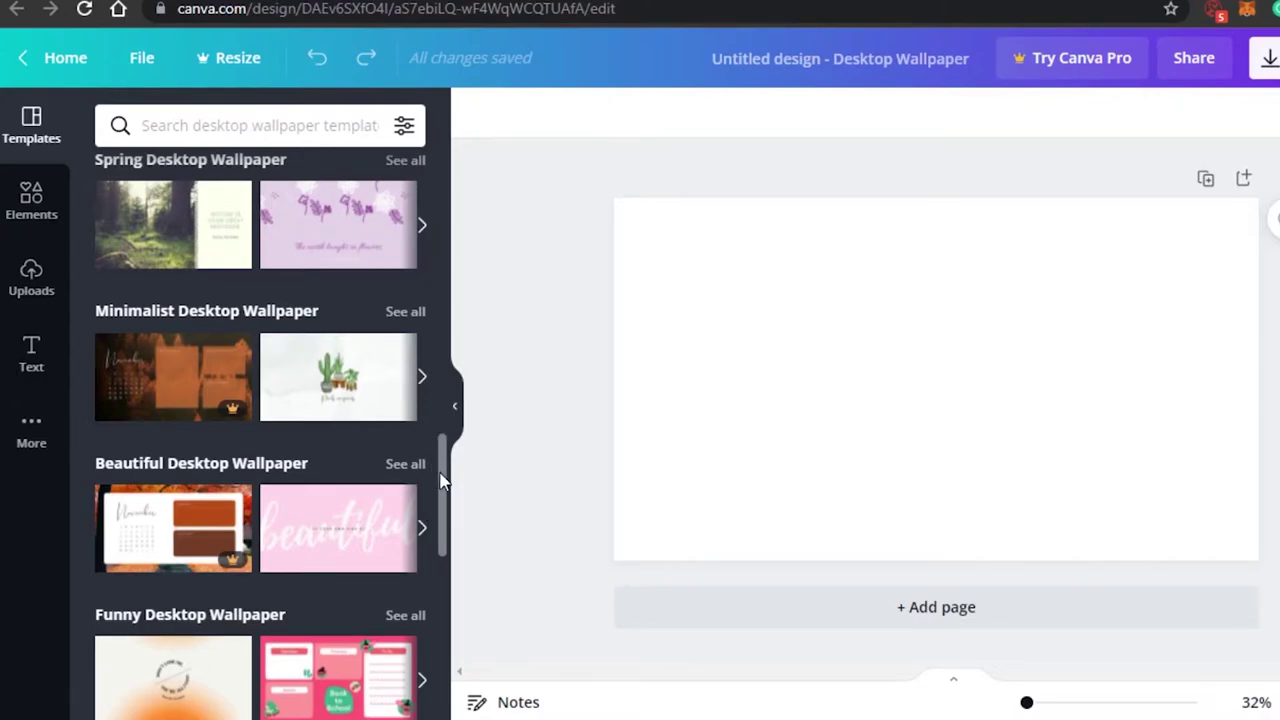
pyautogui.moveTo(443, 481); pyautogui.dragTo(437, 389)
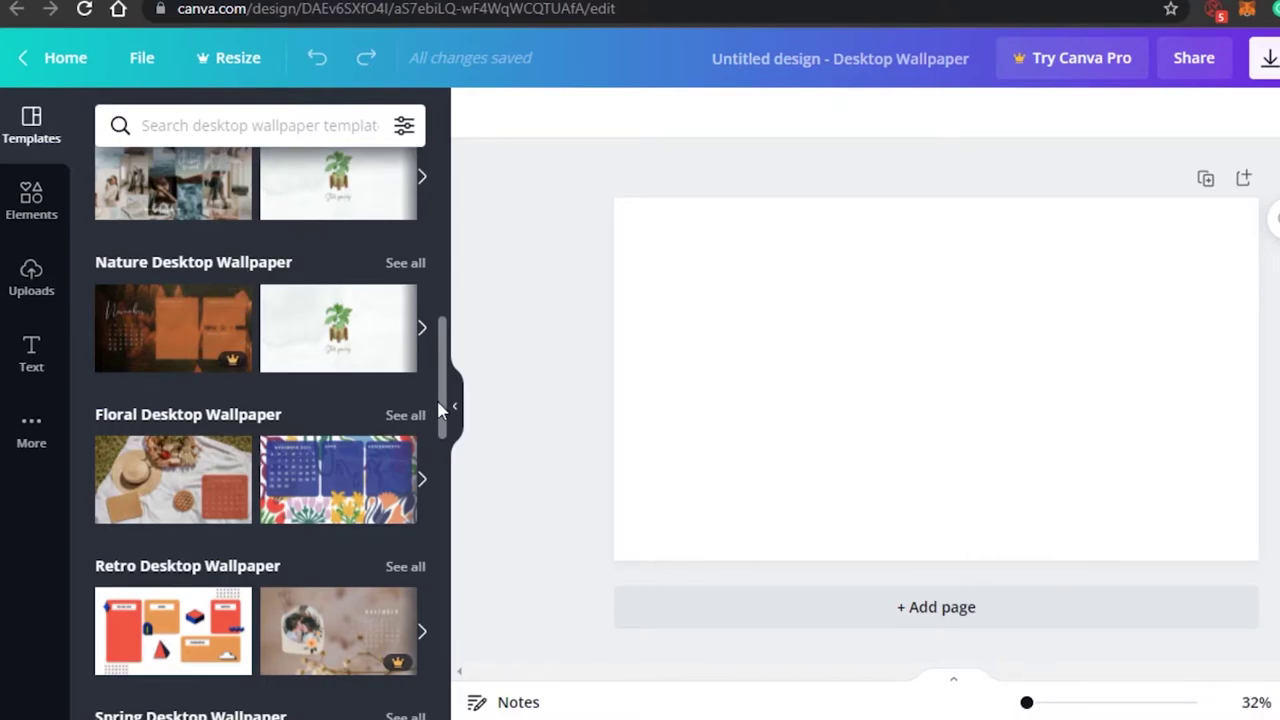
pyautogui.moveTo(447, 378); pyautogui.dragTo(447, 273)
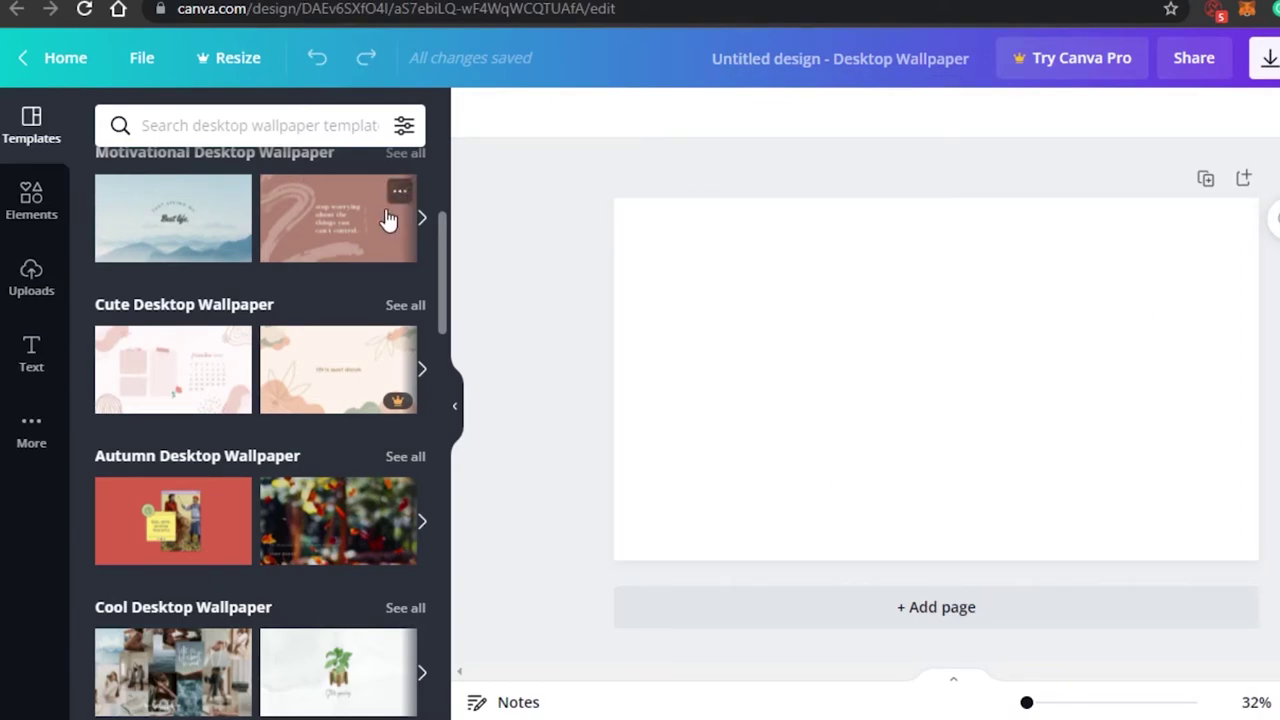
pyautogui.moveTo(447, 268); pyautogui.dragTo(447, 207)
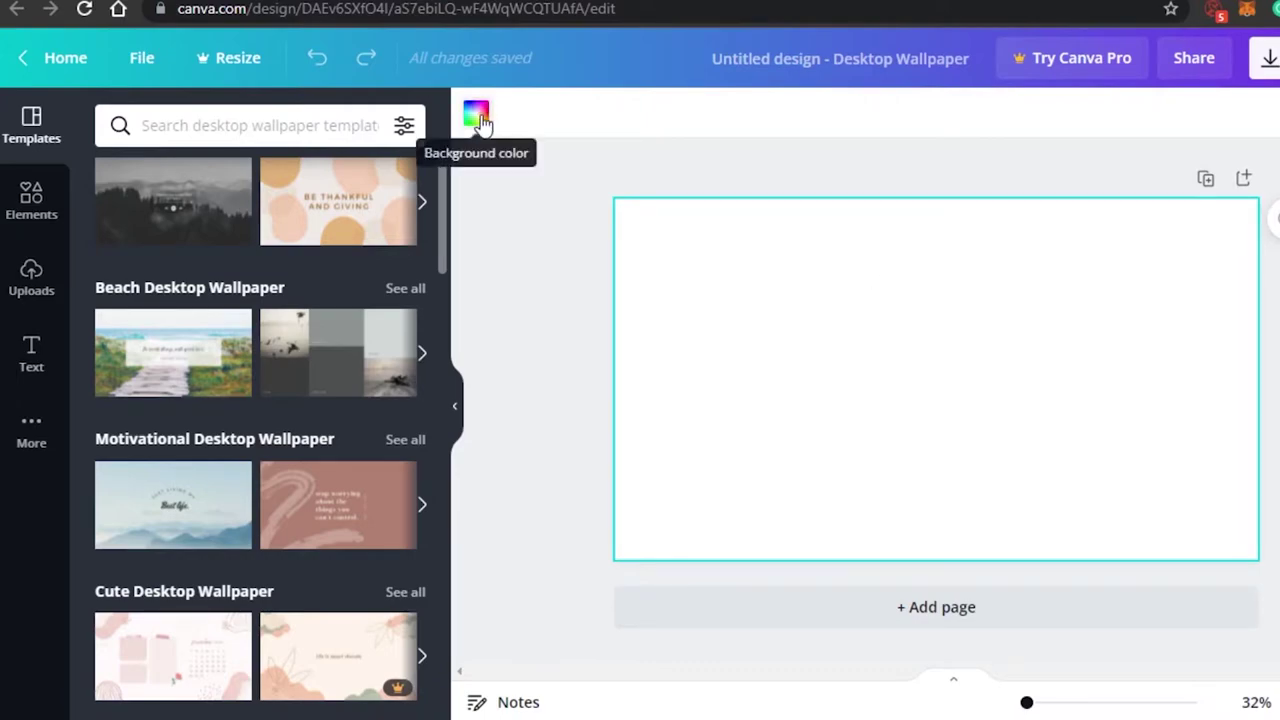
# - Change the page background from white to solid purple, after briefly trying red
pyautogui.click(478, 117)
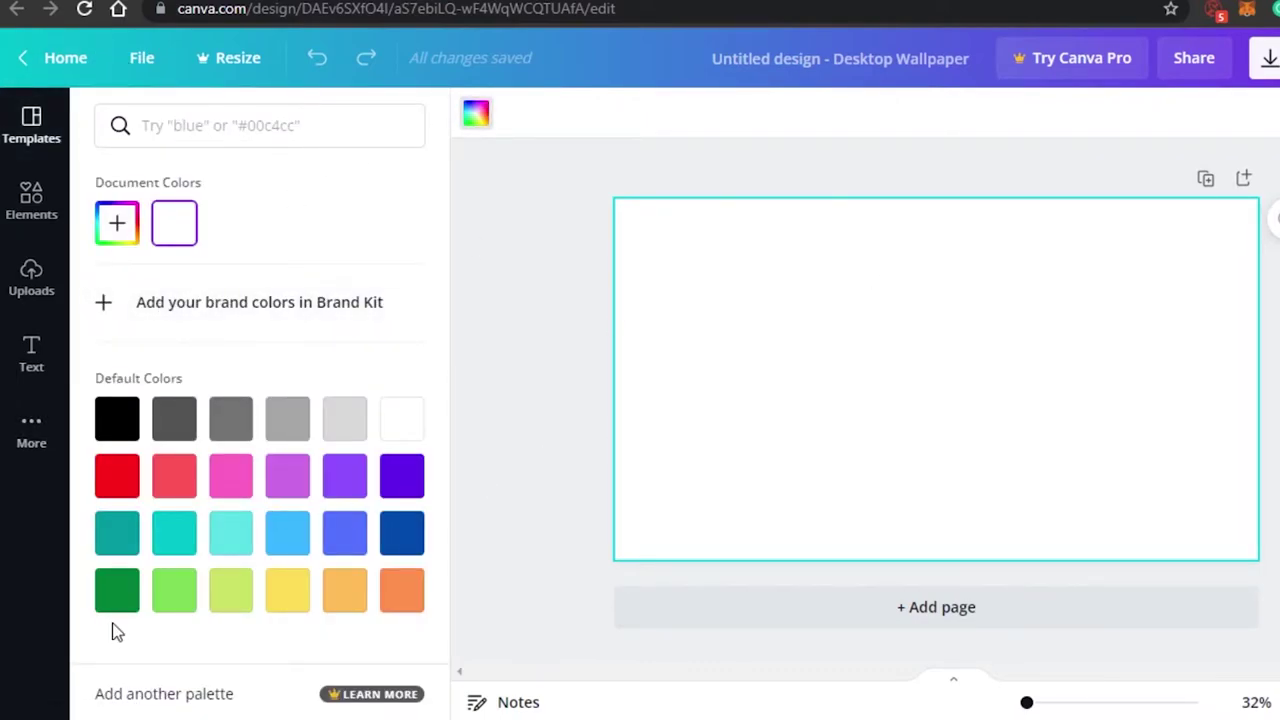
pyautogui.click(118, 476)
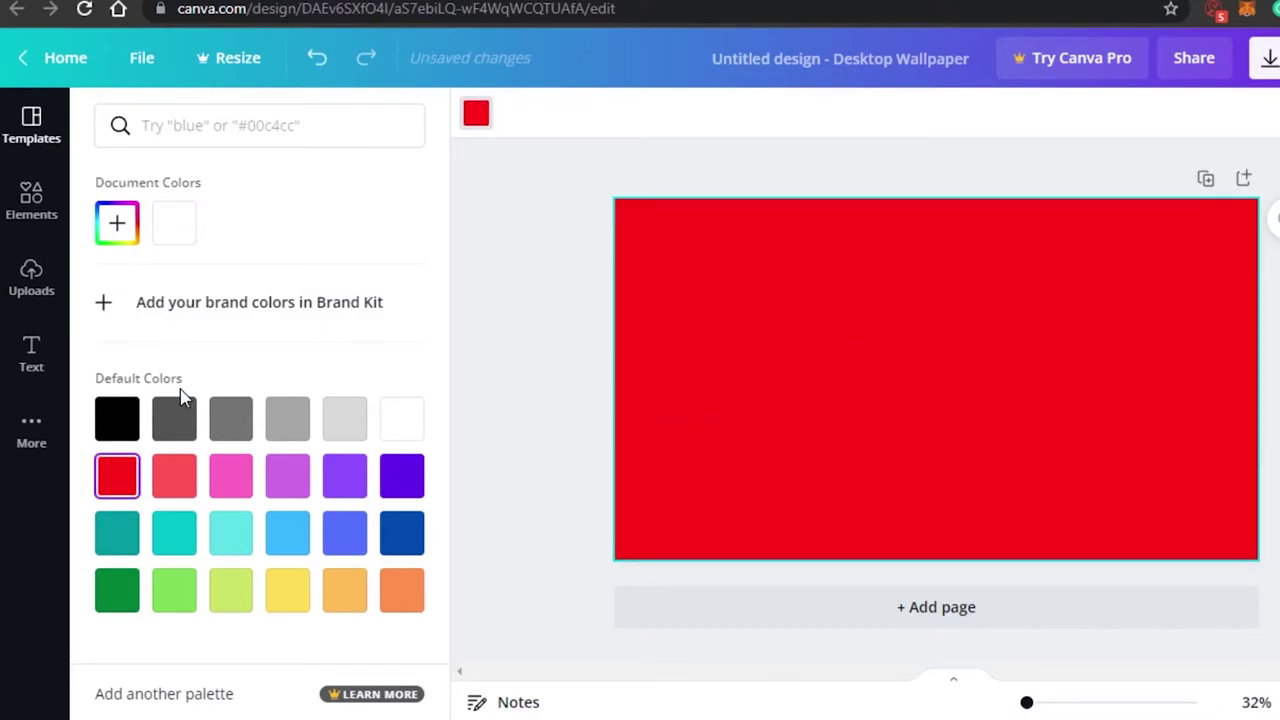
pyautogui.click(345, 478)
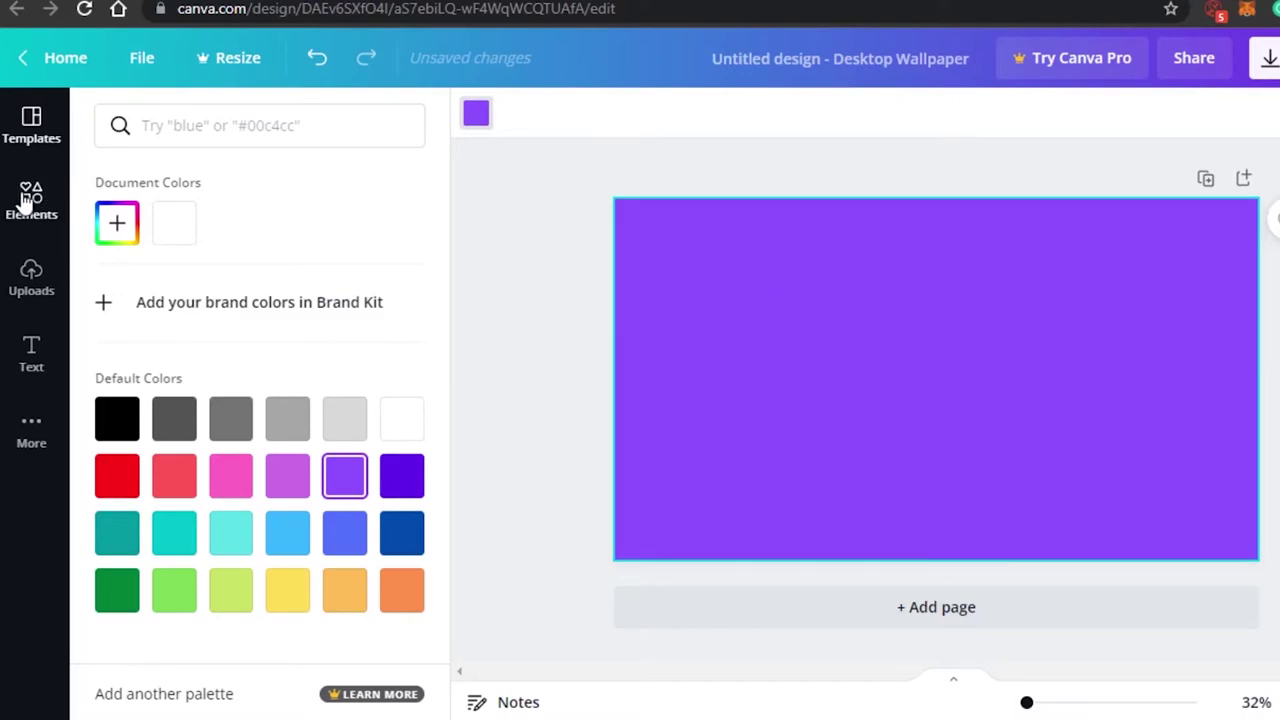
pyautogui.click(22, 130)
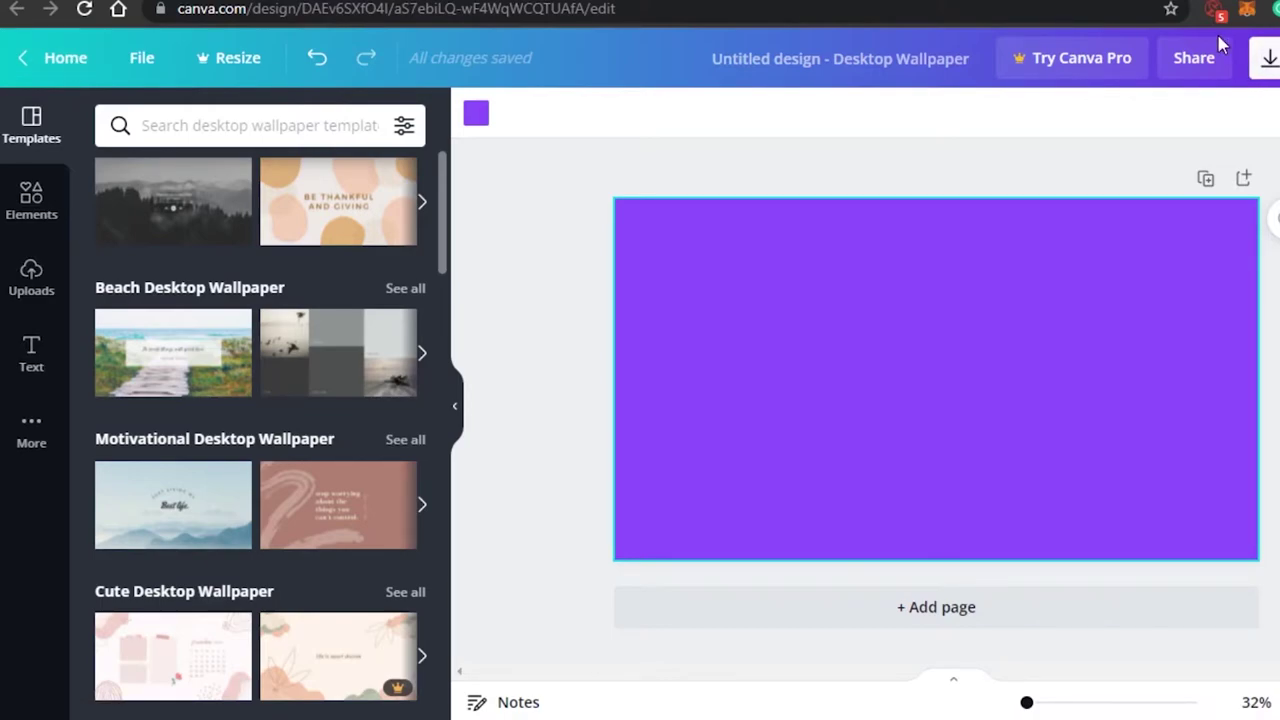
# - Open the Elements library and put the cursor in its search box
pyautogui.click(28, 203)
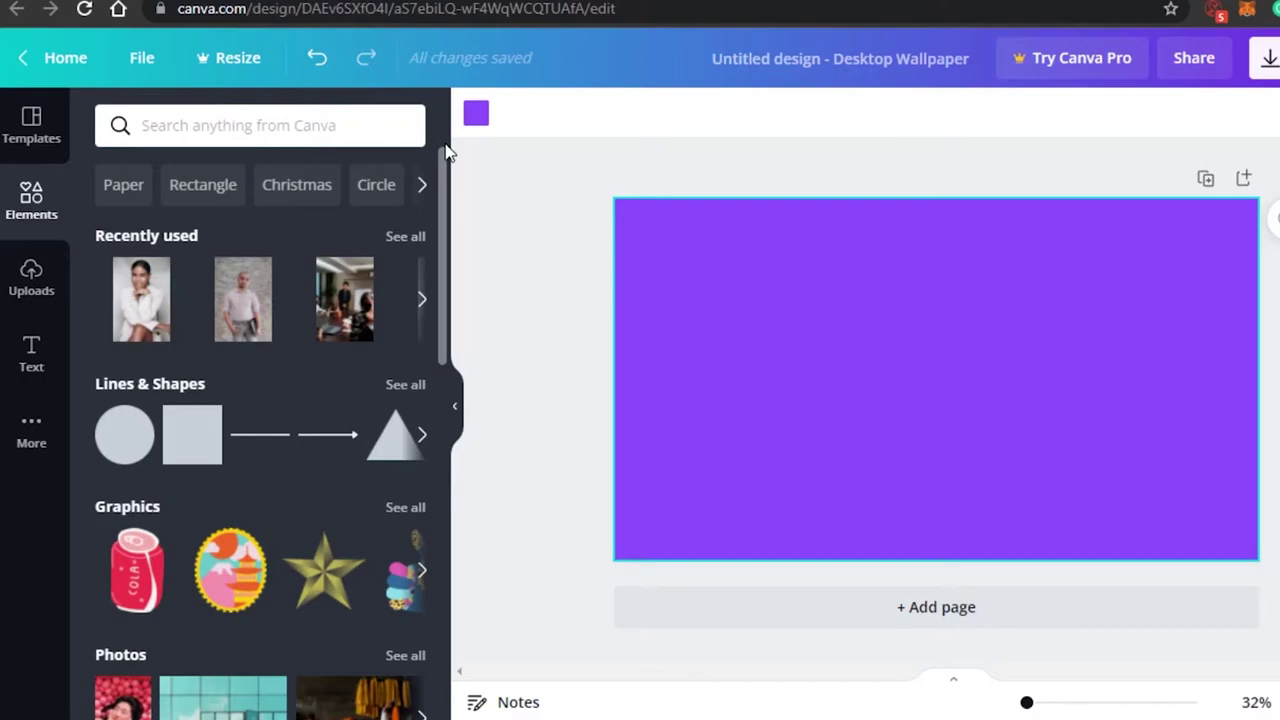
pyautogui.moveTo(441, 188)
pyautogui.mouseDown()
pyautogui.moveTo(447, 487)
pyautogui.moveTo(436, 279)
pyautogui.moveTo(446, 213)
pyautogui.mouseUp()
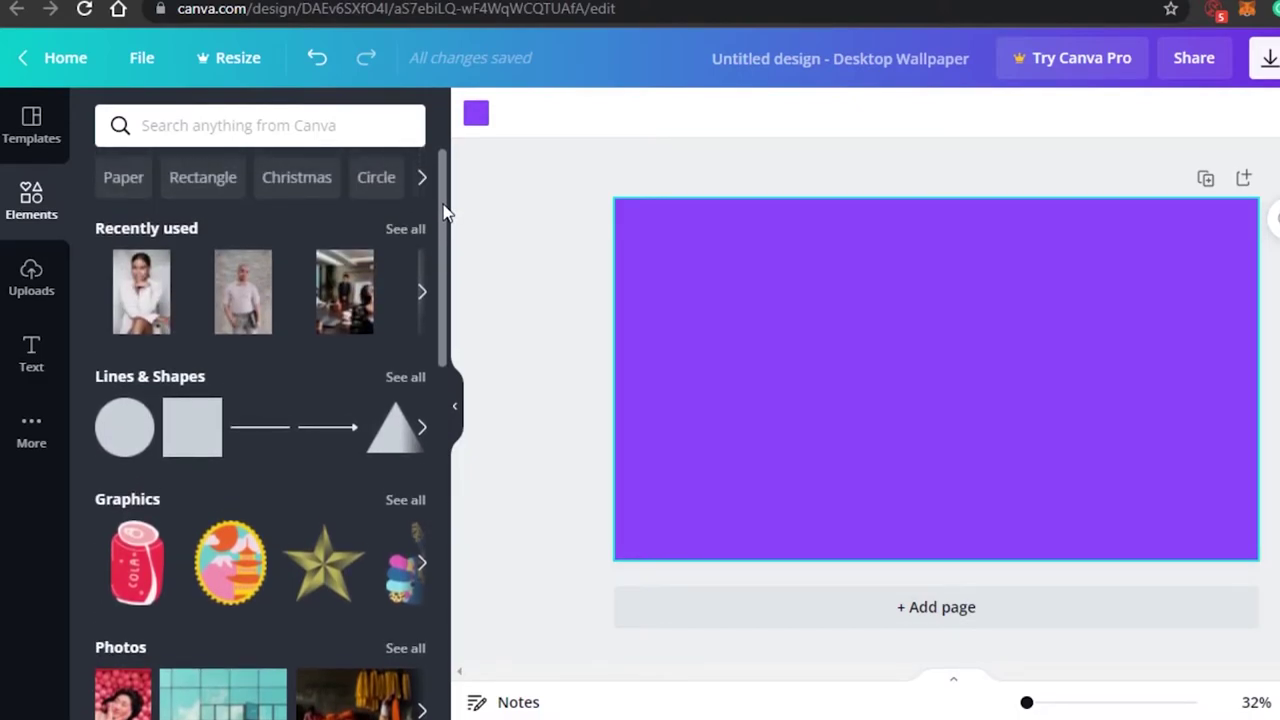
pyautogui.click(32, 362)
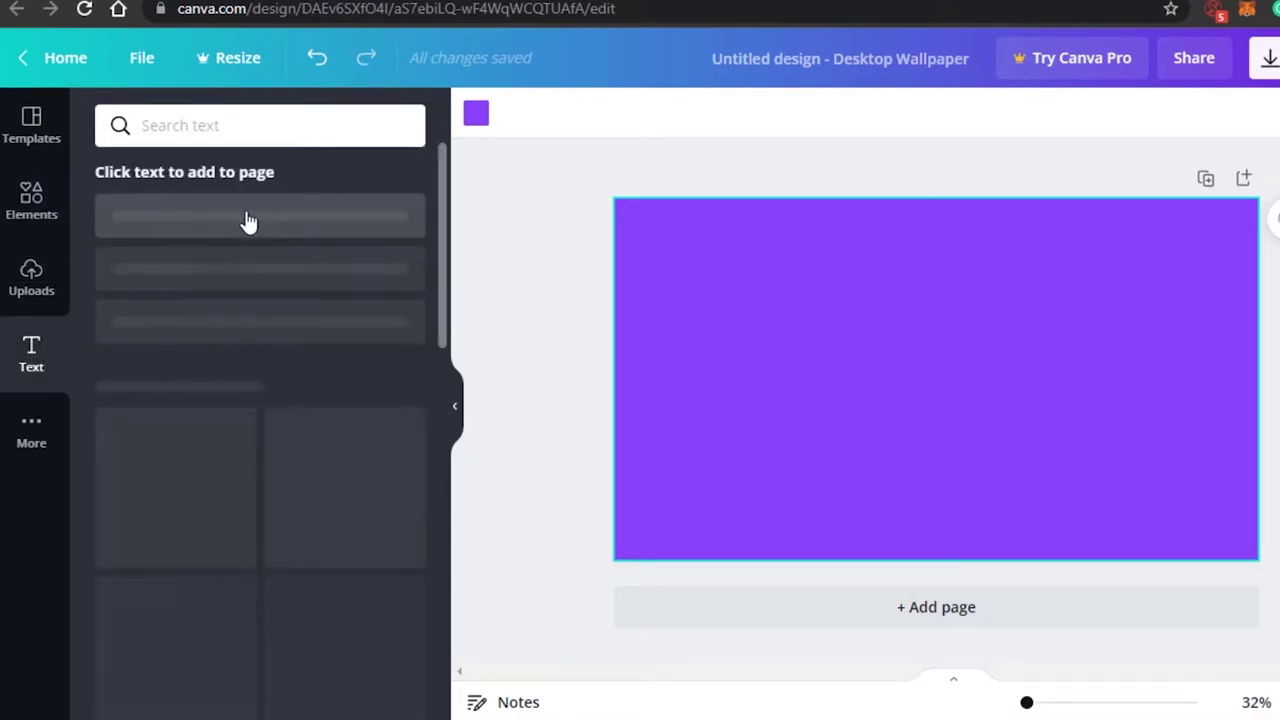
pyautogui.click(31, 194)
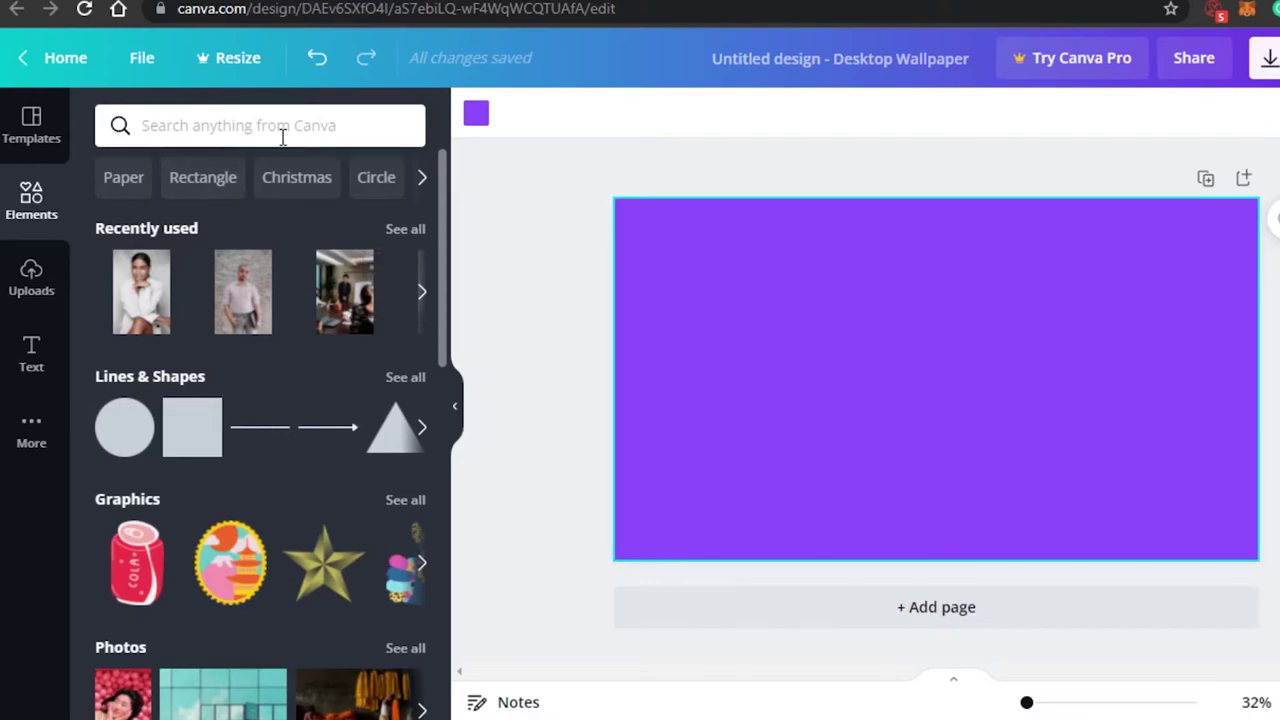
pyautogui.click(283, 137)
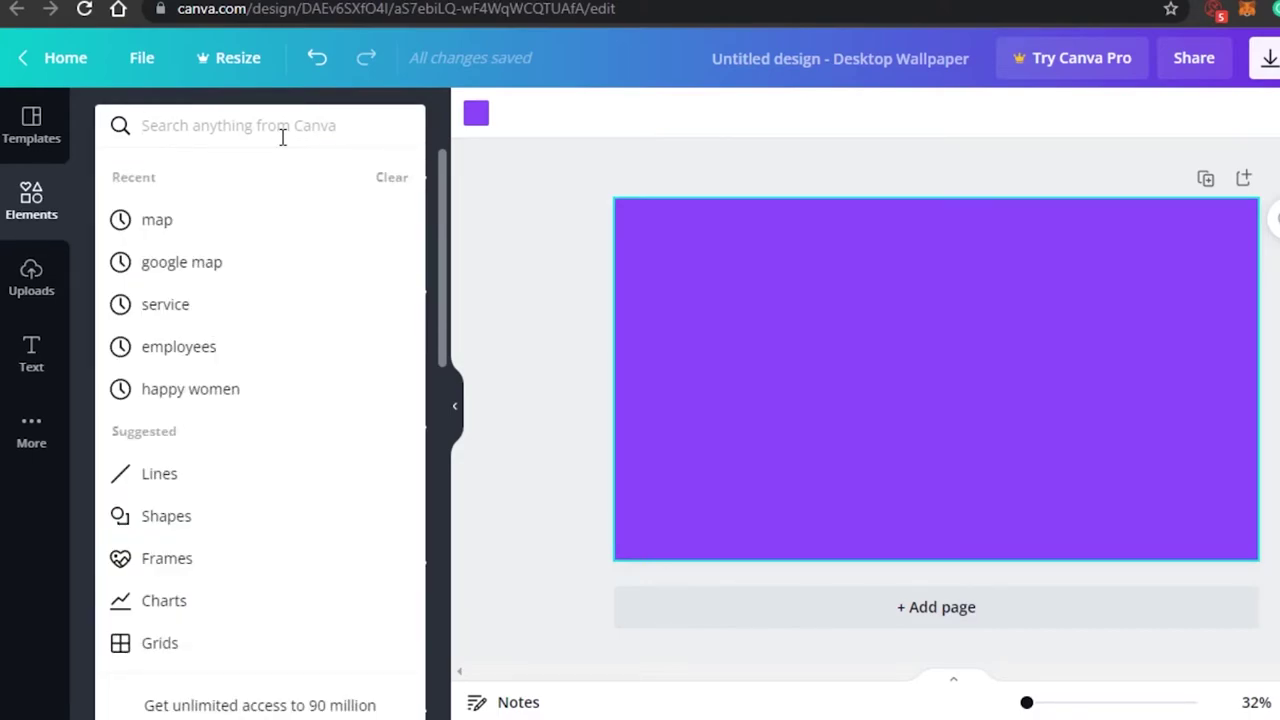
# - Search the elements for 'laptop' and filter the results to Photos
pyautogui.write('laptop')
pyautogui.press('Return')
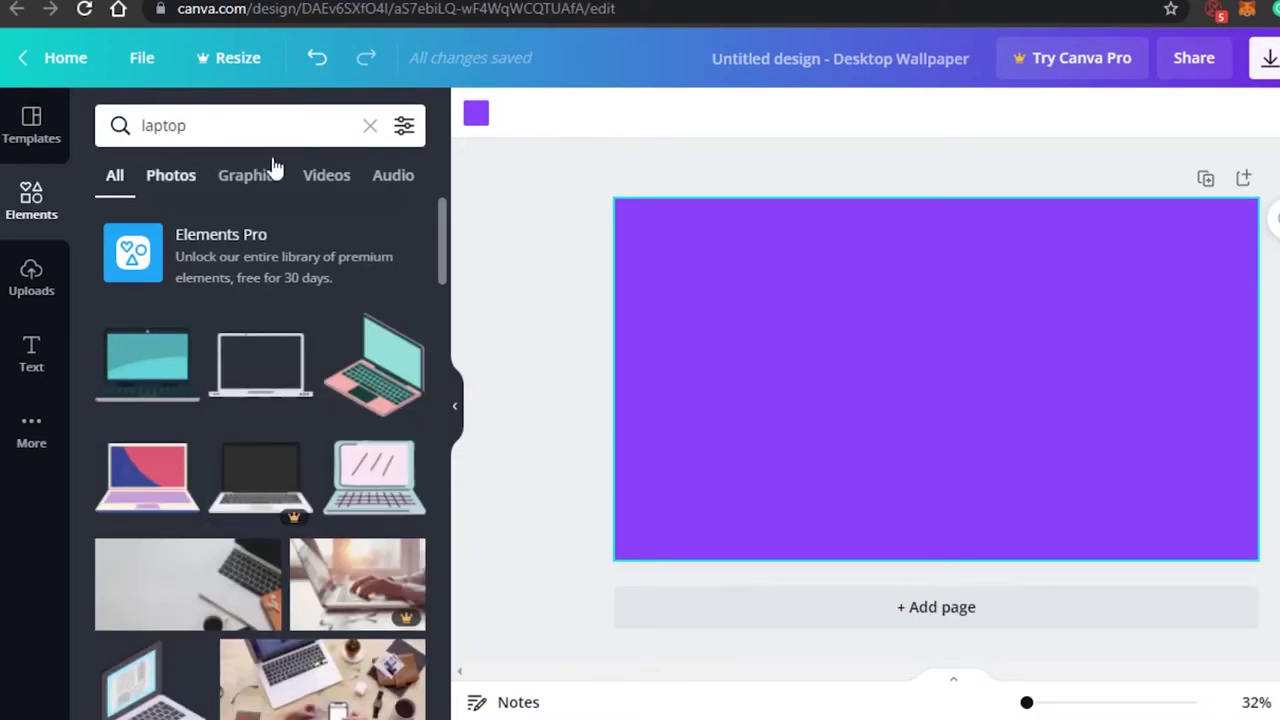
pyautogui.scroll(-5, 440, 232)
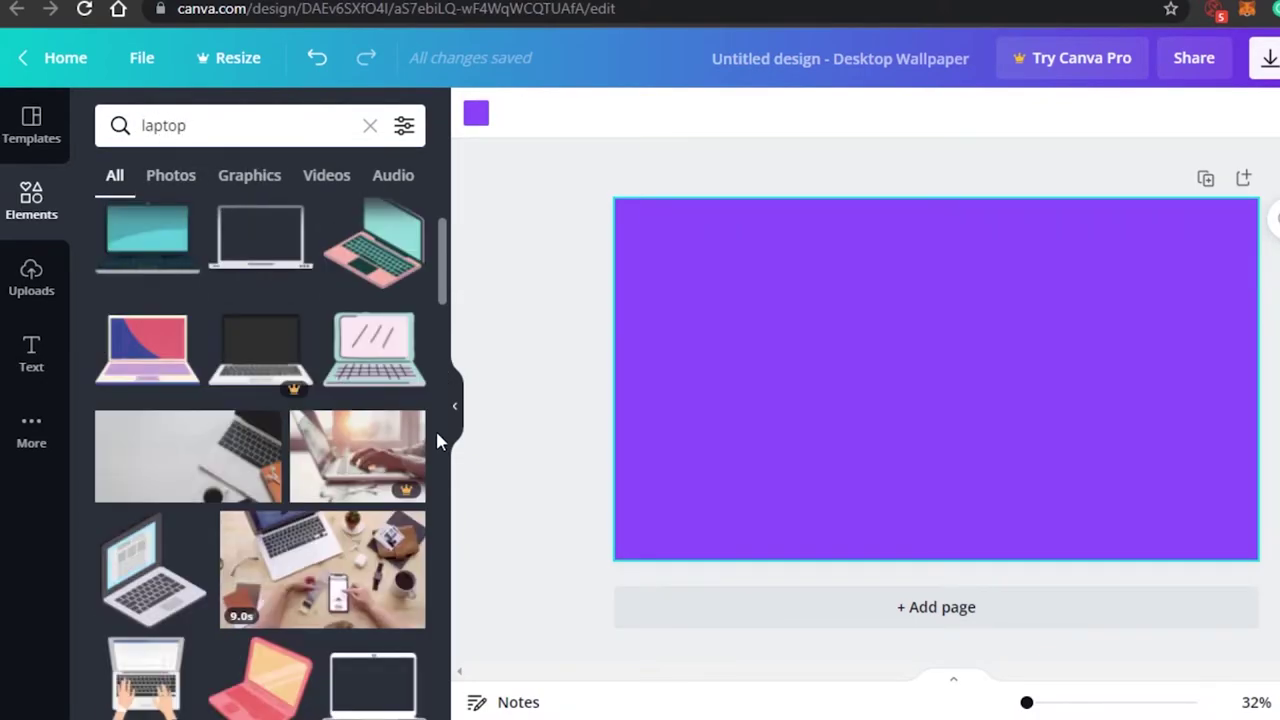
pyautogui.scroll(5, 436, 400)
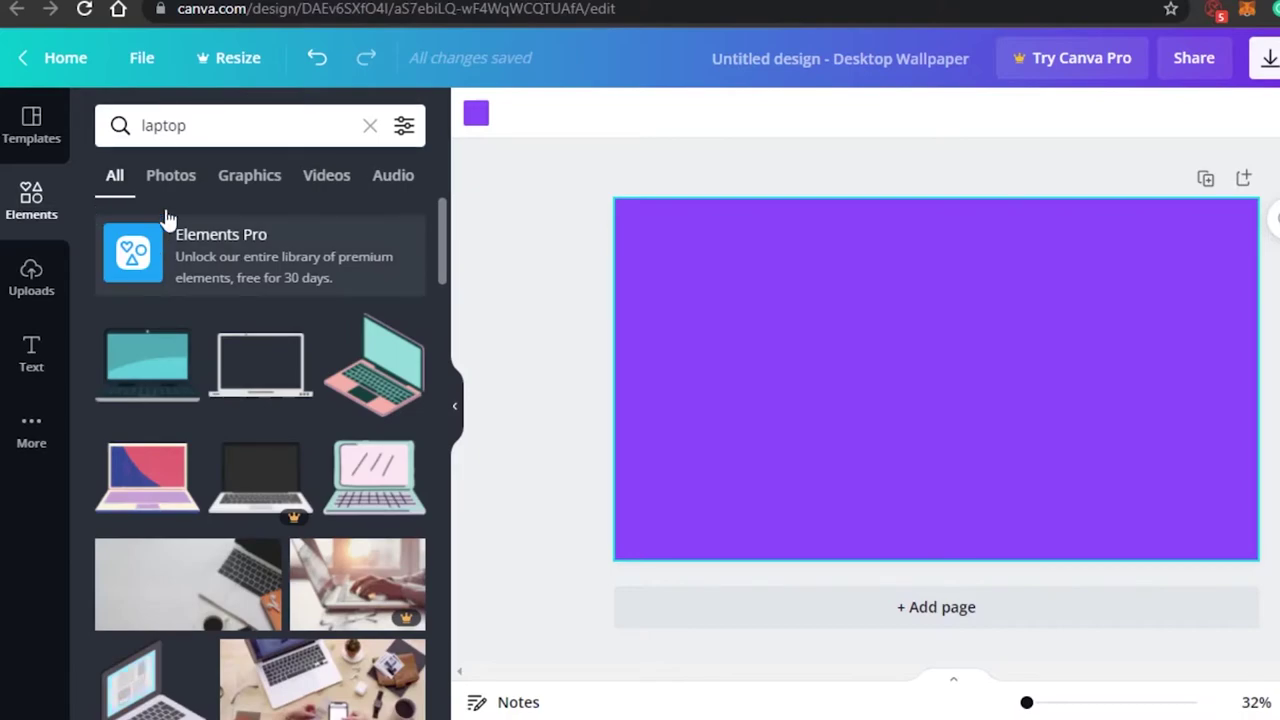
pyautogui.click(171, 180)
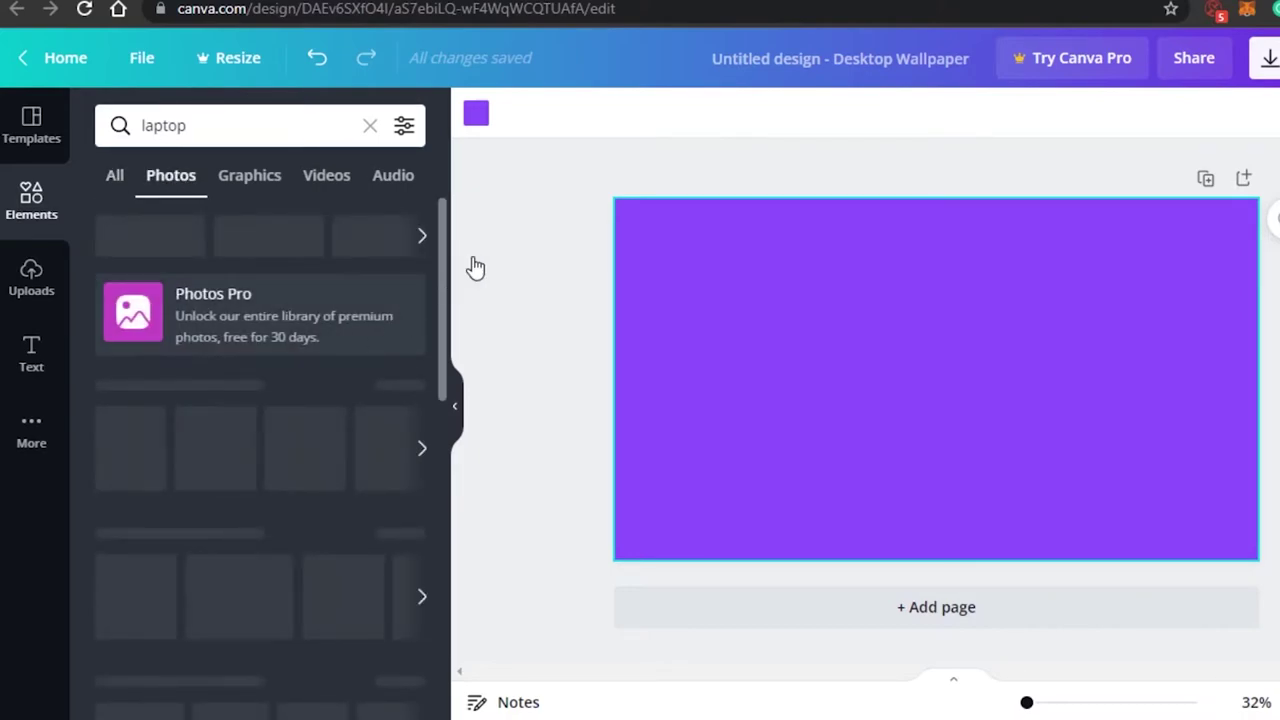
pyautogui.moveTo(444, 228); pyautogui.dragTo(446, 432)
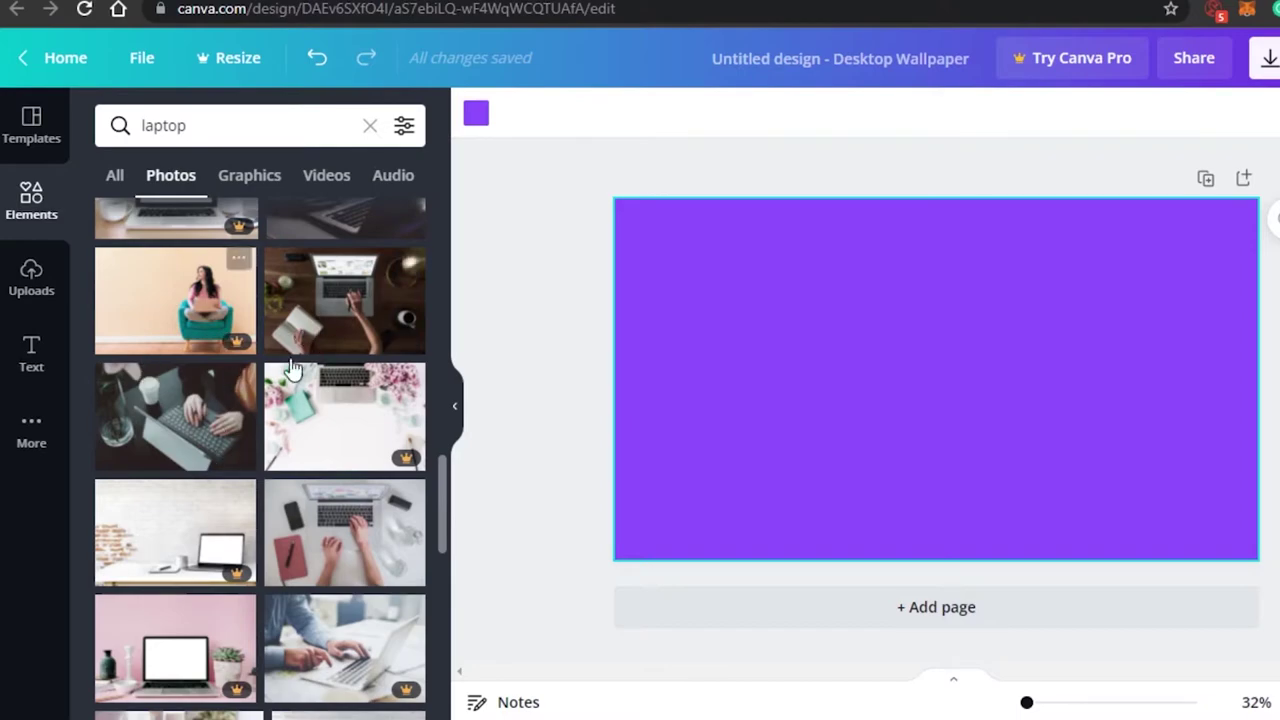
# - Add the laptop typing photo and stretch it to cover the entire page
pyautogui.click(168, 424)
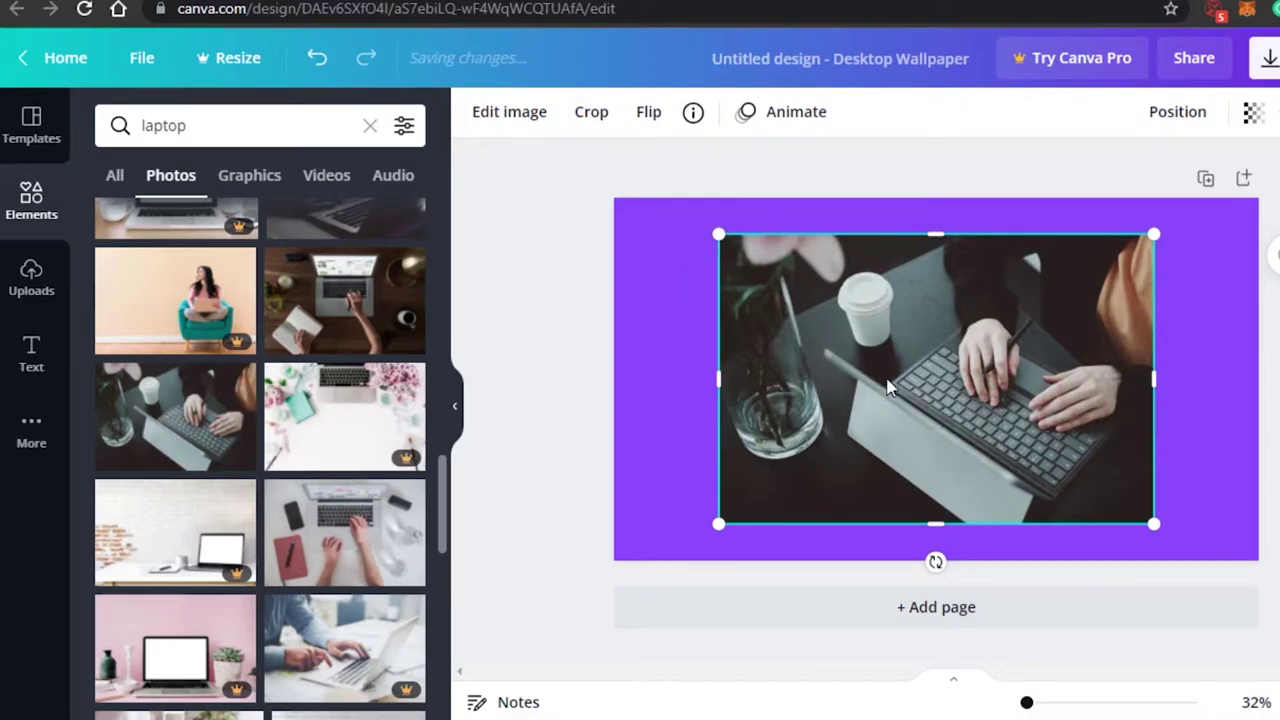
pyautogui.moveTo(706, 385); pyautogui.dragTo(603, 388)
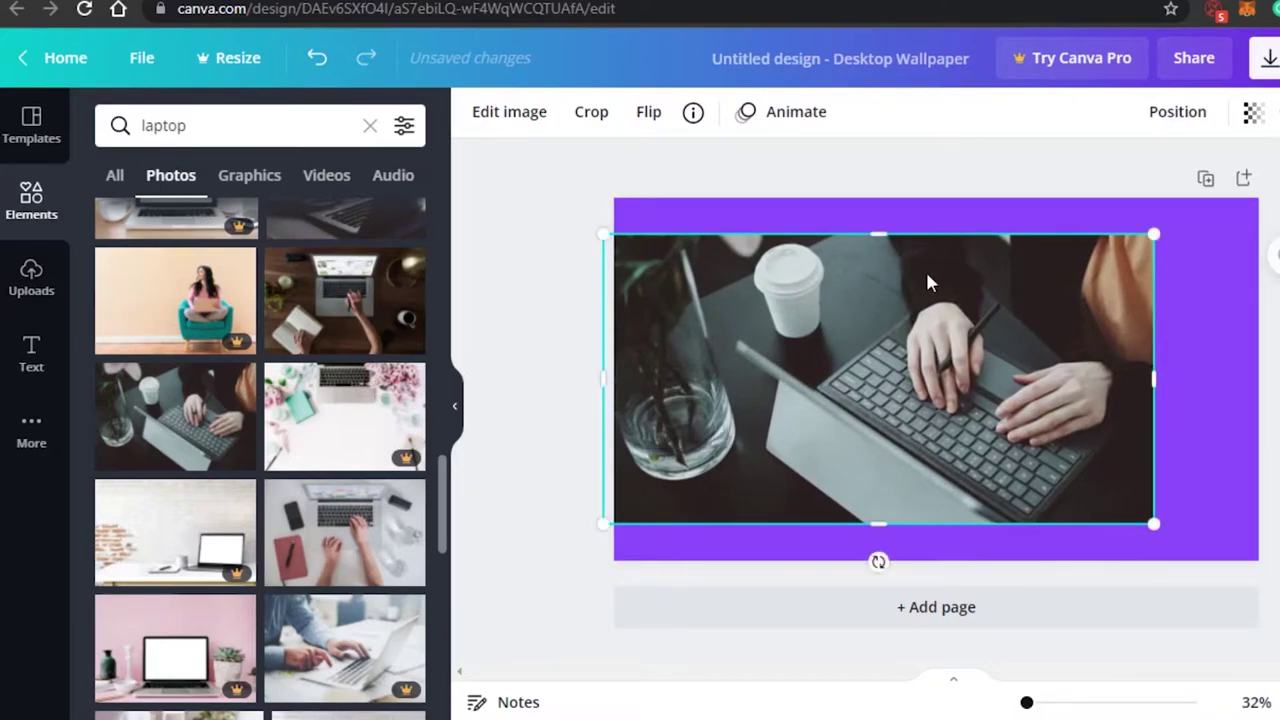
pyautogui.moveTo(884, 233); pyautogui.dragTo(880, 177)
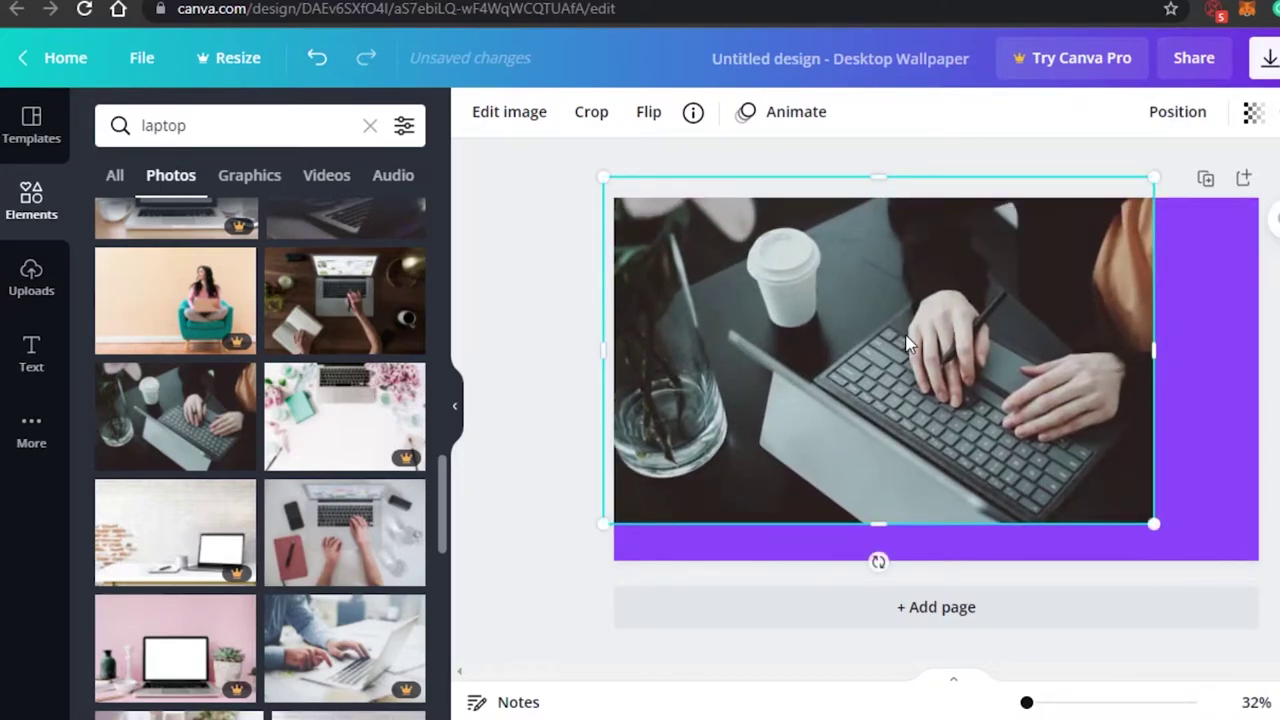
pyautogui.moveTo(1158, 348); pyautogui.dragTo(1270, 349)
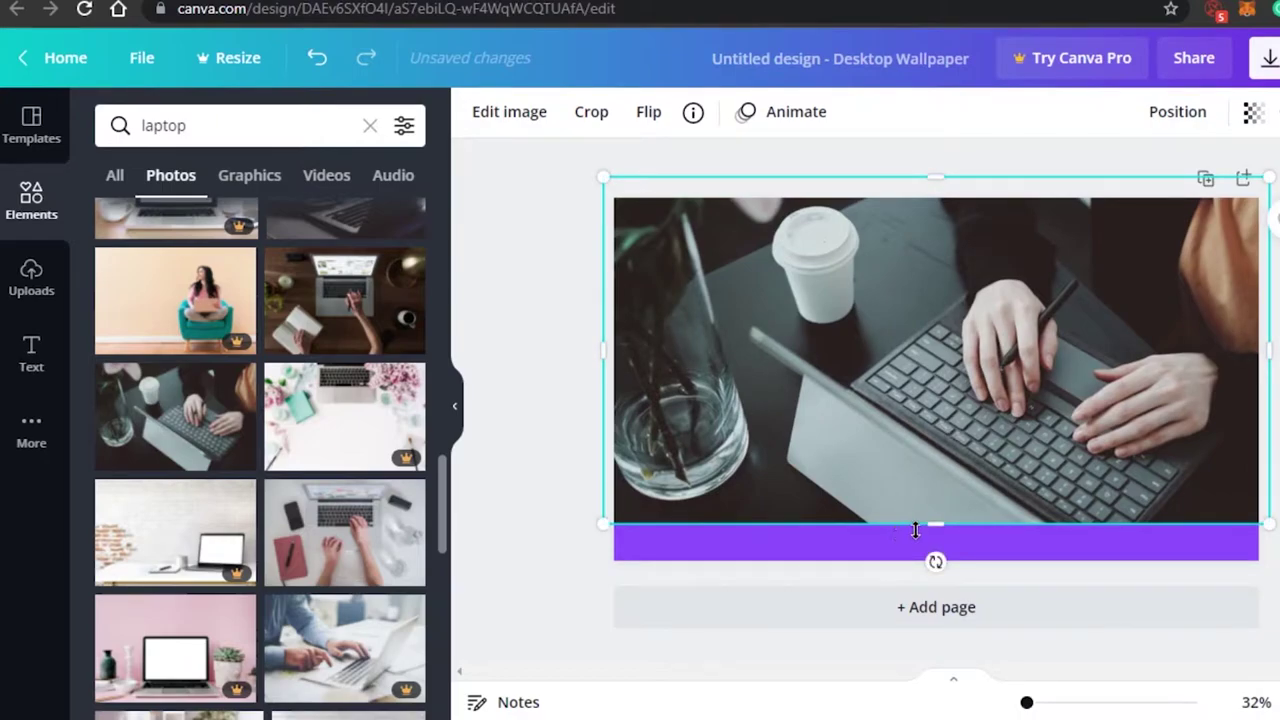
pyautogui.moveTo(915, 530); pyautogui.dragTo(920, 587)
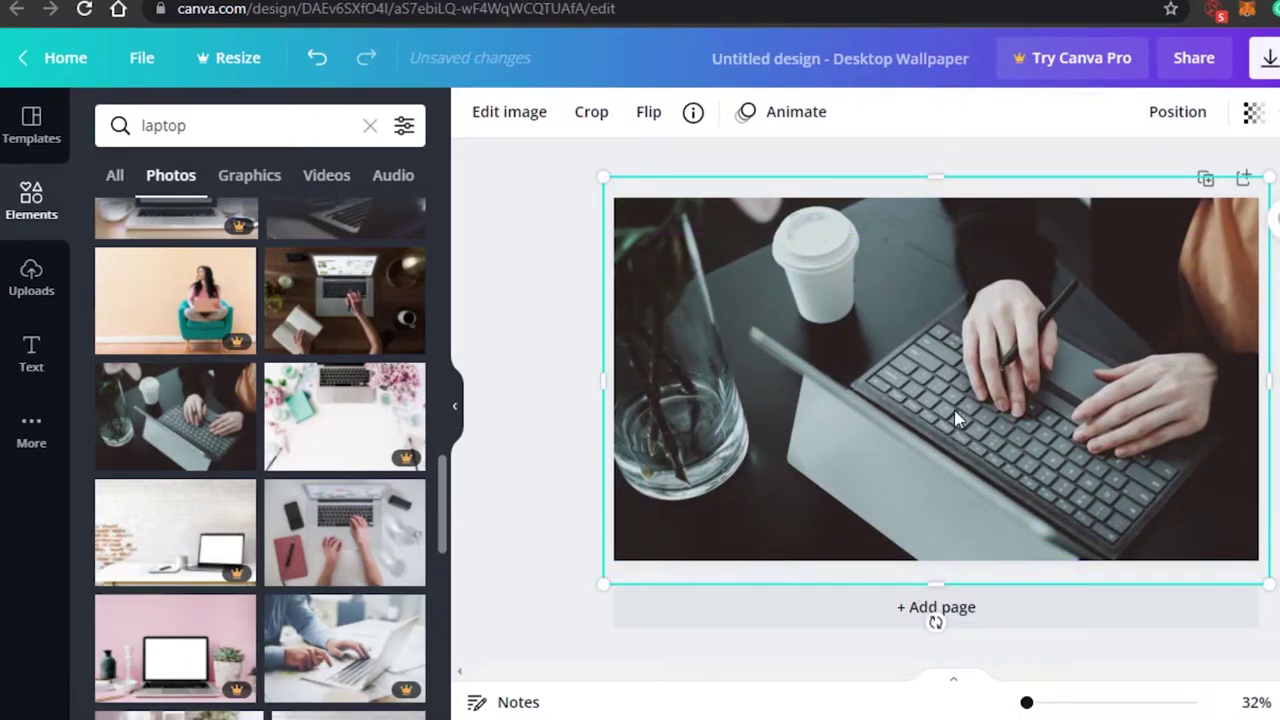
pyautogui.moveTo(955, 420); pyautogui.dragTo(957, 428)
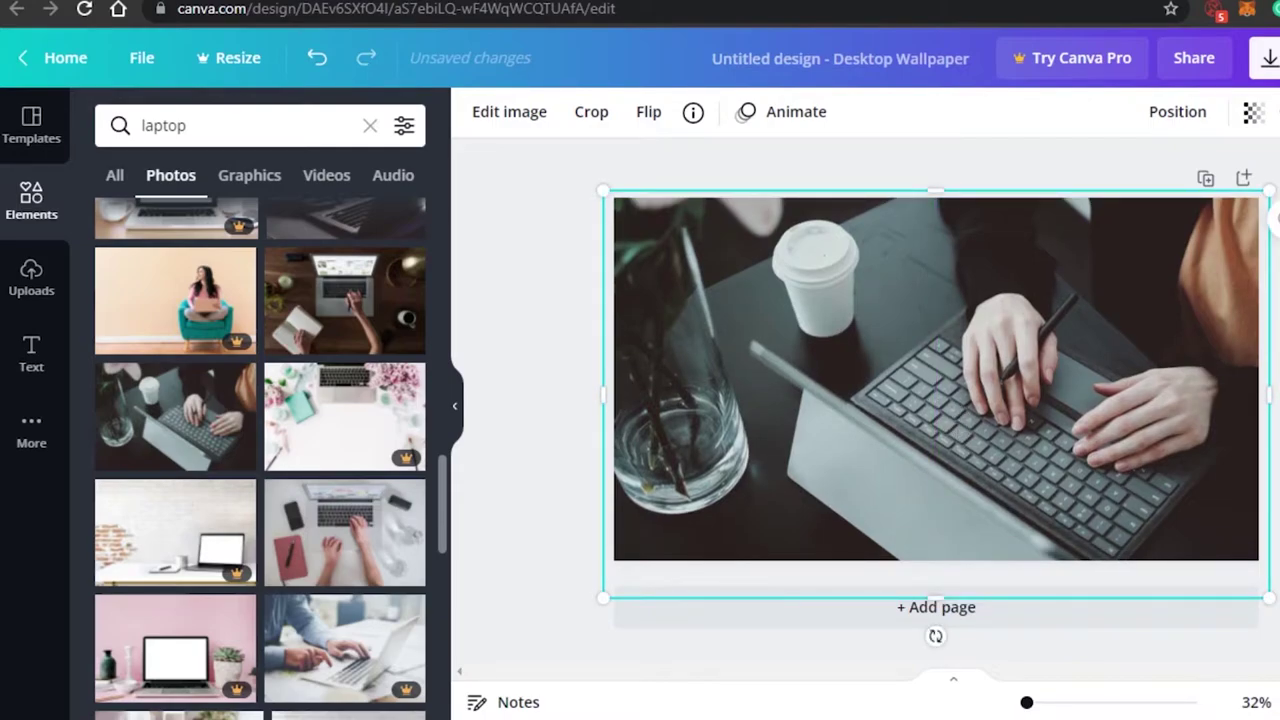
pyautogui.press('Escape')
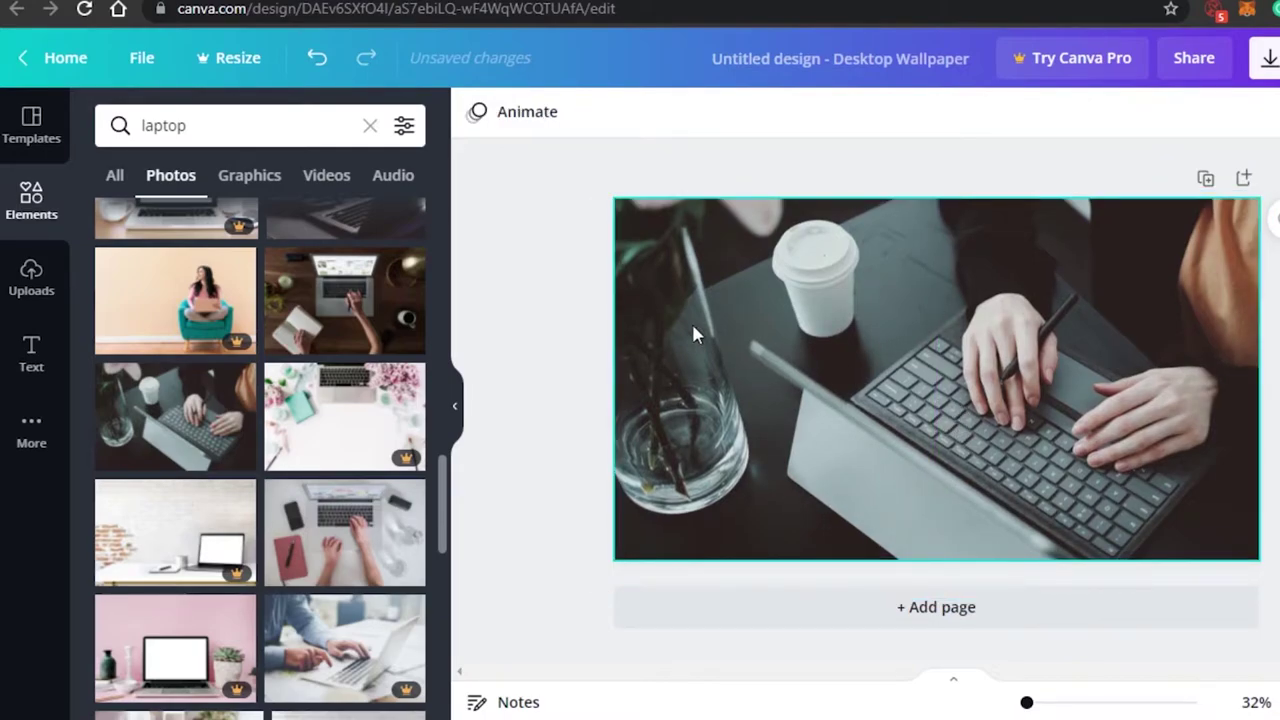
# - Apply a Blur adjustment of 4 to the laptop photo
pyautogui.click(810, 338)
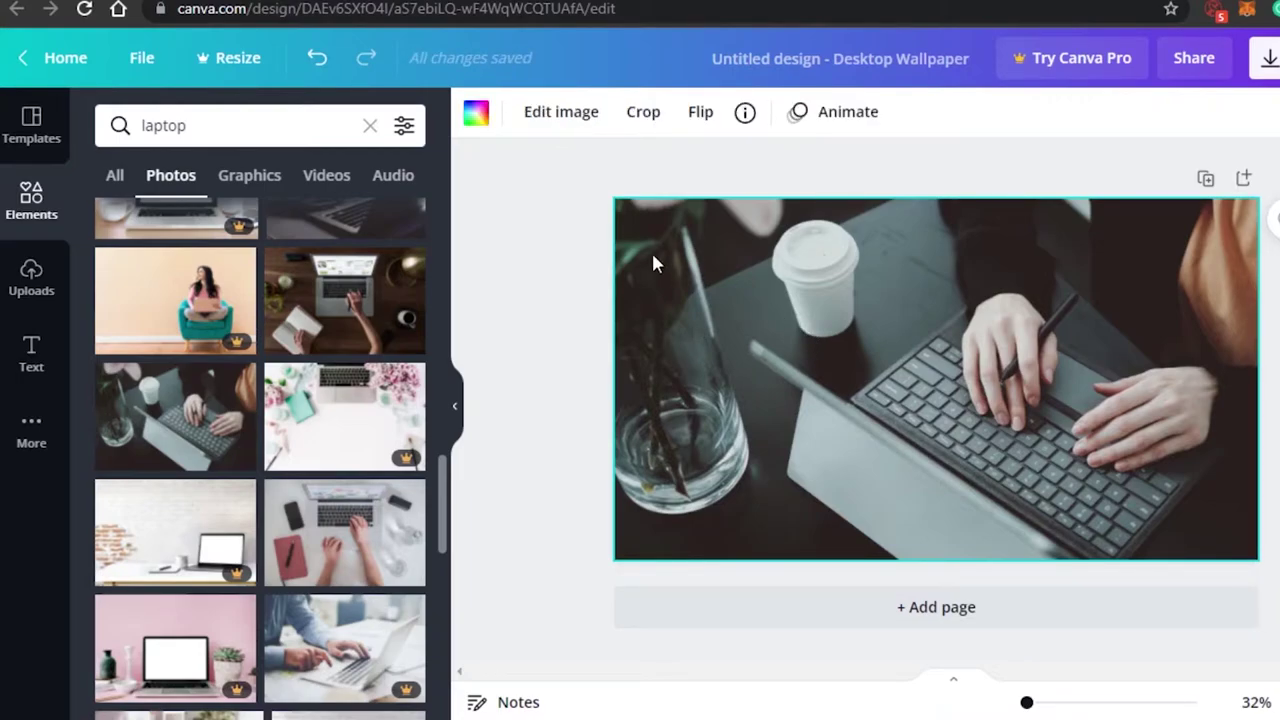
pyautogui.click(575, 118)
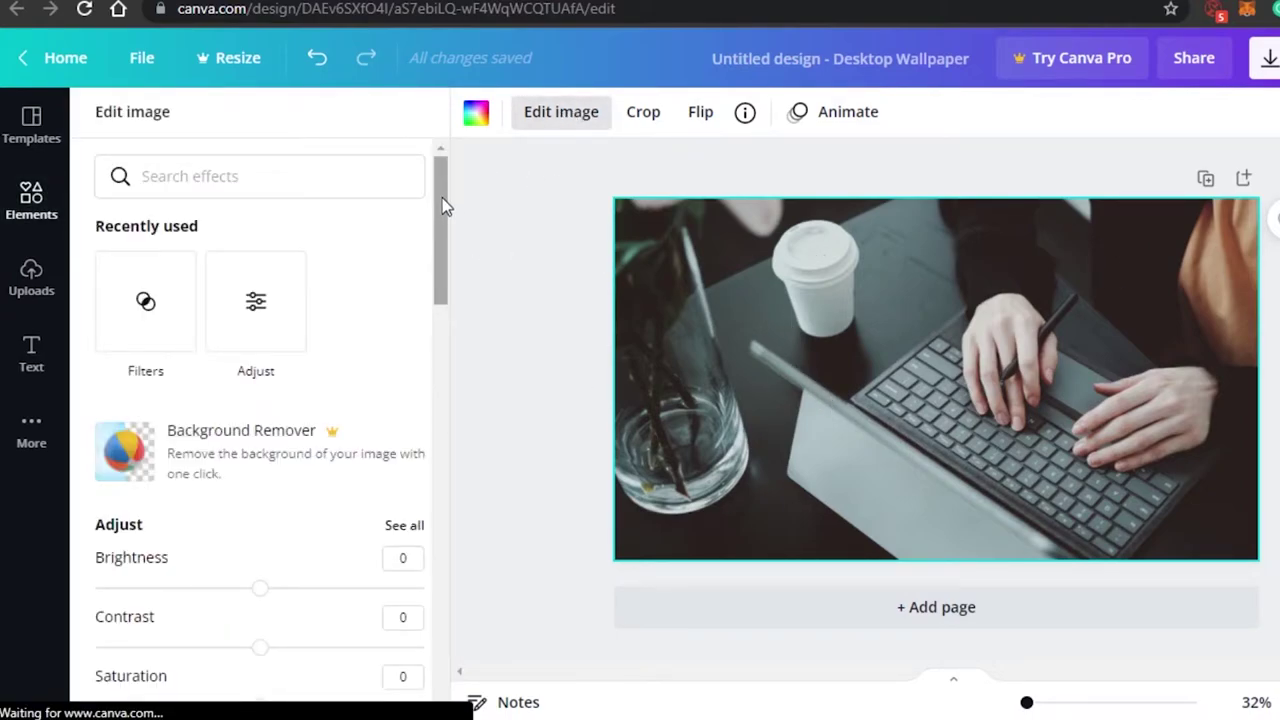
pyautogui.scroll(-2, 445, 205)
pyautogui.scroll(1, 414, 229)
pyautogui.click(249, 214)
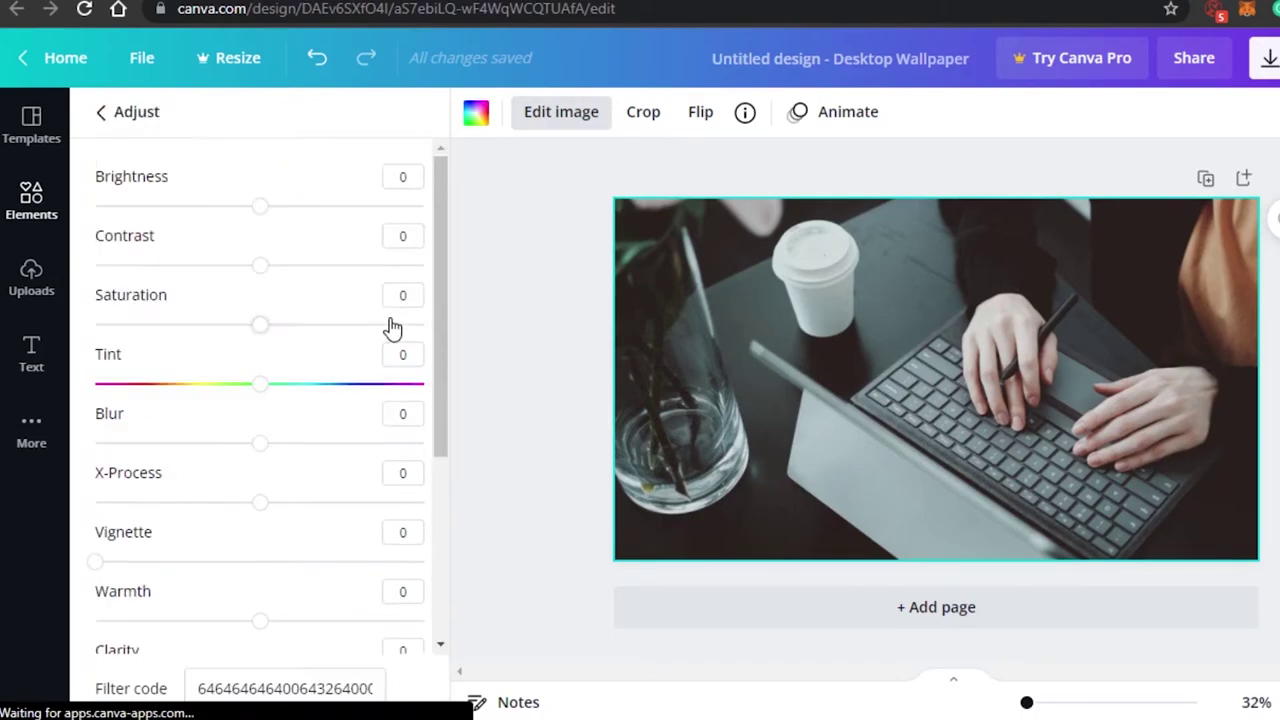
pyautogui.moveTo(440, 234); pyautogui.dragTo(443, 303)
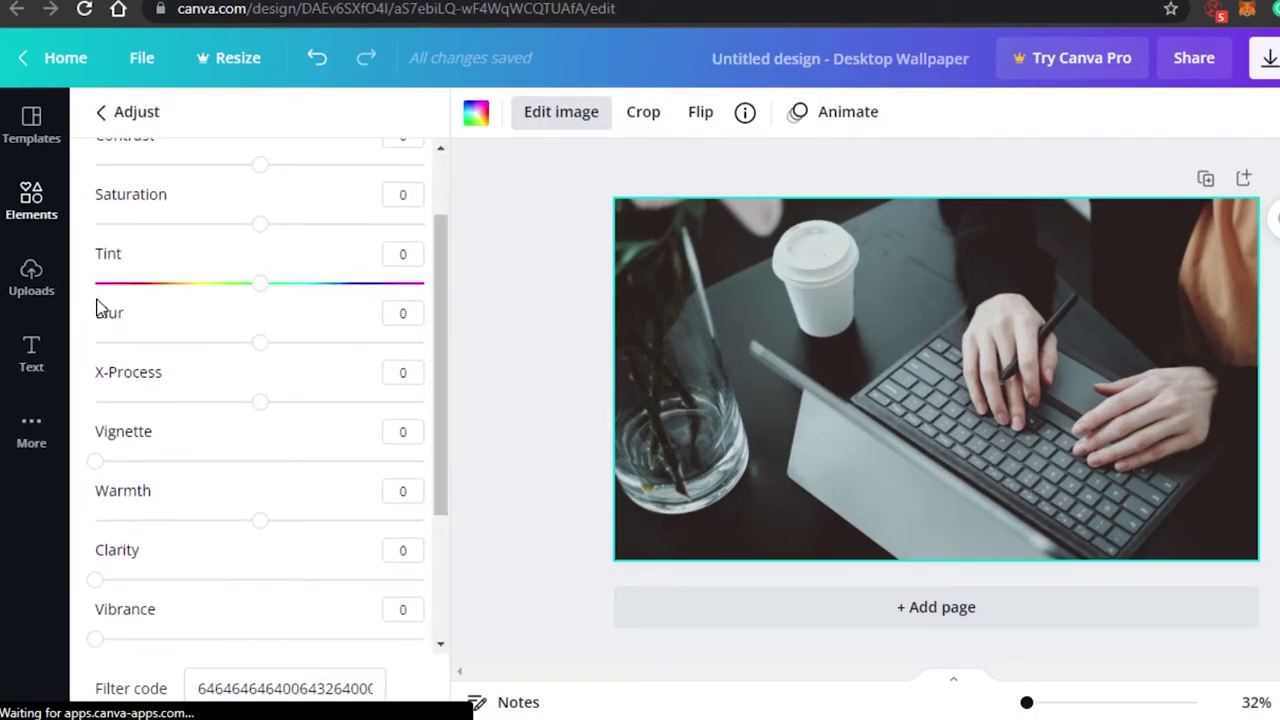
pyautogui.moveTo(260, 343); pyautogui.dragTo(268, 347)
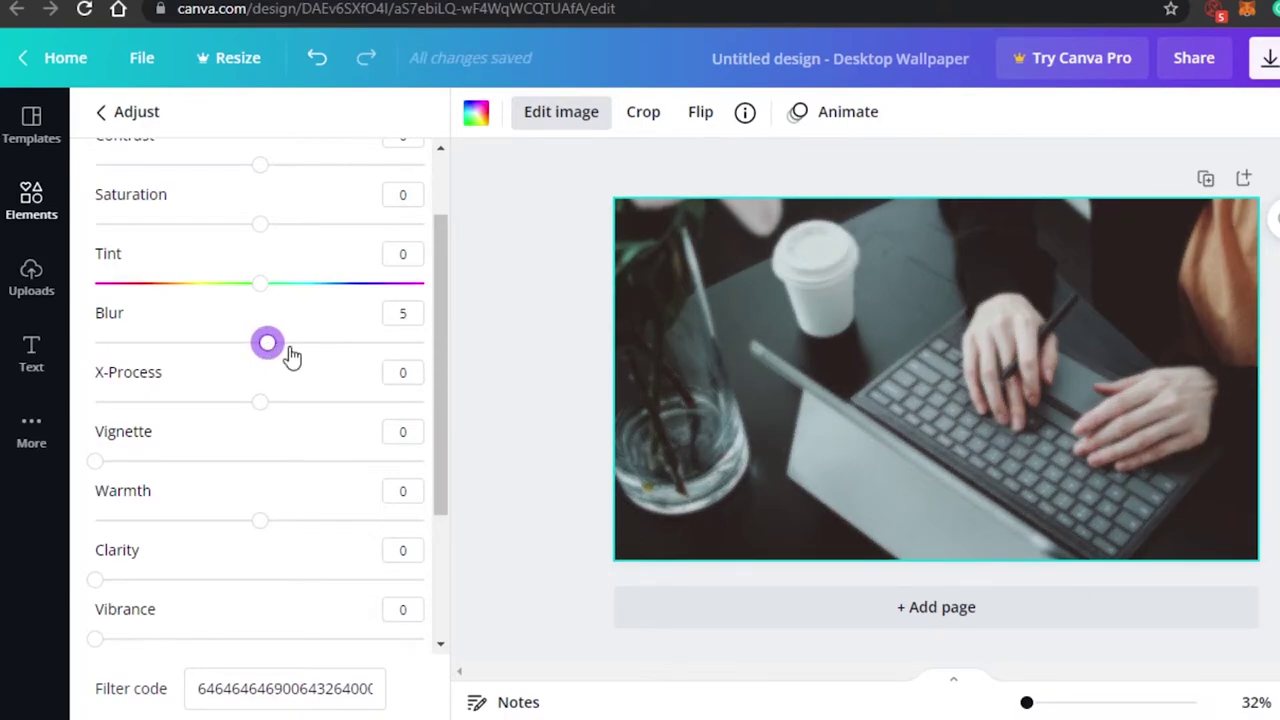
pyautogui.moveTo(268, 346); pyautogui.dragTo(266, 346)
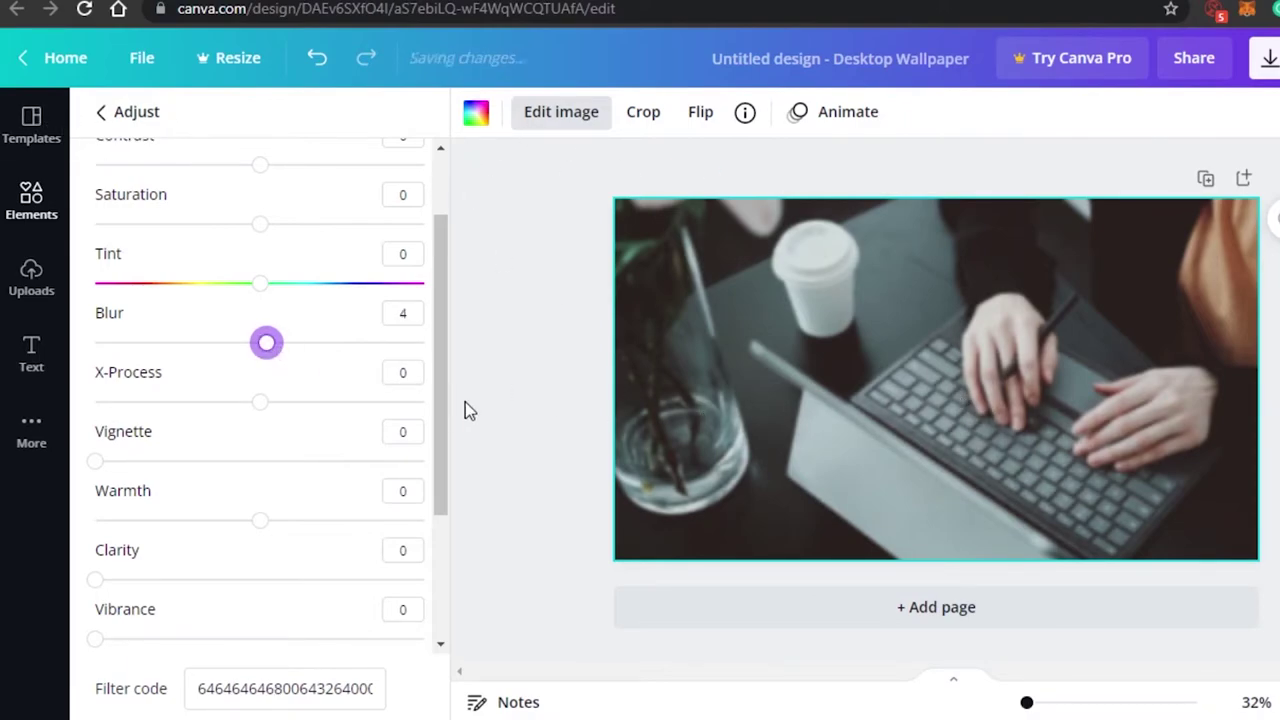
pyautogui.moveTo(447, 226); pyautogui.dragTo(447, 166)
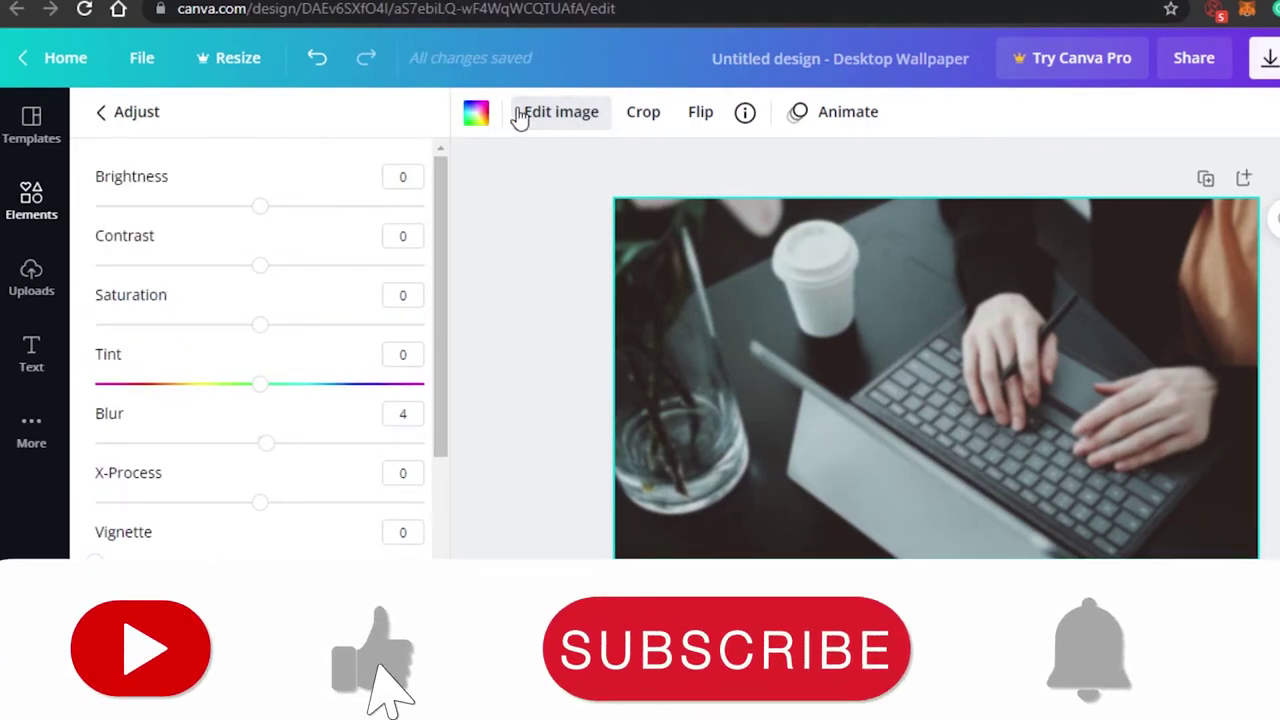
pyautogui.click(128, 111)
pyautogui.scroll(2, 443, 266)
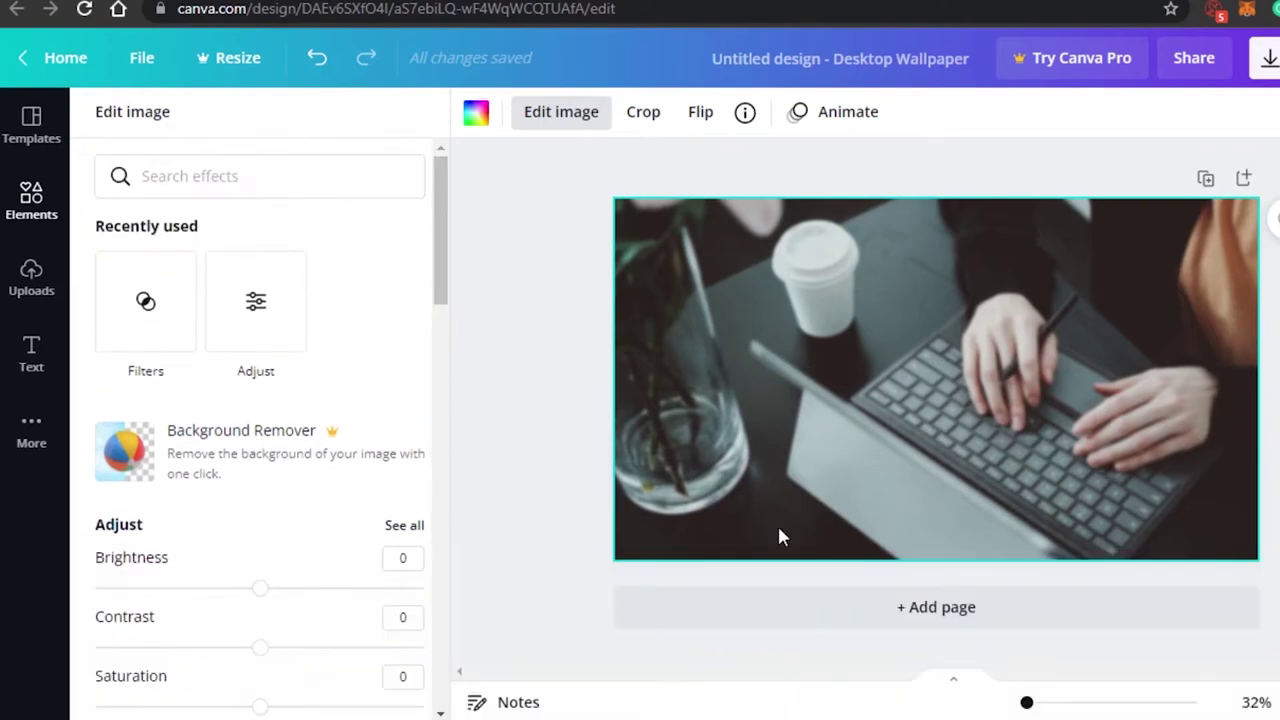
# - Add a 'DATA ENTRY' heading, enlarge it to size 119 and move it near the top
pyautogui.click(31, 355)
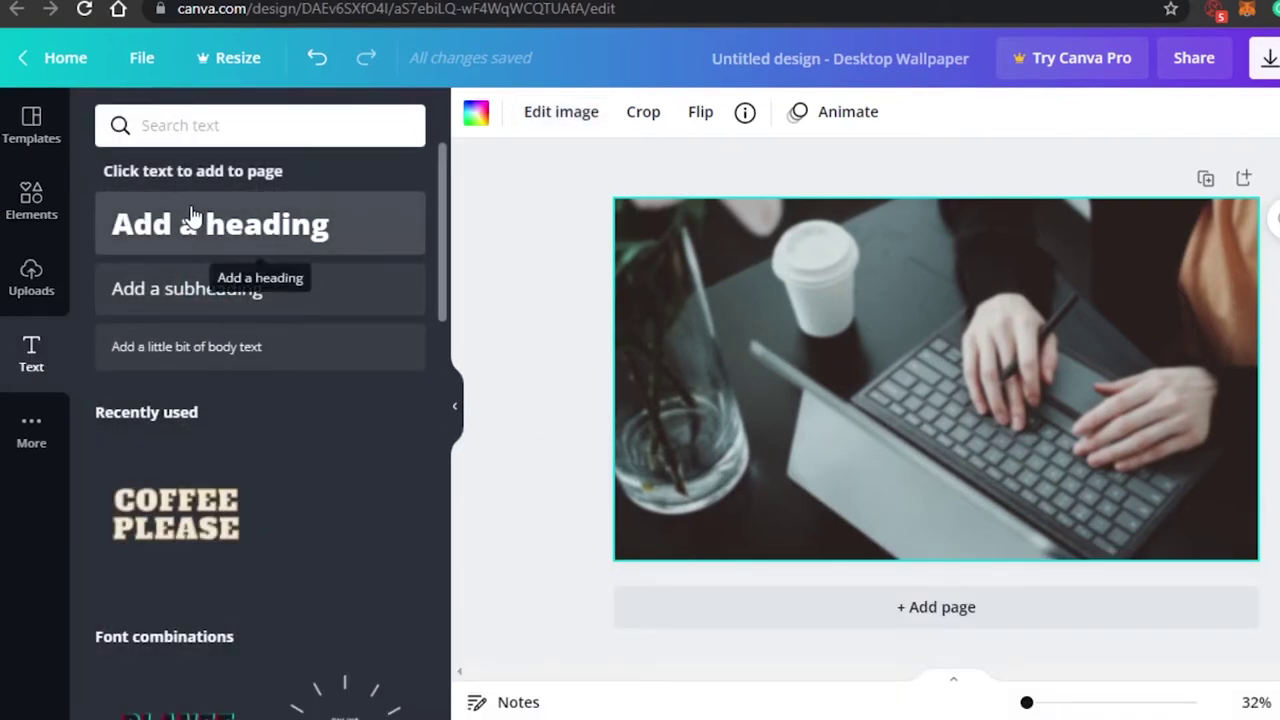
pyautogui.press('t')
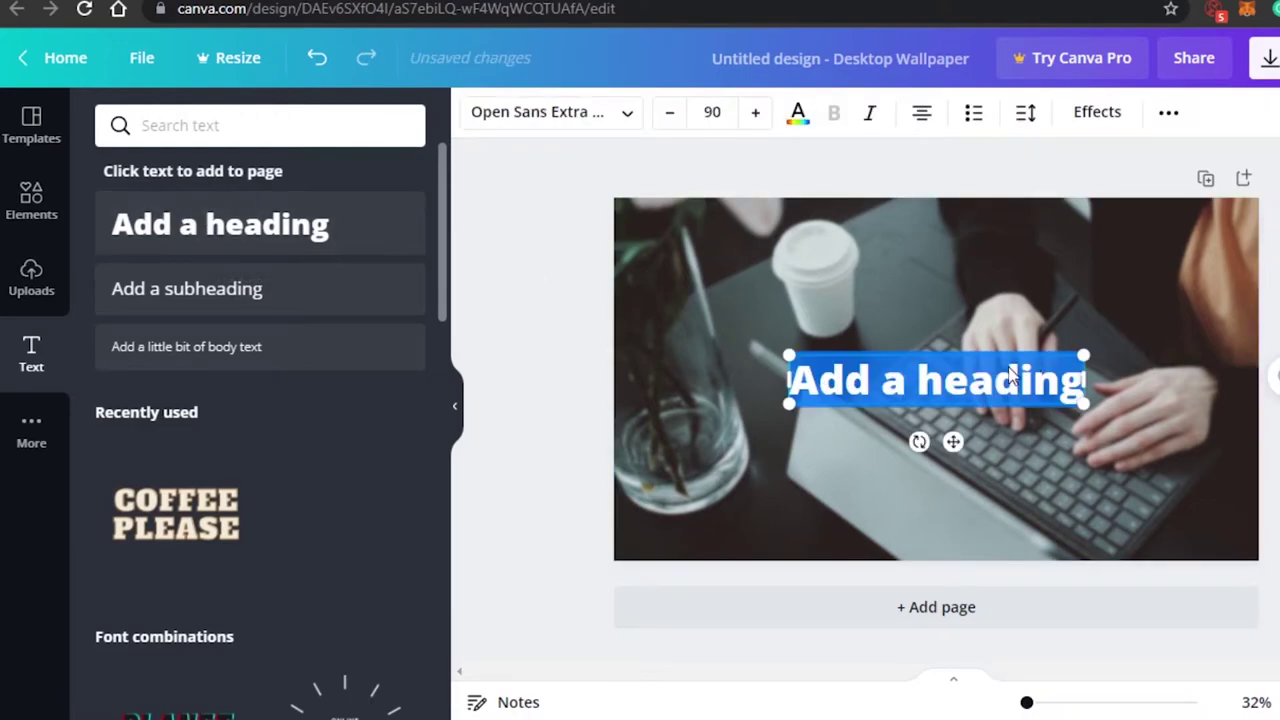
pyautogui.write('DATA ENTRY')
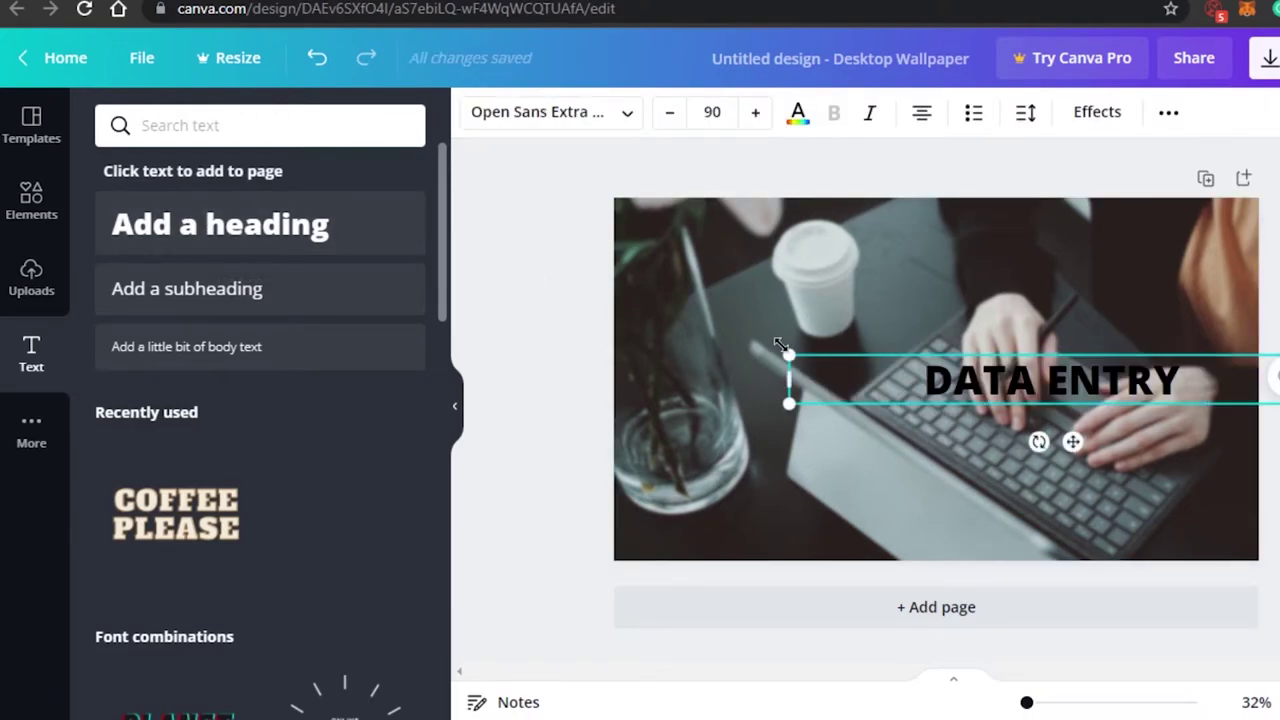
pyautogui.moveTo(789, 355); pyautogui.dragTo(754, 337)
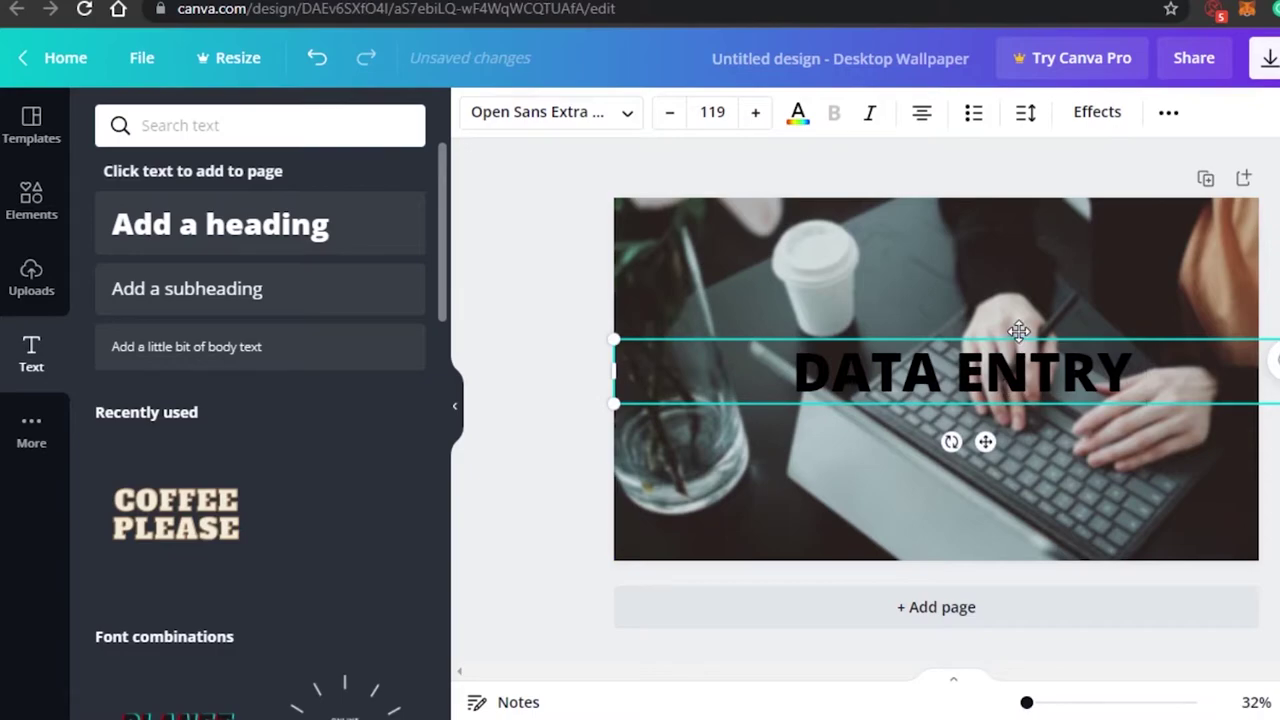
pyautogui.moveTo(1018, 330); pyautogui.dragTo(969, 223)
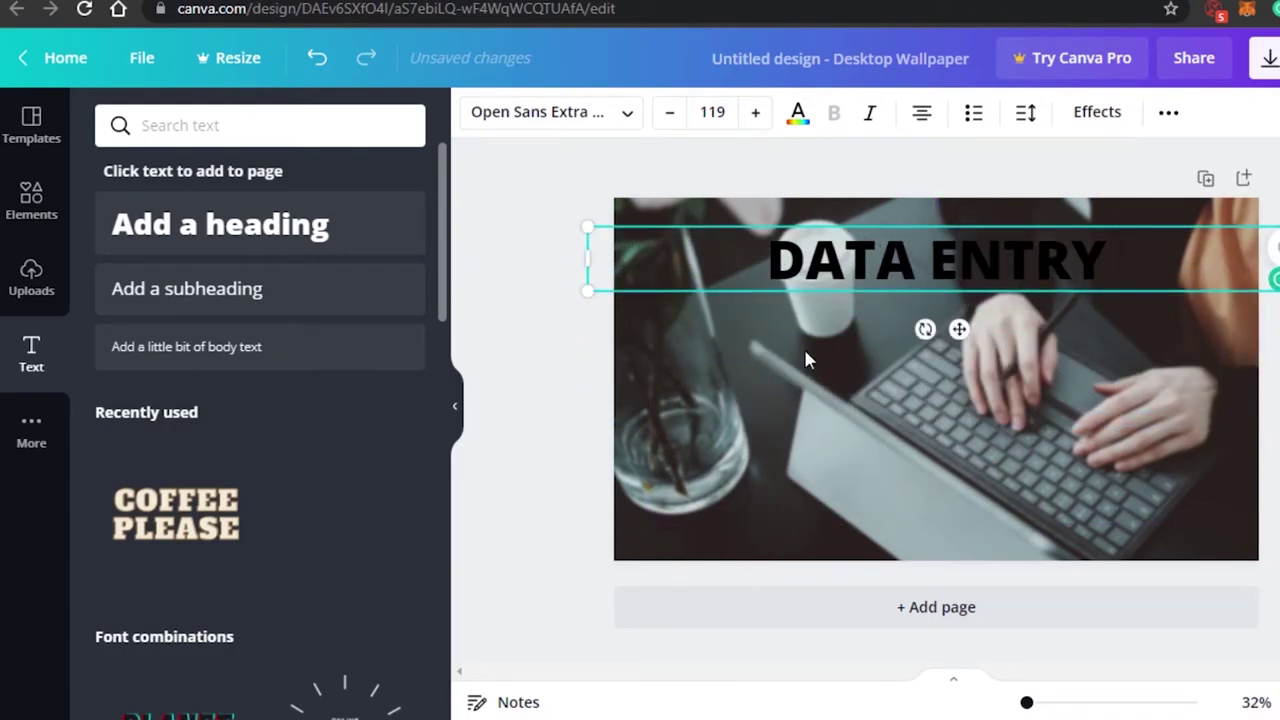
# - Try white for the DATA ENTRY text colour, then set it back to black
pyautogui.click(797, 113)
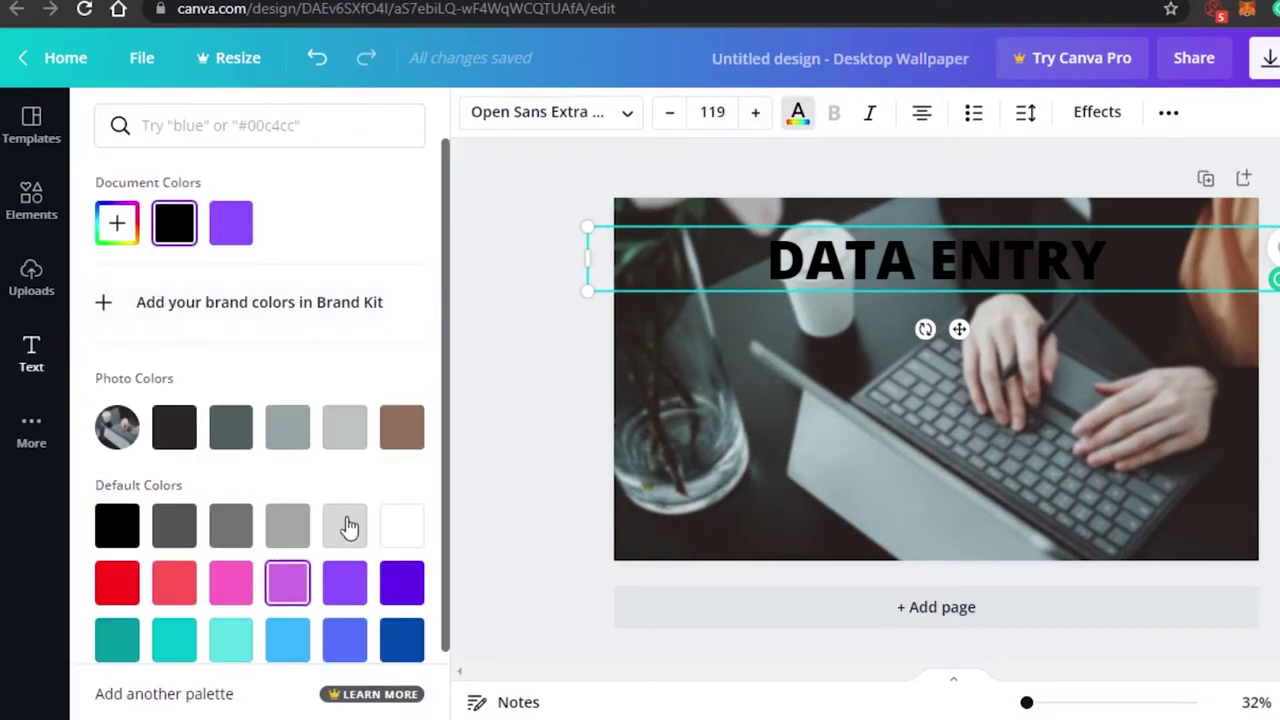
pyautogui.click(133, 247)
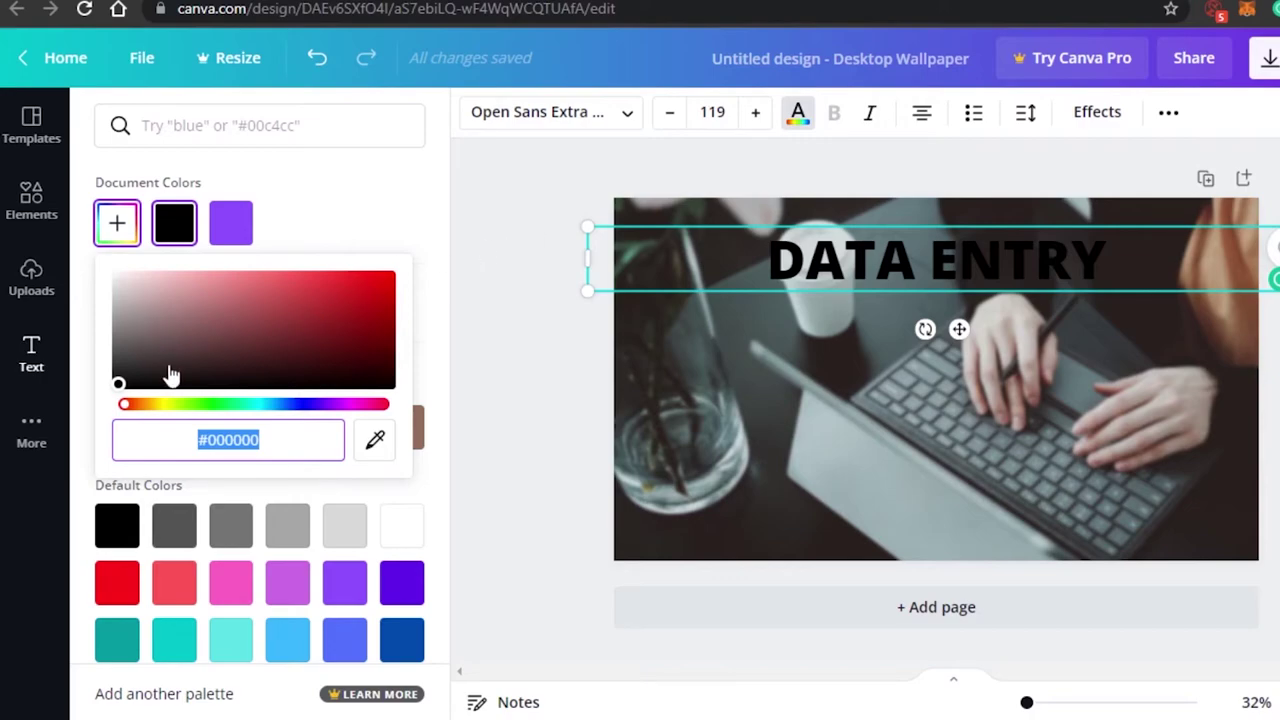
pyautogui.click(158, 405)
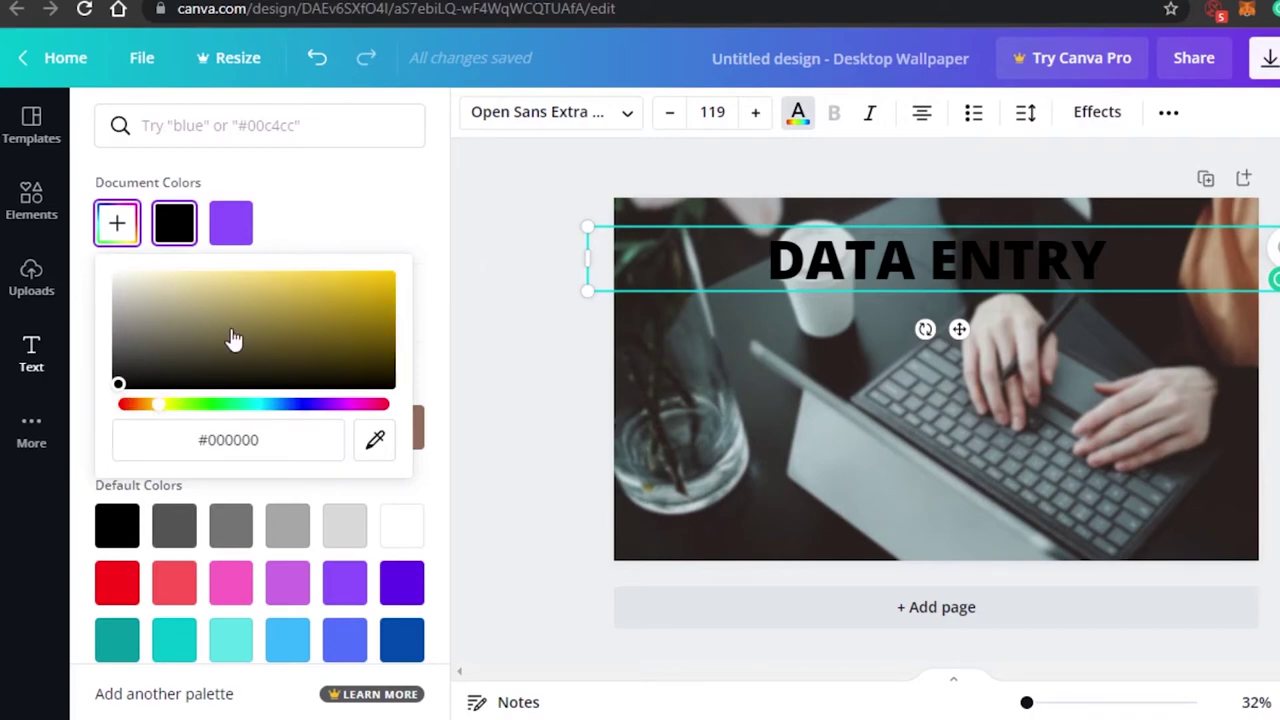
pyautogui.click(401, 525)
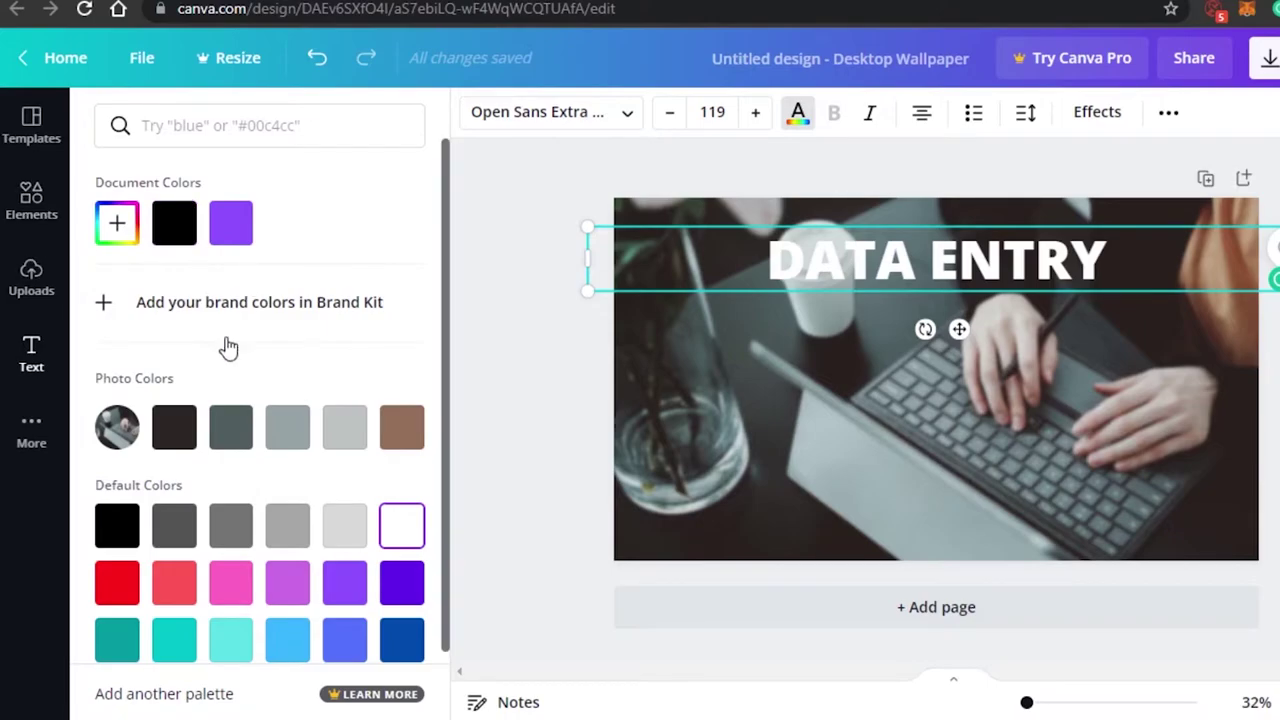
pyautogui.click(117, 525)
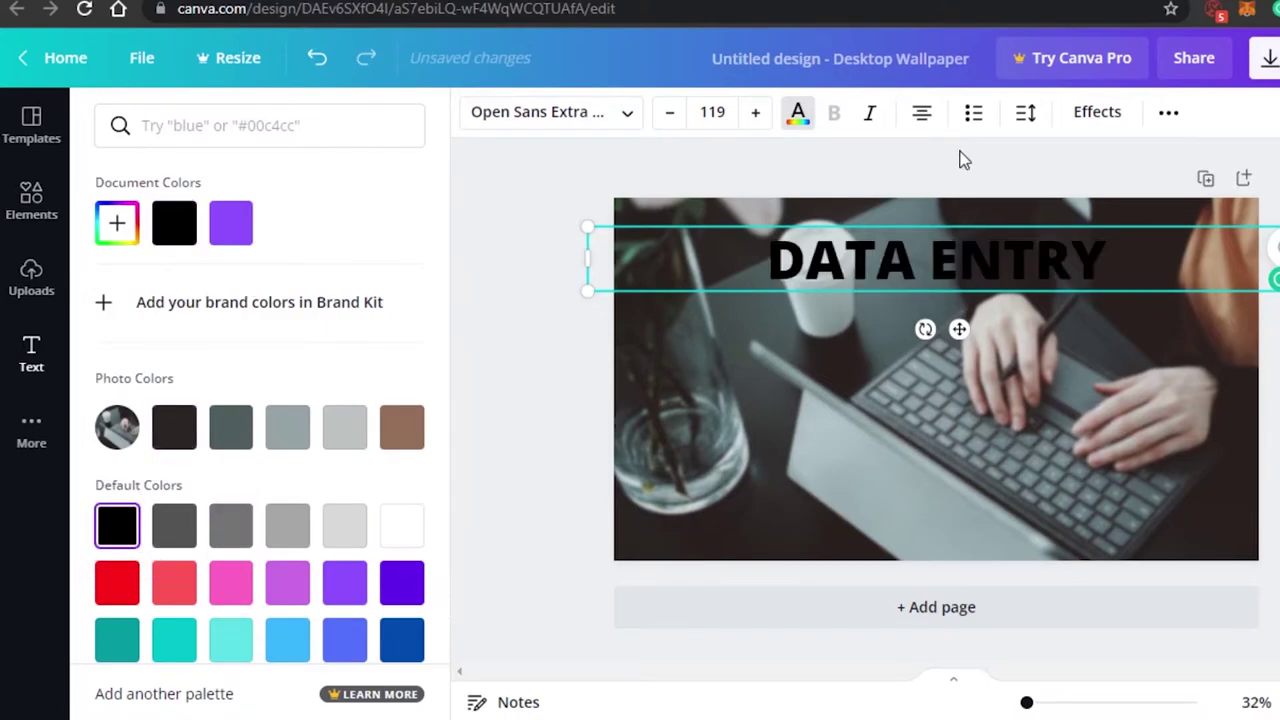
pyautogui.click(31, 205)
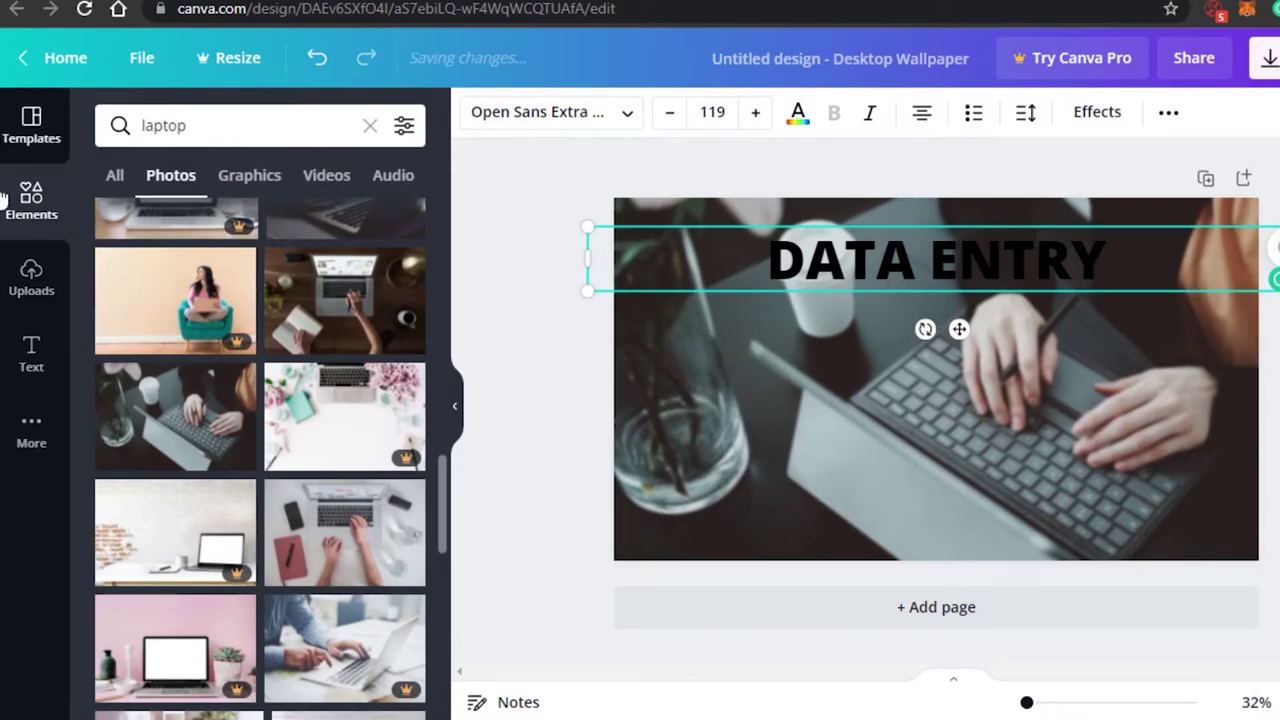
# - Add a grey square and reshape it into a thin band behind DATA ENTRY
pyautogui.click(31, 205)
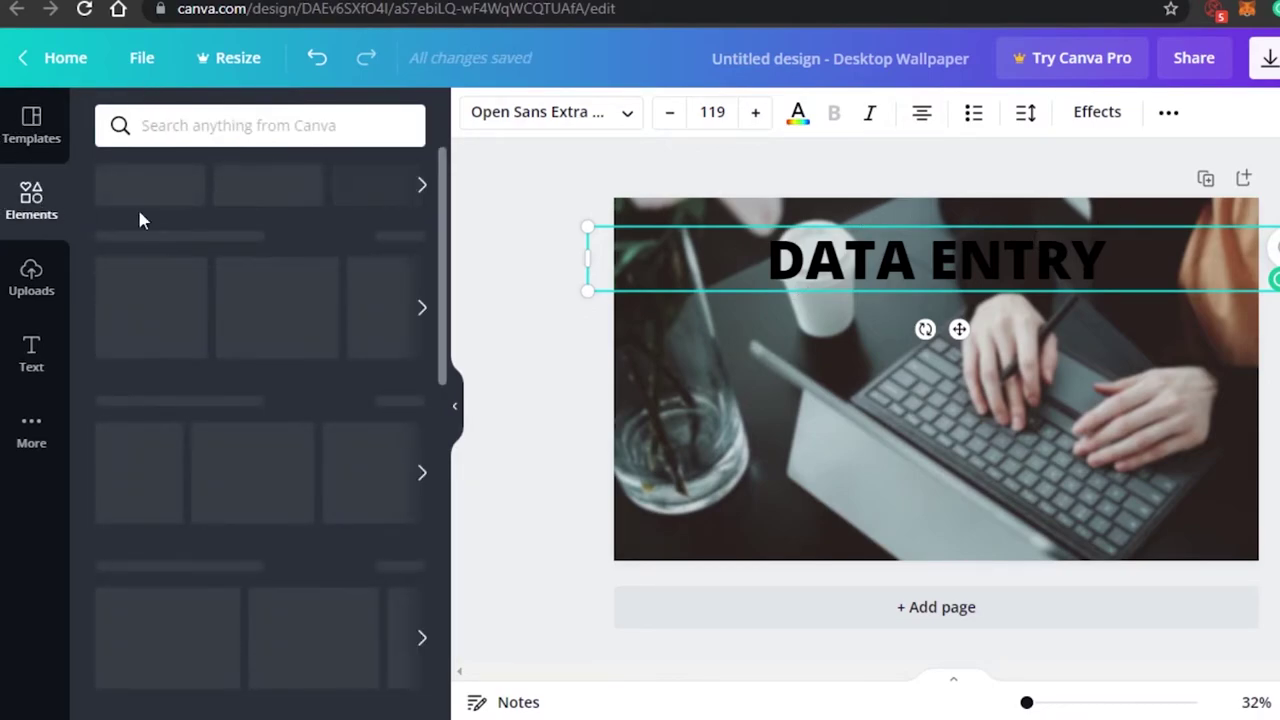
pyautogui.scroll(-1, 445, 255)
pyautogui.scroll(-2, 445, 255)
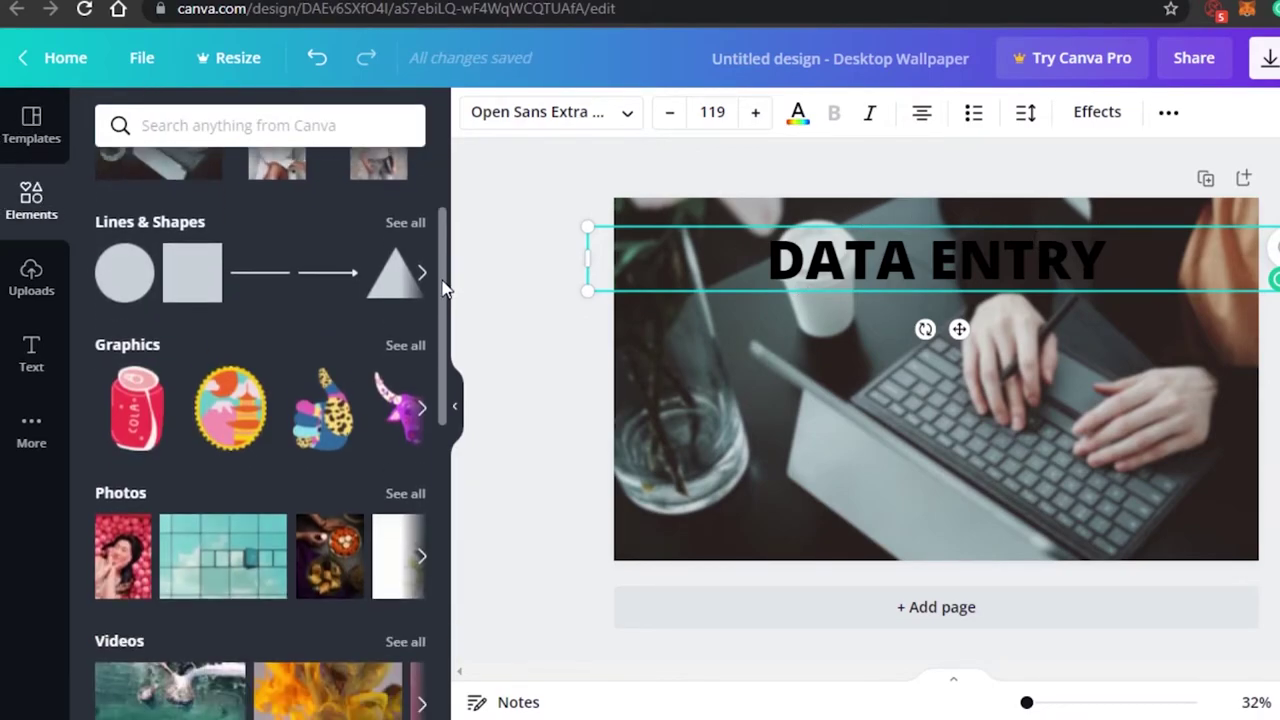
pyautogui.click(180, 268)
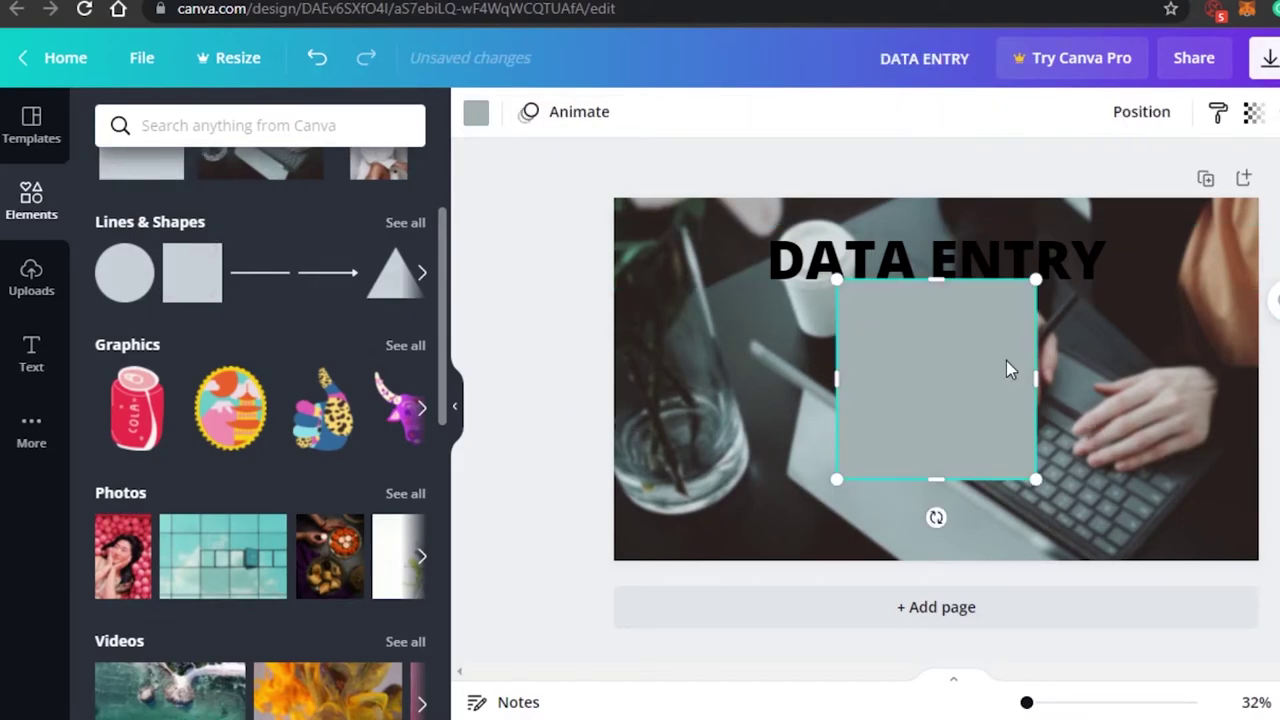
pyautogui.moveTo(1036, 365); pyautogui.dragTo(1169, 377)
pyautogui.moveTo(765, 377); pyautogui.dragTo(714, 378)
pyautogui.moveTo(894, 391); pyautogui.dragTo(889, 323)
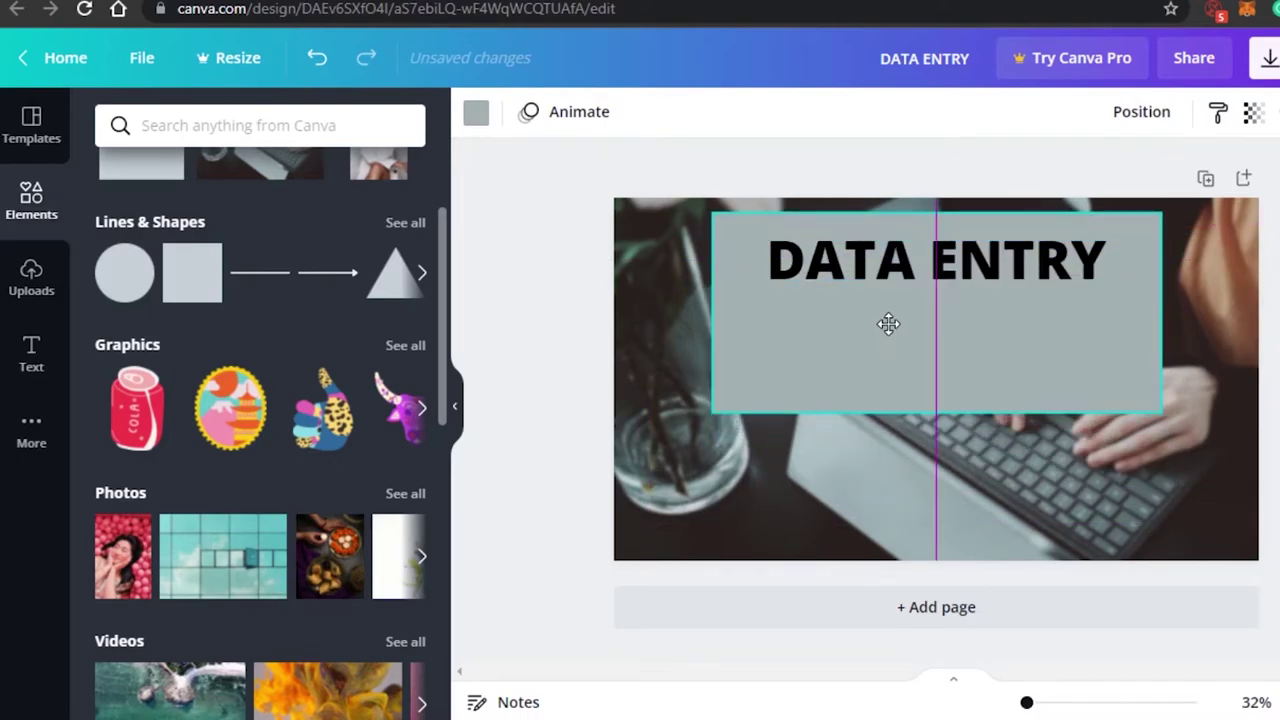
pyautogui.moveTo(936, 411); pyautogui.dragTo(930, 308)
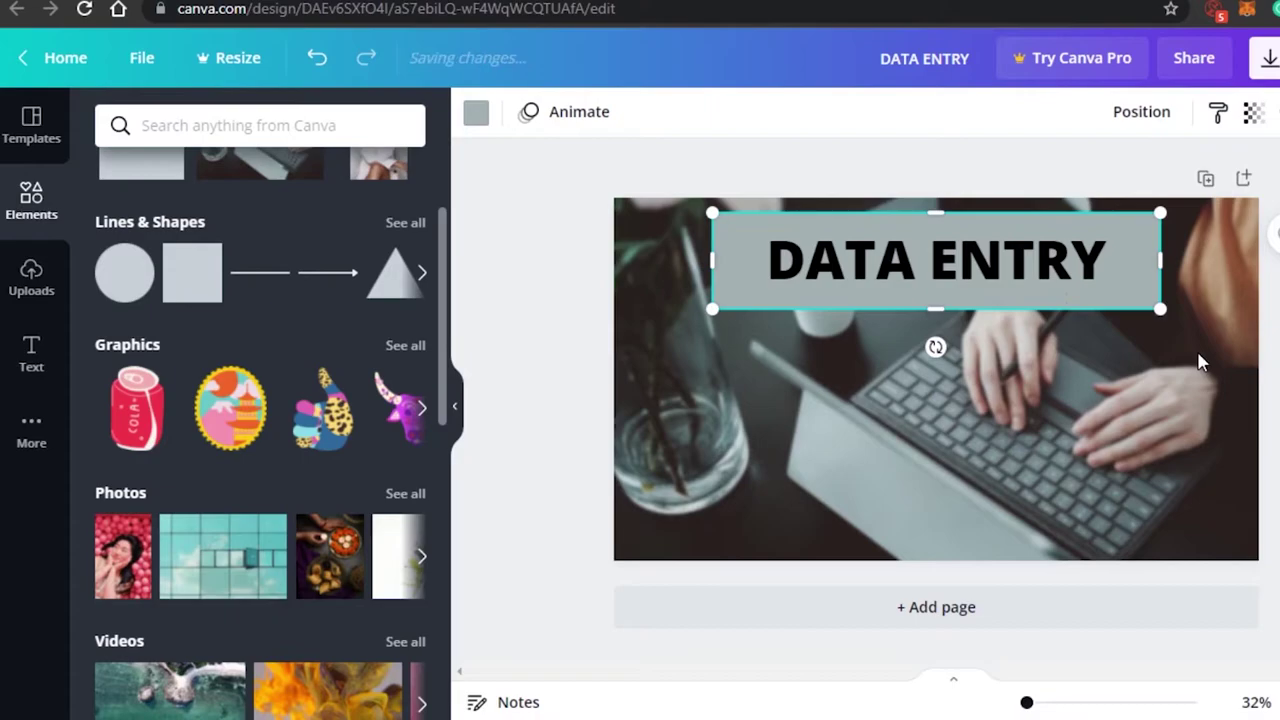
pyautogui.click(1185, 355)
# - Extend the grey band past both page edges and recentre DATA ENTRY on it
pyautogui.click(1092, 295)
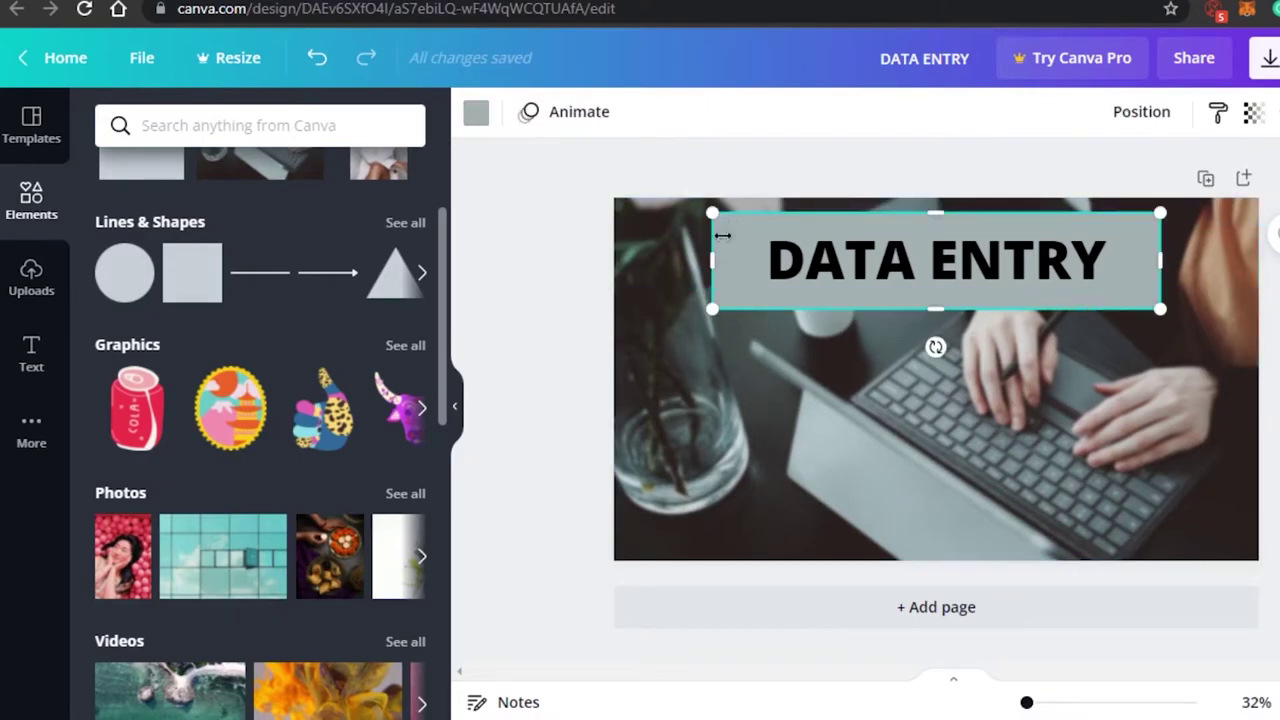
pyautogui.moveTo(666, 254); pyautogui.dragTo(560, 260)
pyautogui.moveTo(1160, 260); pyautogui.dragTo(1279, 262)
pyautogui.press('Escape')
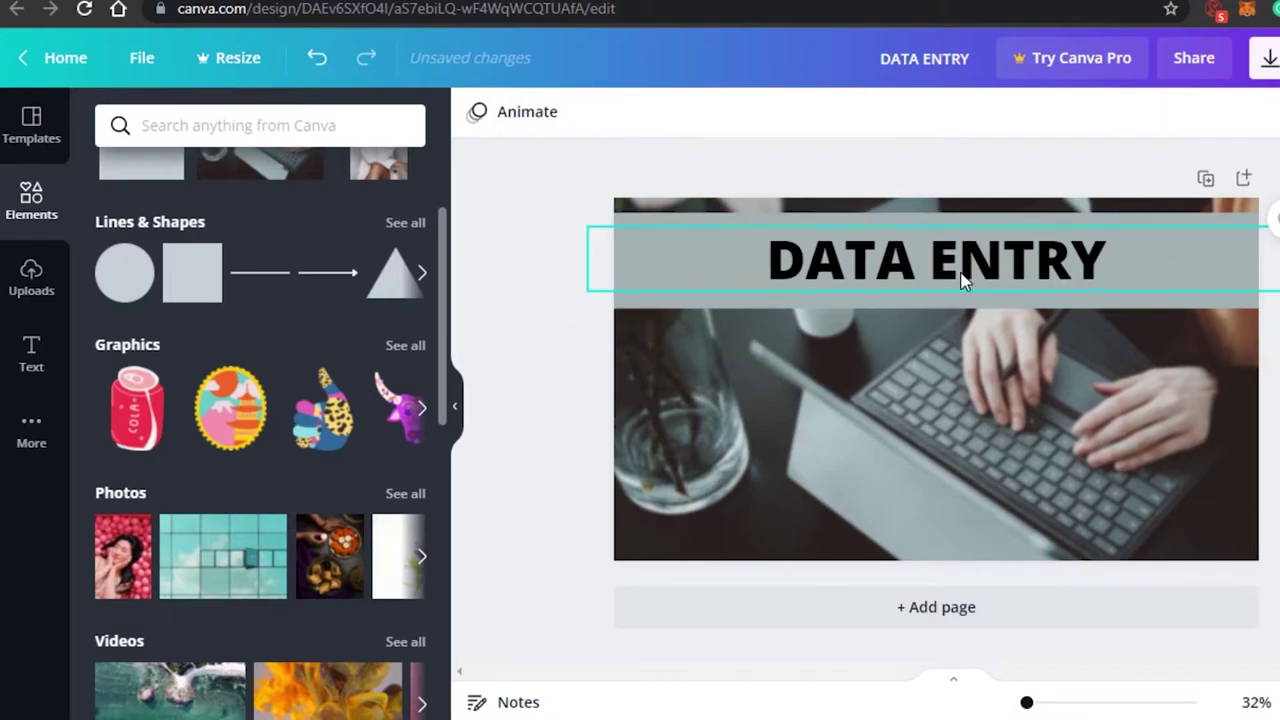
pyautogui.moveTo(960, 267)
pyautogui.mouseDown()
pyautogui.moveTo(994, 268)
pyautogui.moveTo(958, 272)
pyautogui.mouseUp()
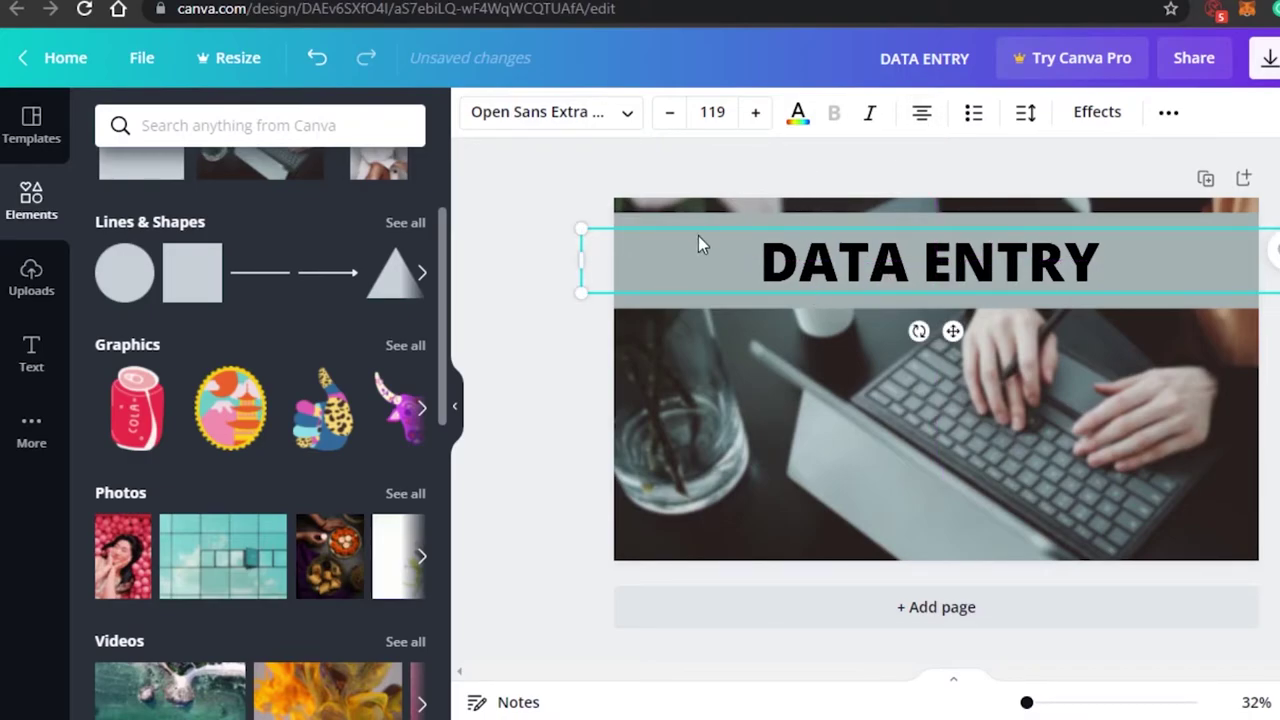
# - Lower the grey DATA ENTRY band's transparency to about 59 so the laptop photo shows through
pyautogui.click(682, 216)
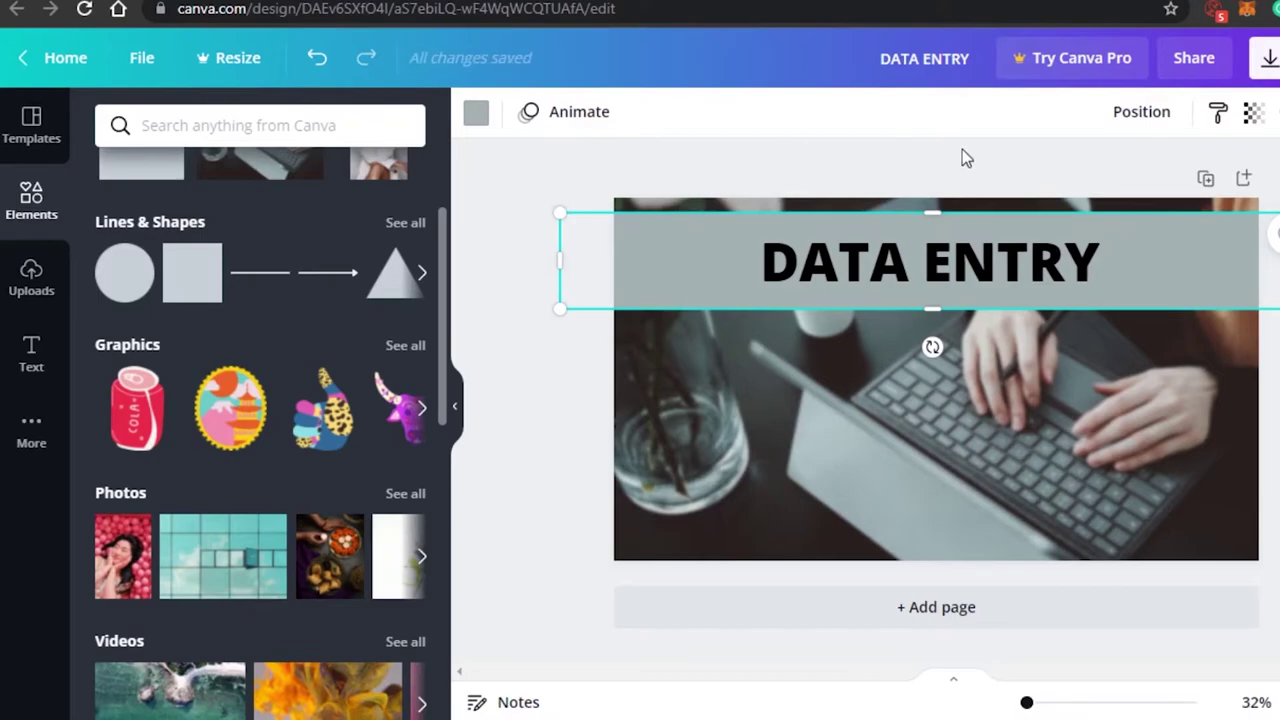
pyautogui.click(1254, 114)
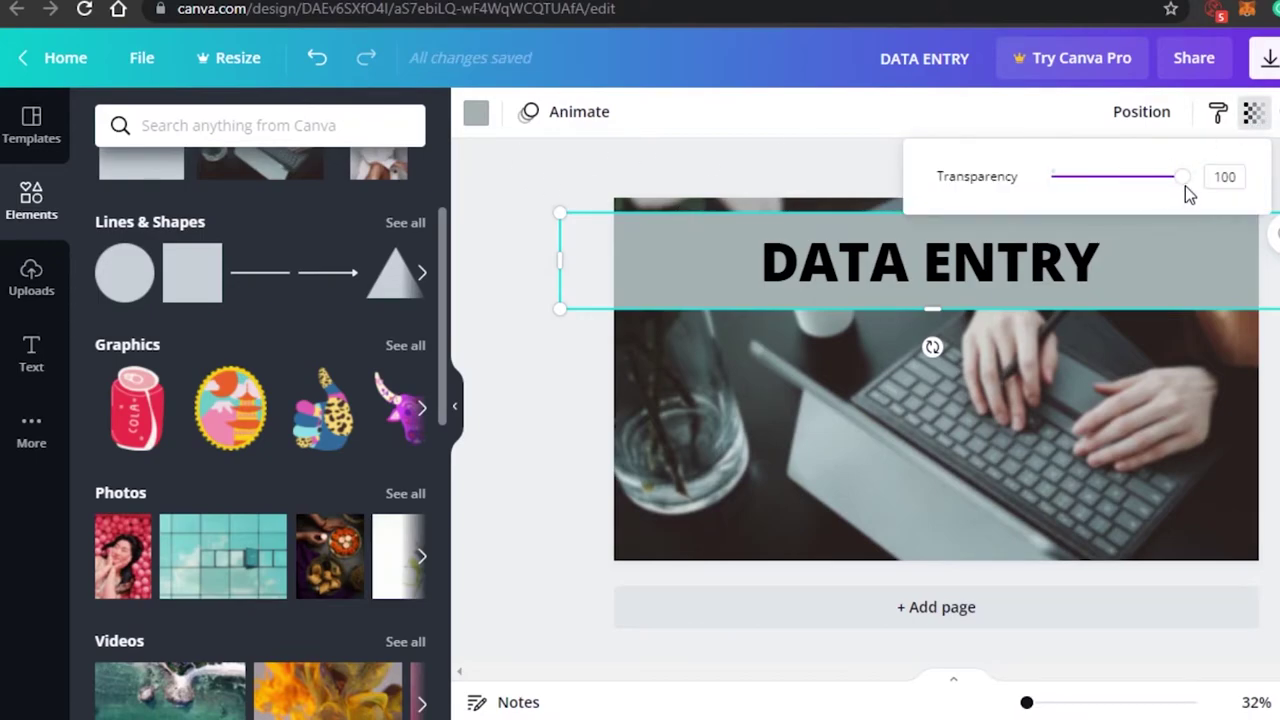
pyautogui.moveTo(1187, 187); pyautogui.dragTo(1126, 200)
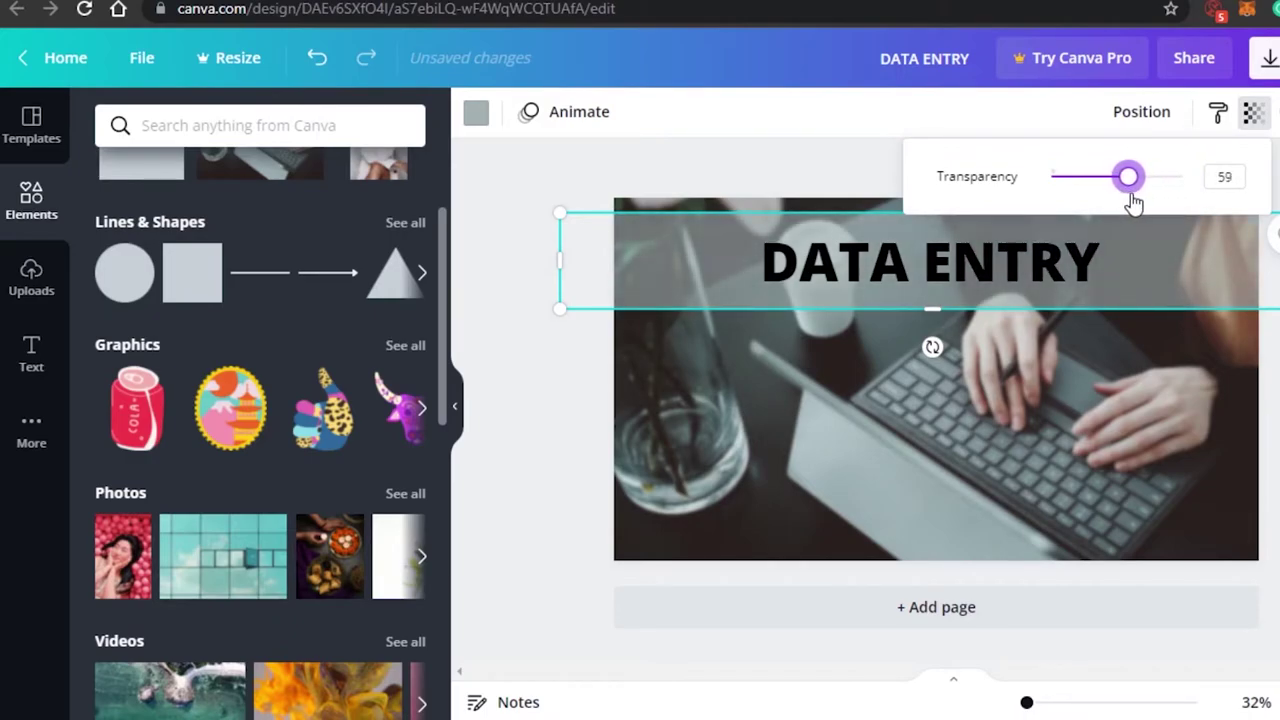
pyautogui.press('Escape')
pyautogui.press('Escape')
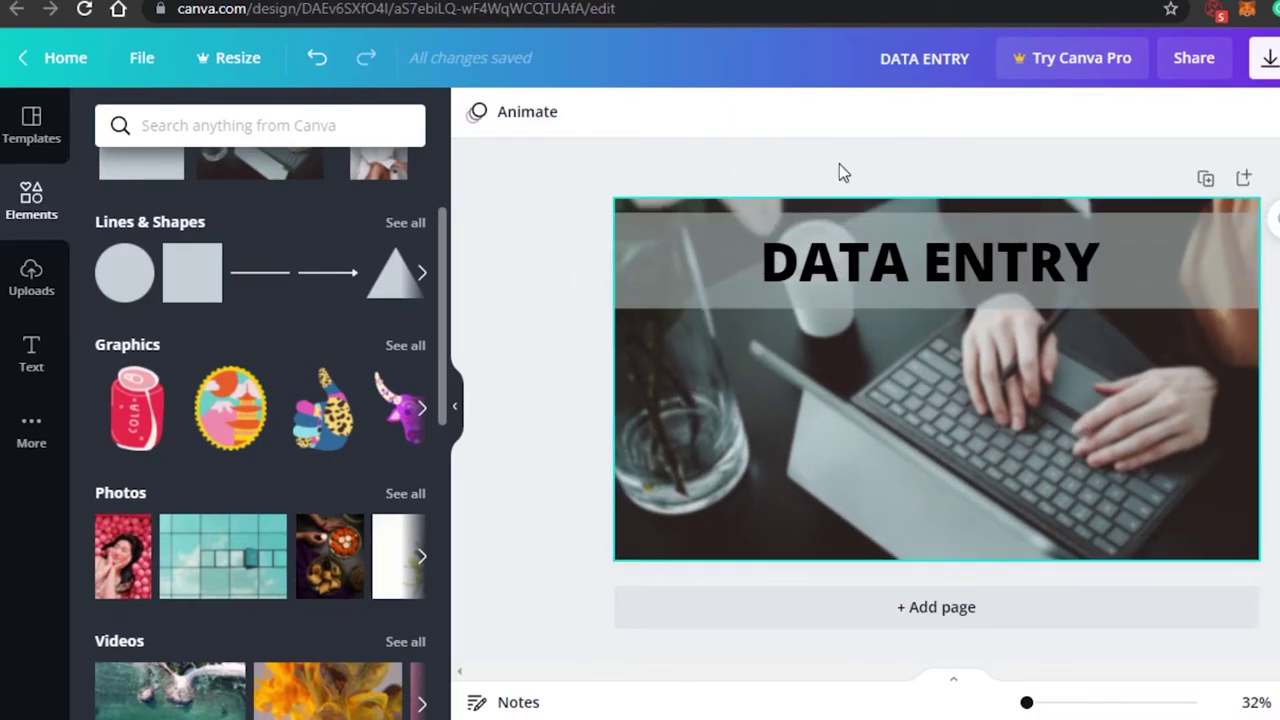
# - Add a widened heading reading '10$' and move it to the photo's lower right
pyautogui.click(33, 347)
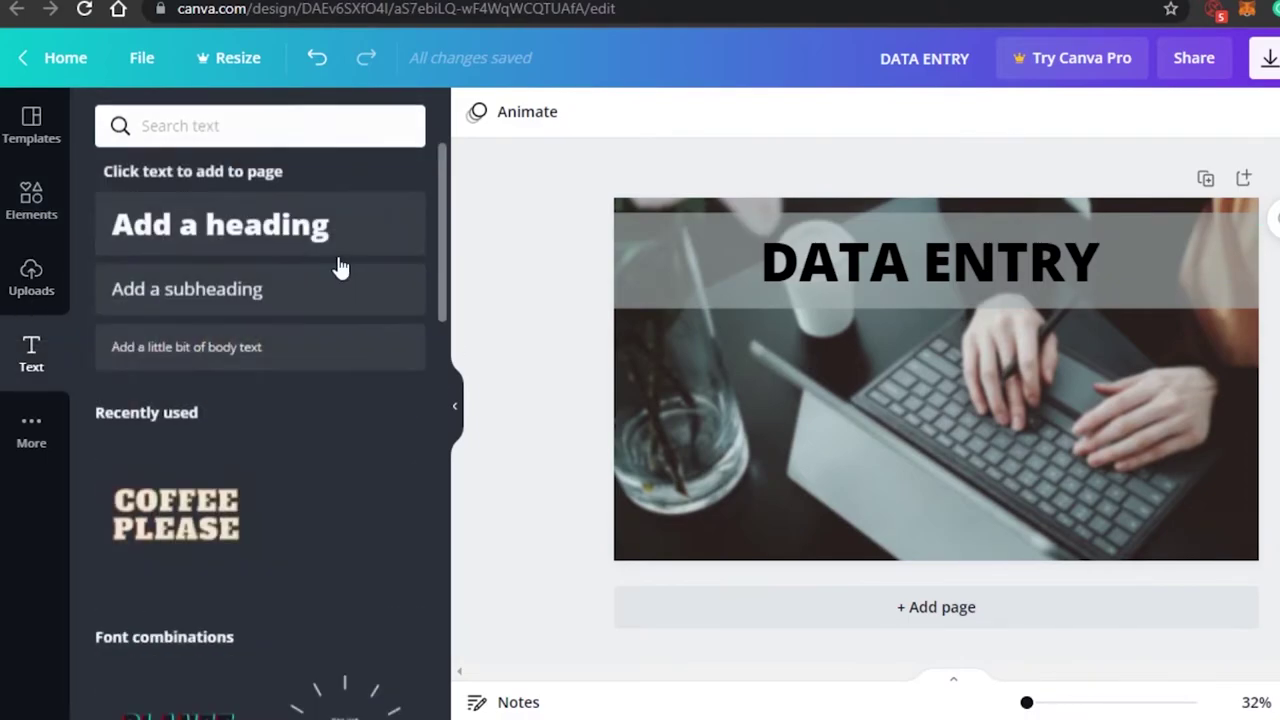
pyautogui.click(300, 230)
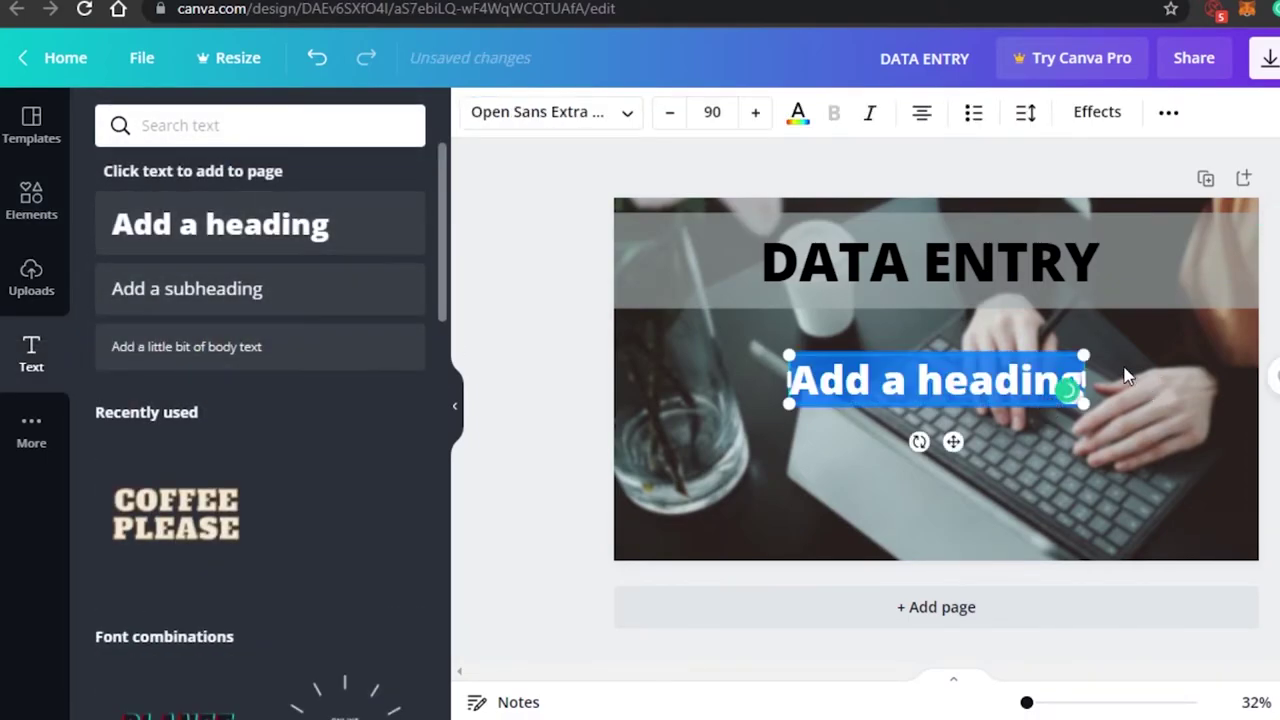
pyautogui.moveTo(1089, 369); pyautogui.dragTo(1222, 372)
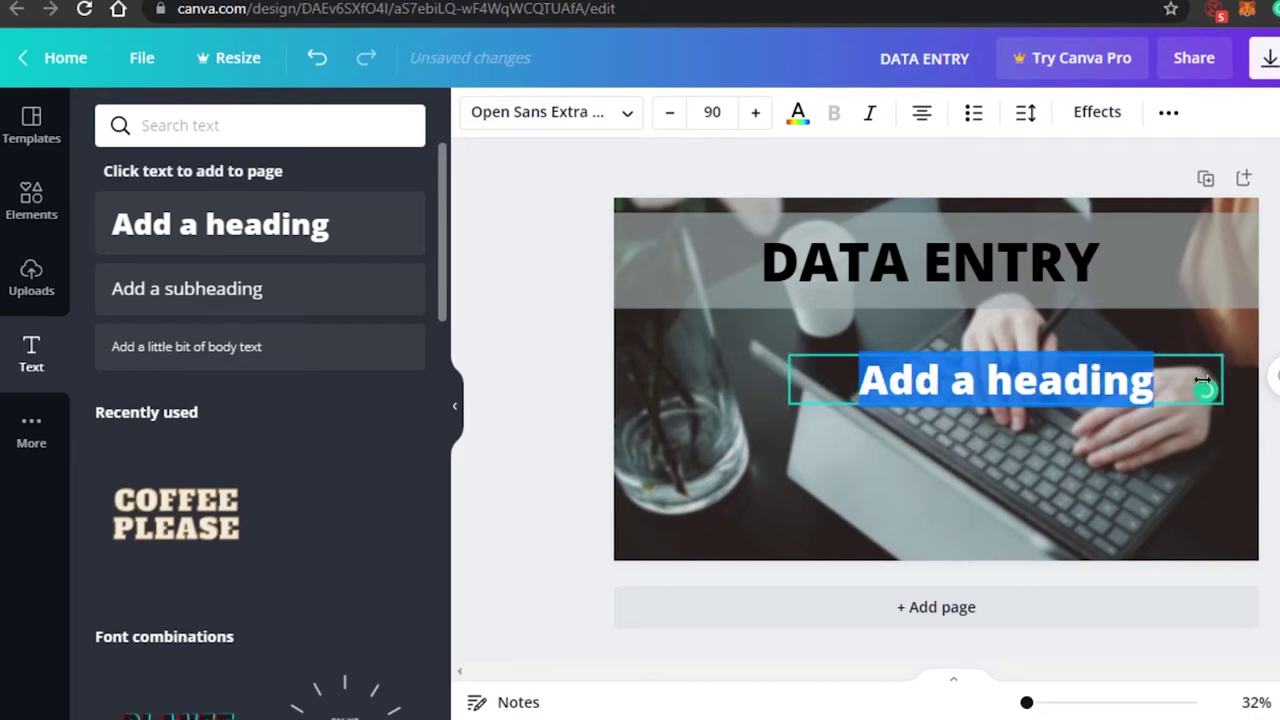
pyautogui.press('BackSpace')
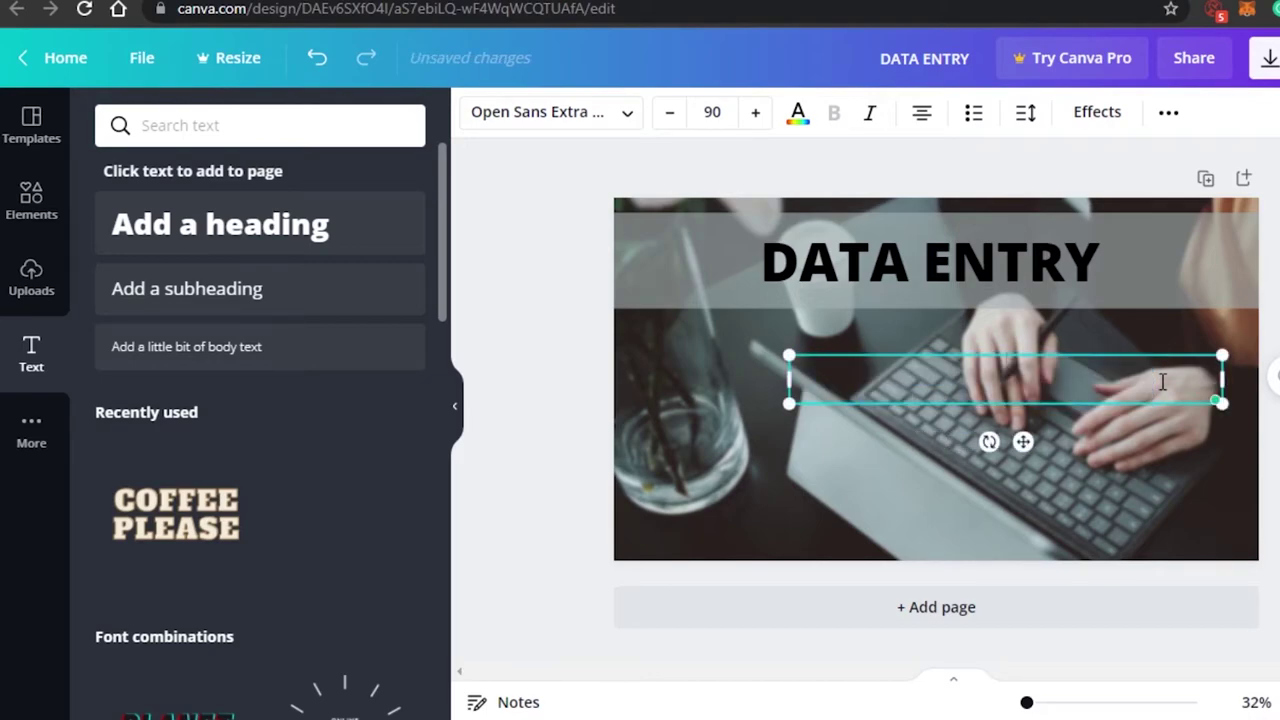
pyautogui.write('10$')
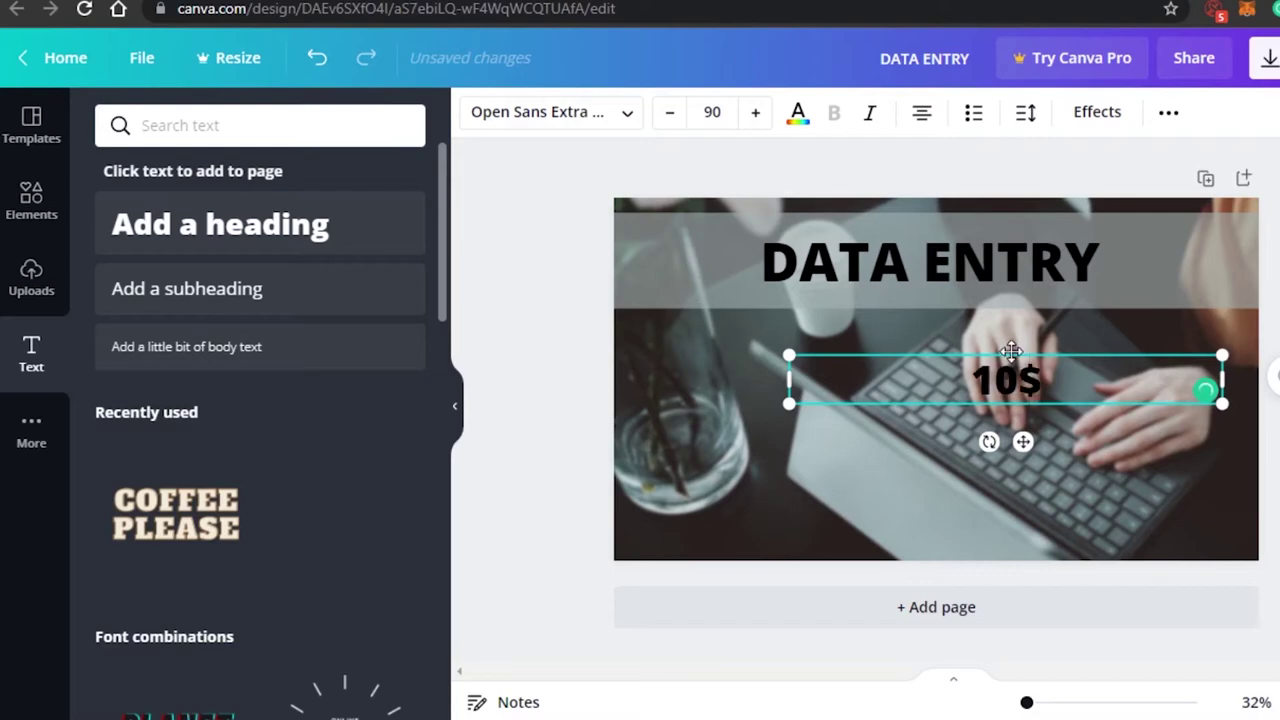
pyautogui.moveTo(1022, 357); pyautogui.dragTo(1197, 478)
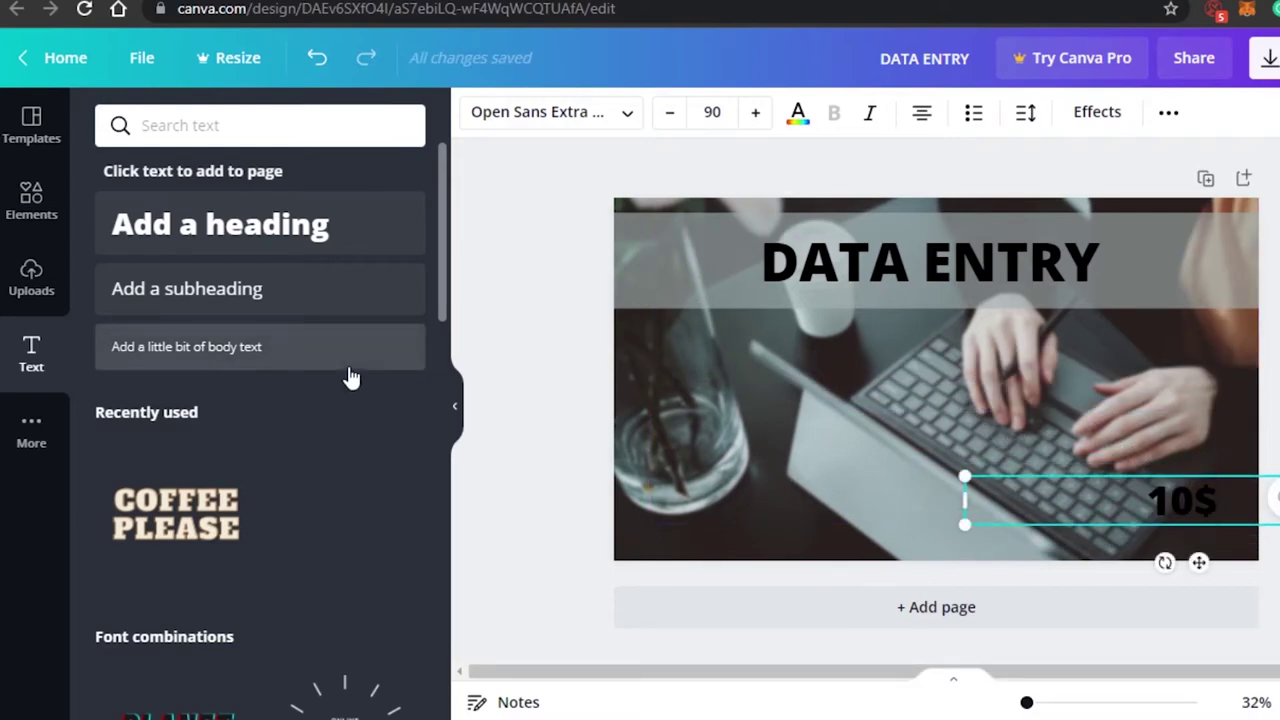
# - Add a small grey square from Elements near the 10$ price
pyautogui.click(31, 200)
pyautogui.moveTo(605, 457); pyautogui.dragTo(990, 423)
pyautogui.moveTo(1162, 323); pyautogui.dragTo(1077, 441)
# - Move the grey square behind the 10$ text as its backing box, leaving transparency unchanged
pyautogui.click(1020, 482)
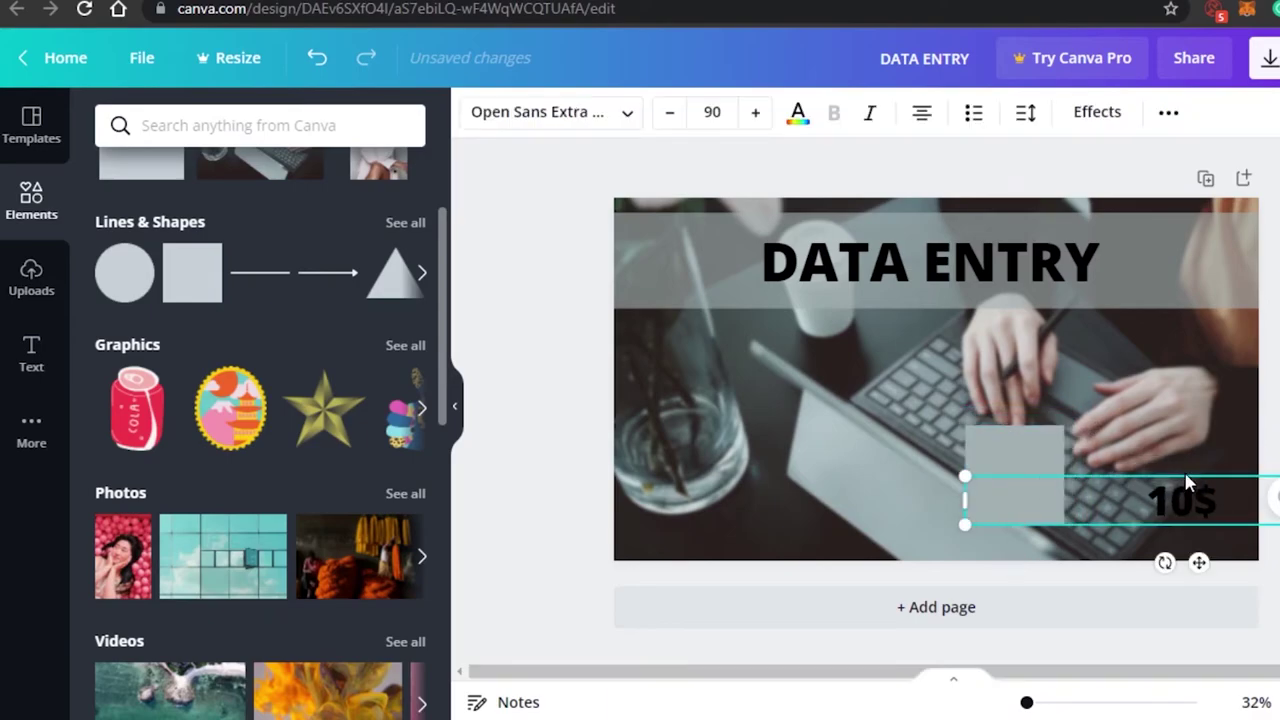
pyautogui.click(1020, 450)
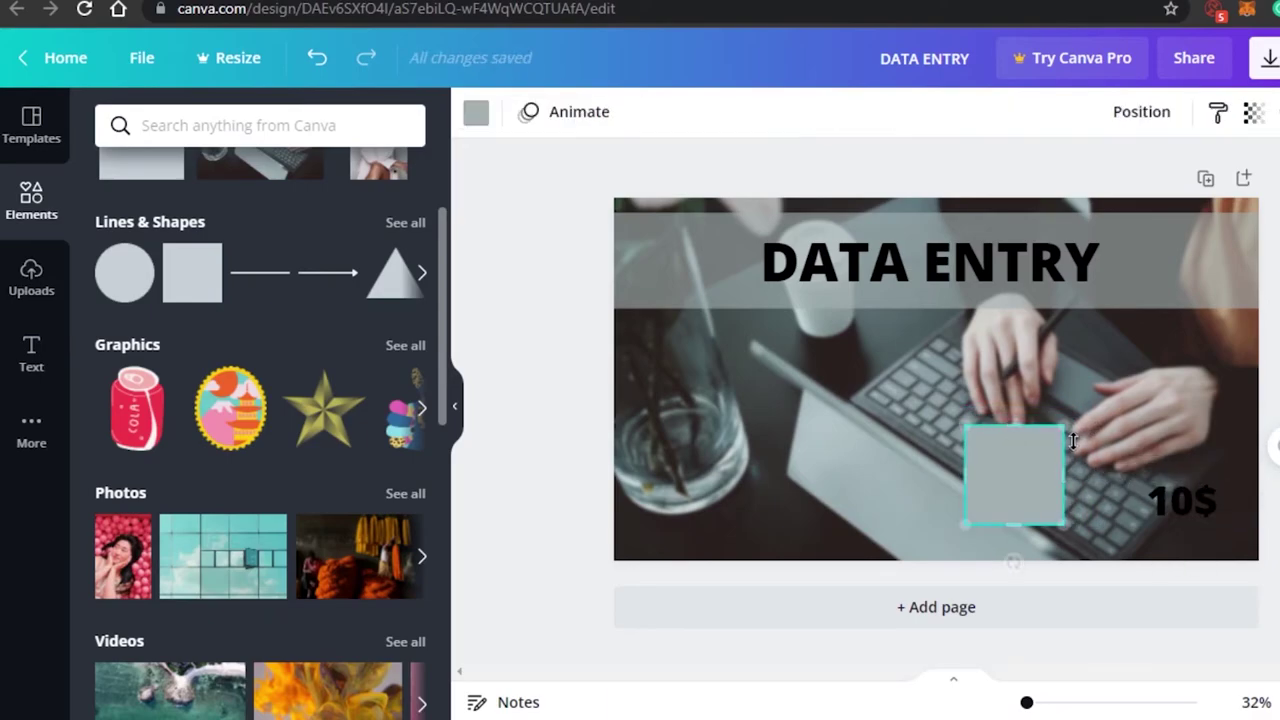
pyautogui.moveTo(1037, 470); pyautogui.dragTo(1208, 483)
pyautogui.press('Escape')
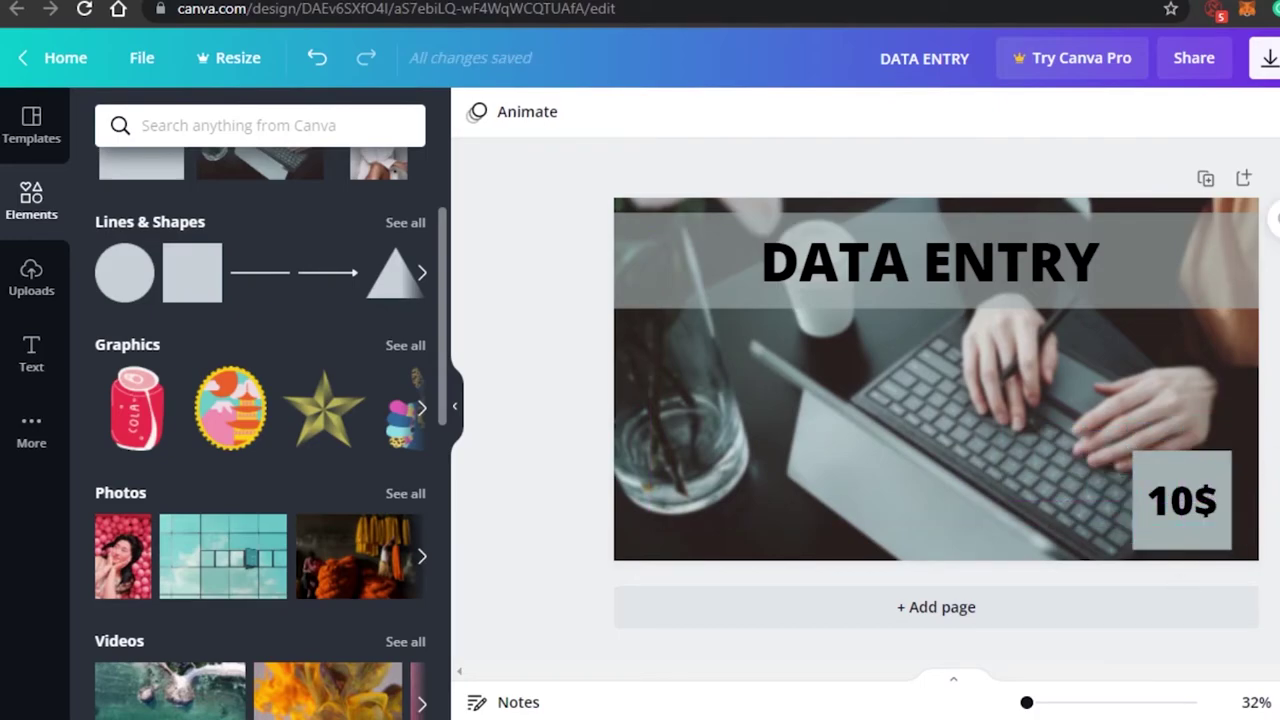
pyautogui.click(1173, 467)
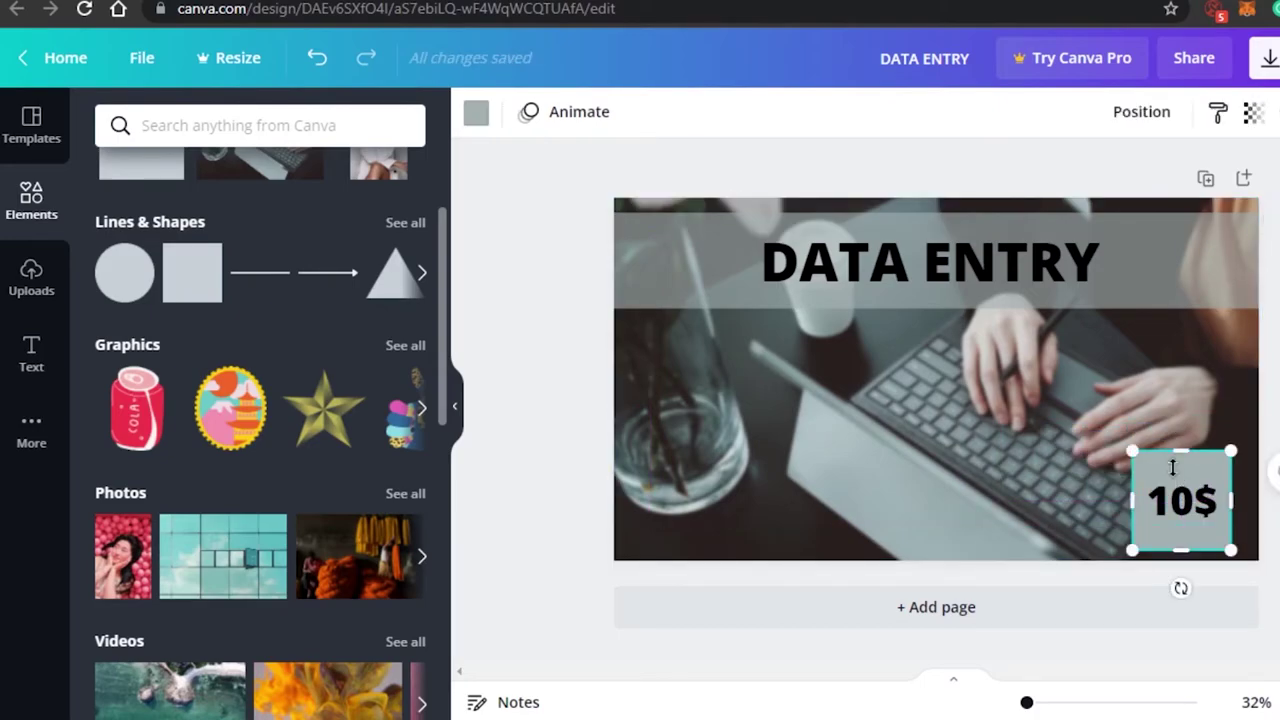
pyautogui.click(1253, 113)
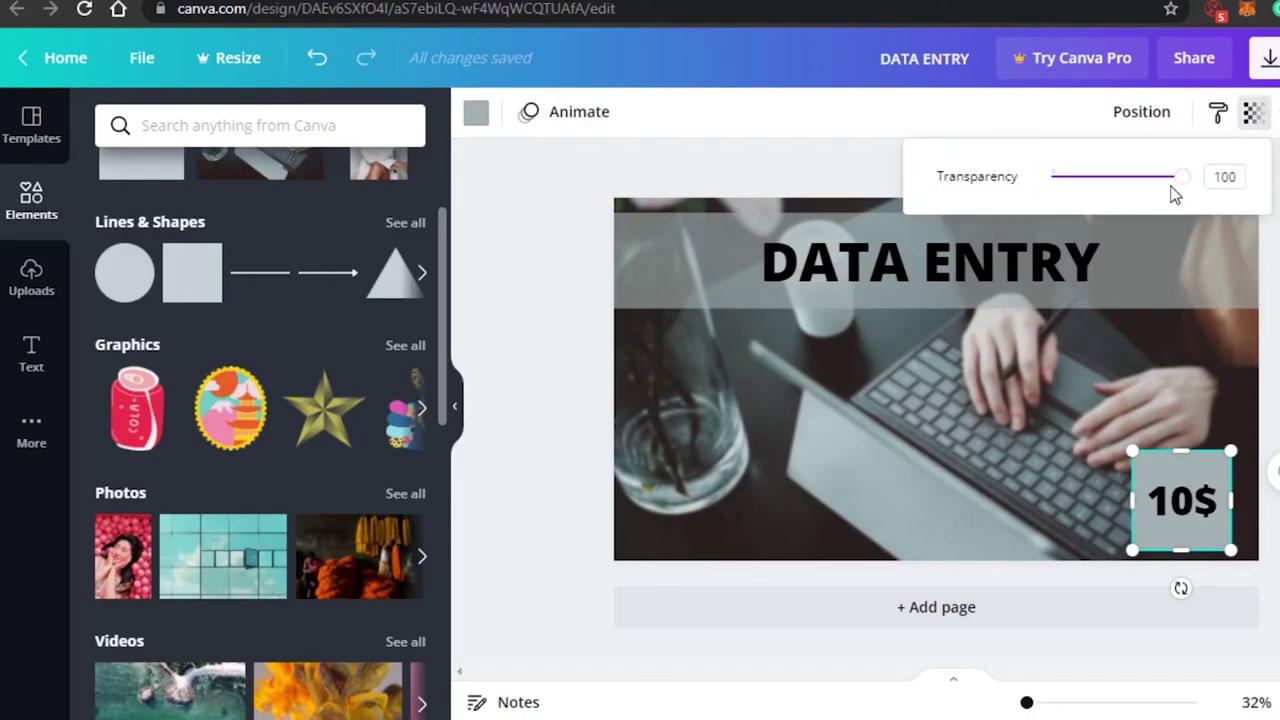
pyautogui.press('Escape')
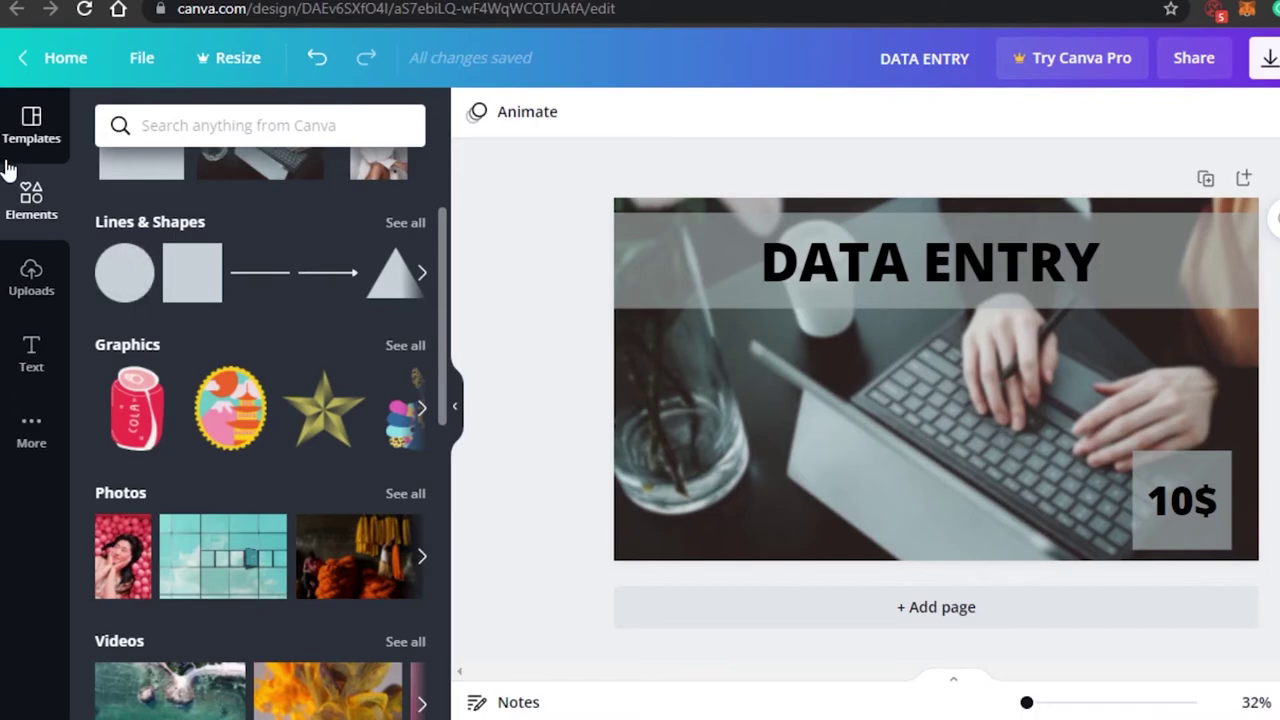
# - Add an enlarged 'TYPING' subheading on the photo below the banner
pyautogui.click(31, 355)
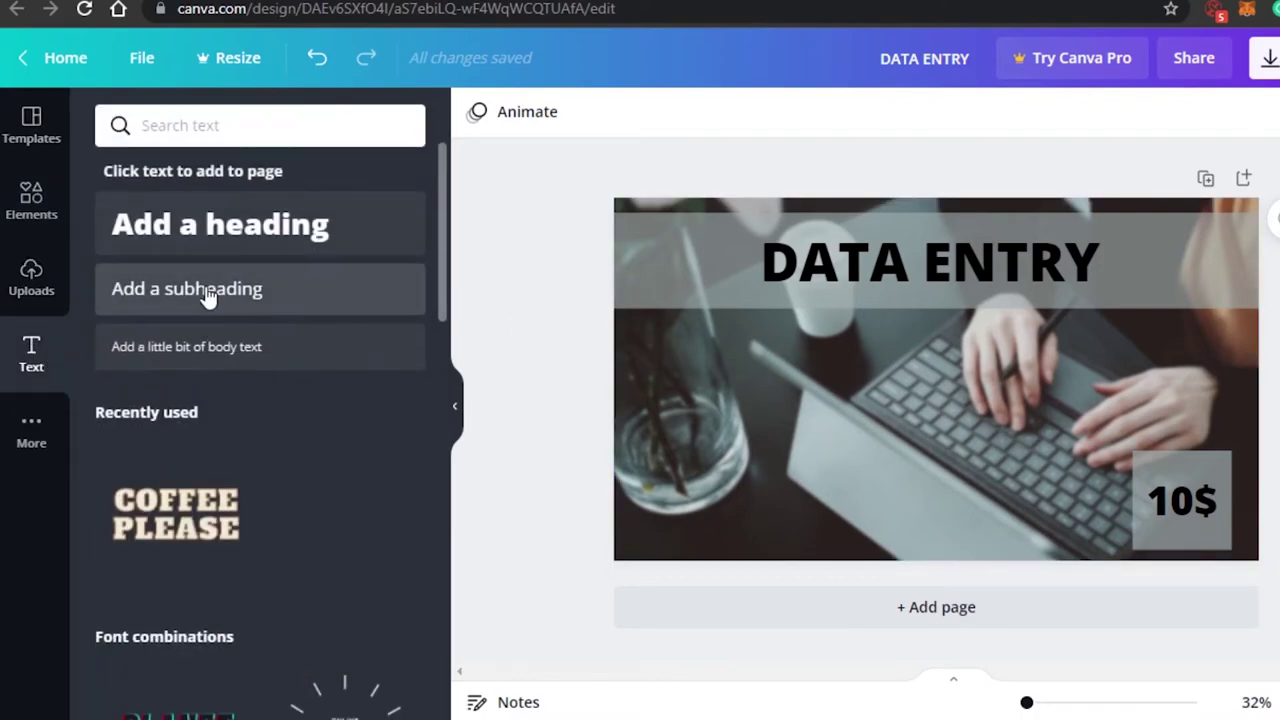
pyautogui.click(209, 294)
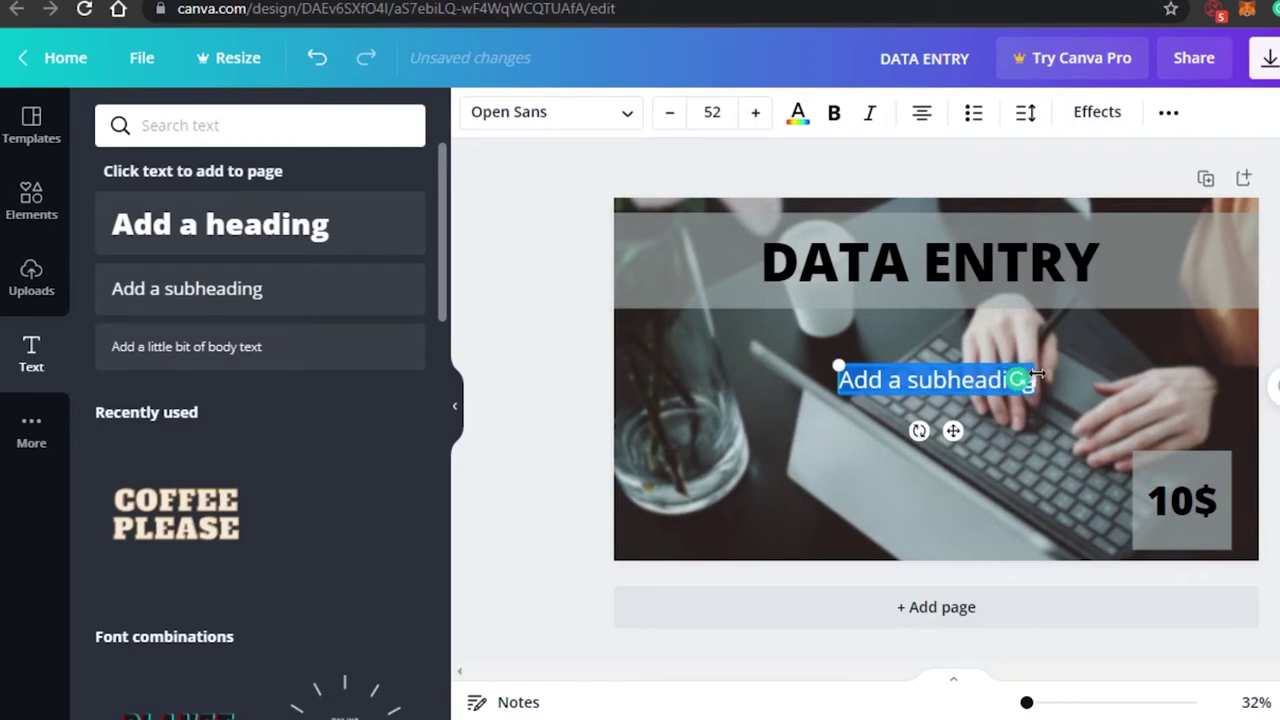
pyautogui.moveTo(1101, 379); pyautogui.dragTo(1194, 380)
pyautogui.write('TYPING')
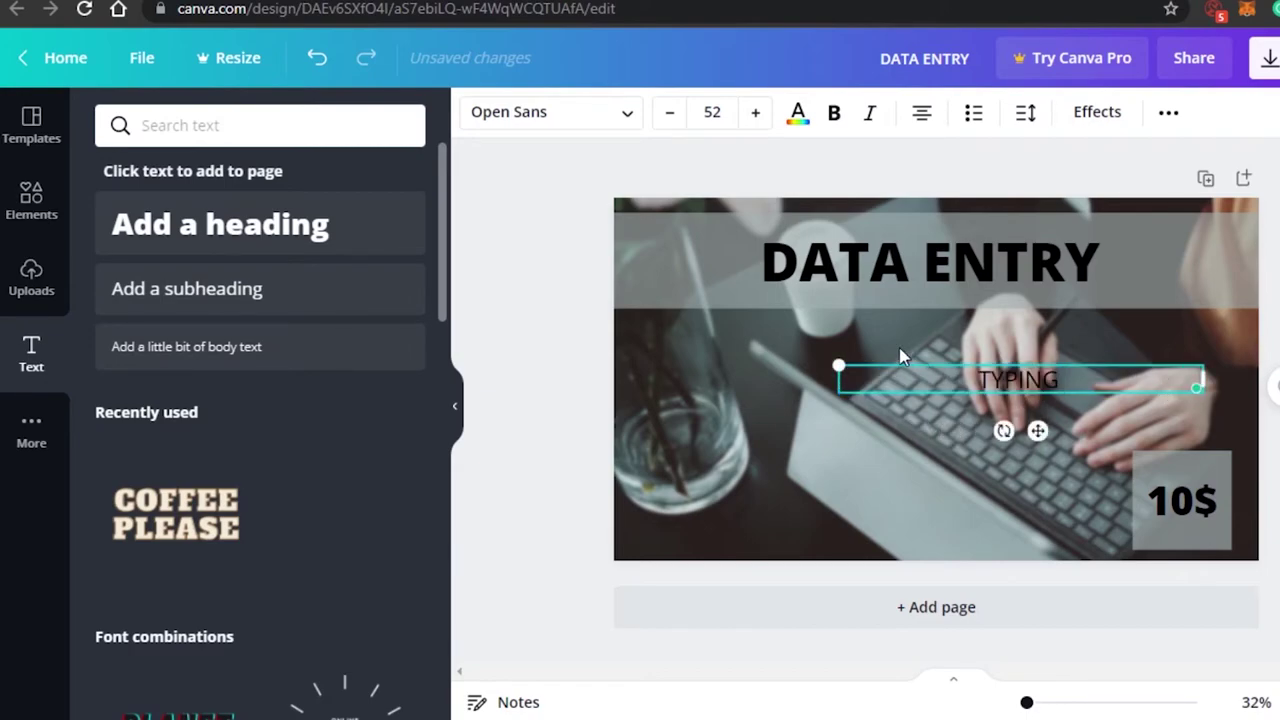
pyautogui.moveTo(838, 366); pyautogui.dragTo(703, 355)
pyautogui.moveTo(970, 344); pyautogui.dragTo(969, 338)
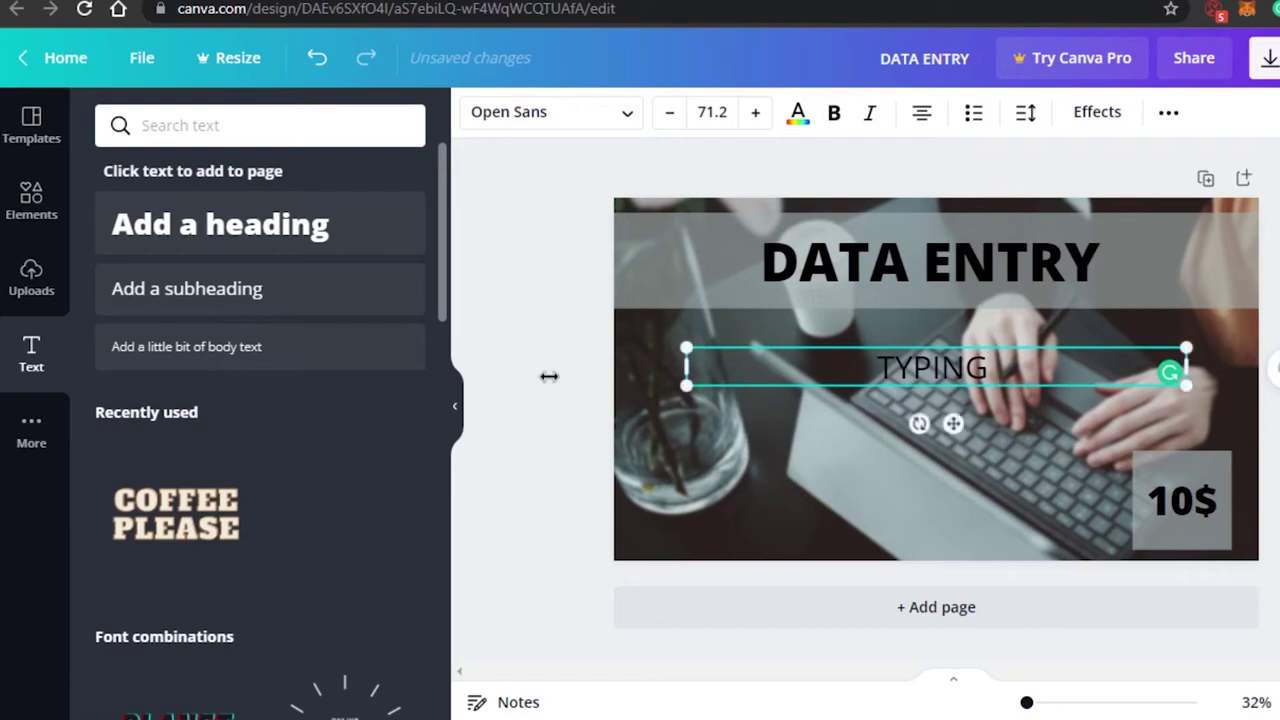
# - Add a second subheading, 'PDF TO WORD', enlarged and centred under TYPING
pyautogui.click(266, 290)
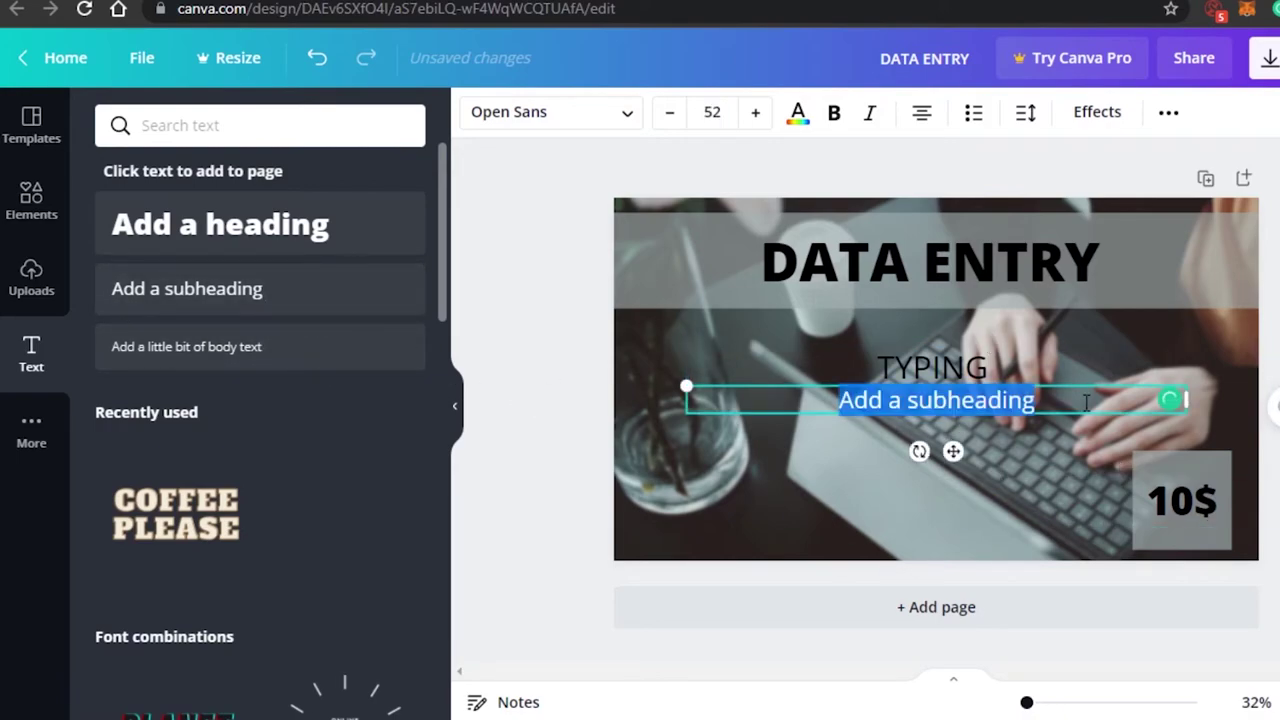
pyautogui.press('BackSpace')
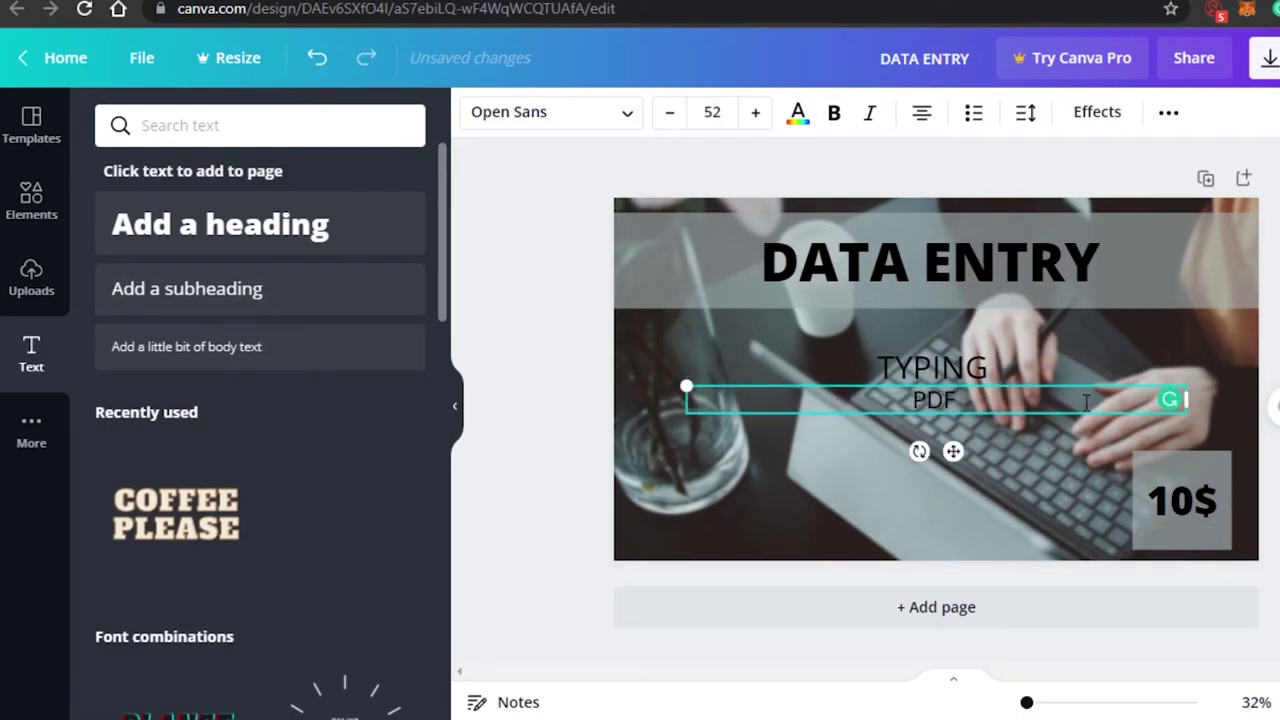
pyautogui.moveTo(684, 386); pyautogui.dragTo(620, 382)
pyautogui.moveTo(850, 383)
pyautogui.mouseDown()
pyautogui.moveTo(837, 389)
pyautogui.moveTo(855, 392)
pyautogui.mouseUp()
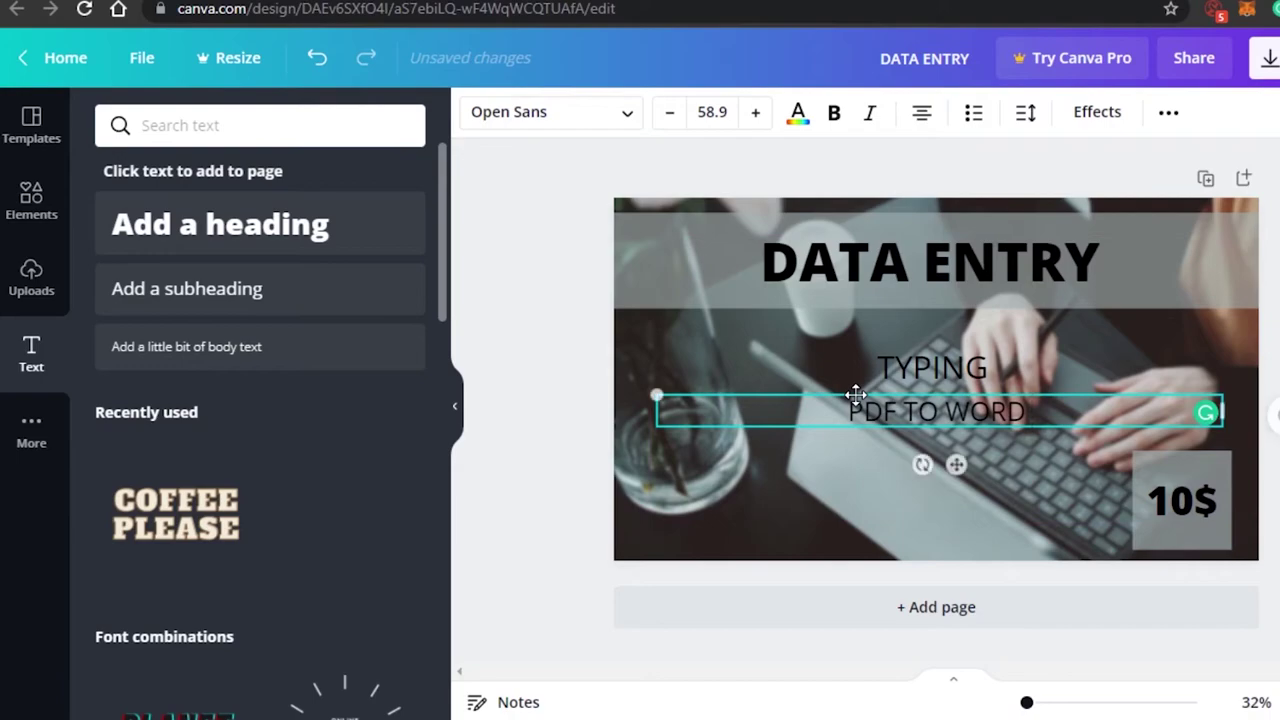
pyautogui.press('Escape')
# - Make TYPING and PDF TO WORD bold, resizing and centring PDF TO WORD to match
pyautogui.click(898, 368)
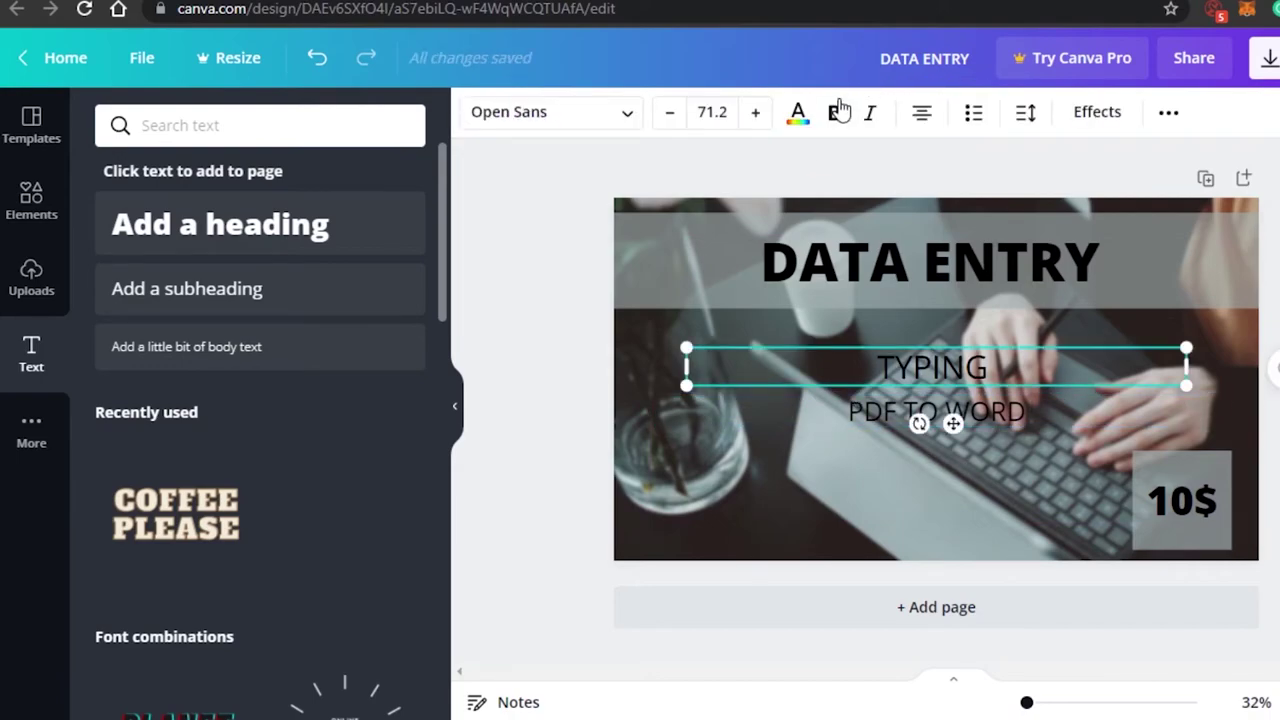
pyautogui.click(838, 112)
pyautogui.click(866, 408)
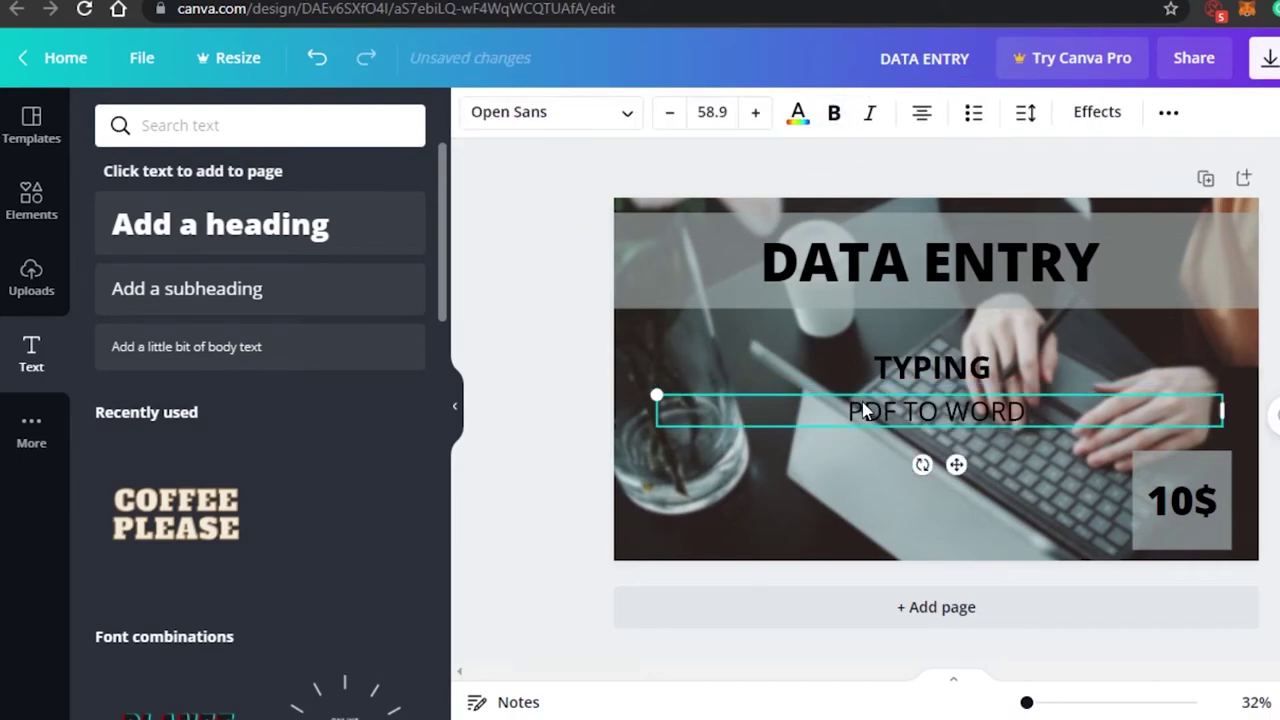
pyautogui.press('Escape')
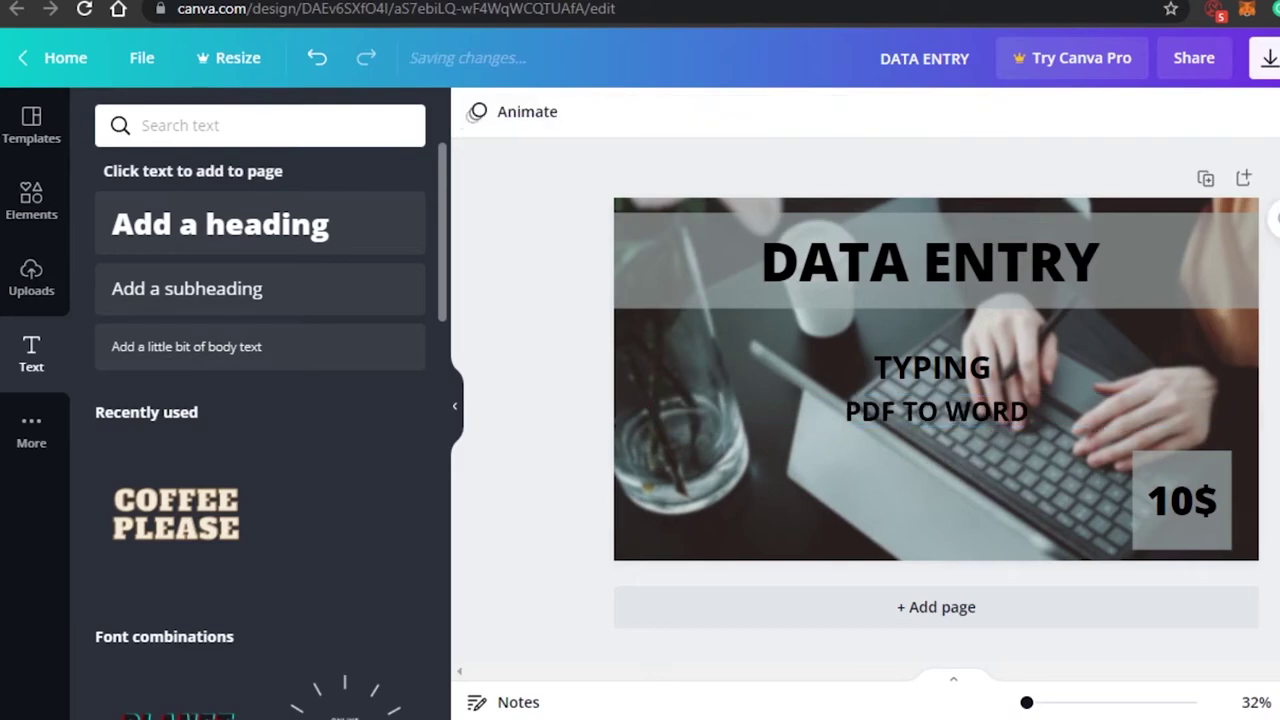
pyautogui.click(942, 413)
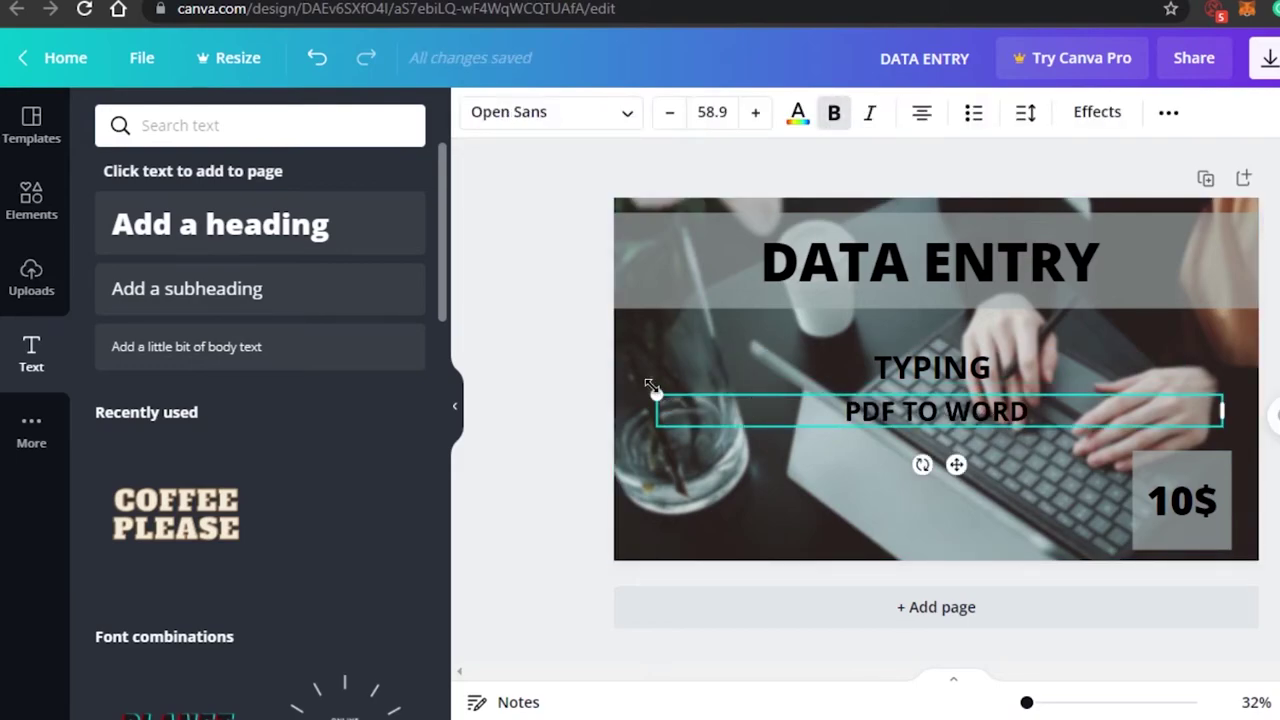
pyautogui.moveTo(655, 392); pyautogui.dragTo(560, 389)
pyautogui.moveTo(856, 410); pyautogui.dragTo(901, 408)
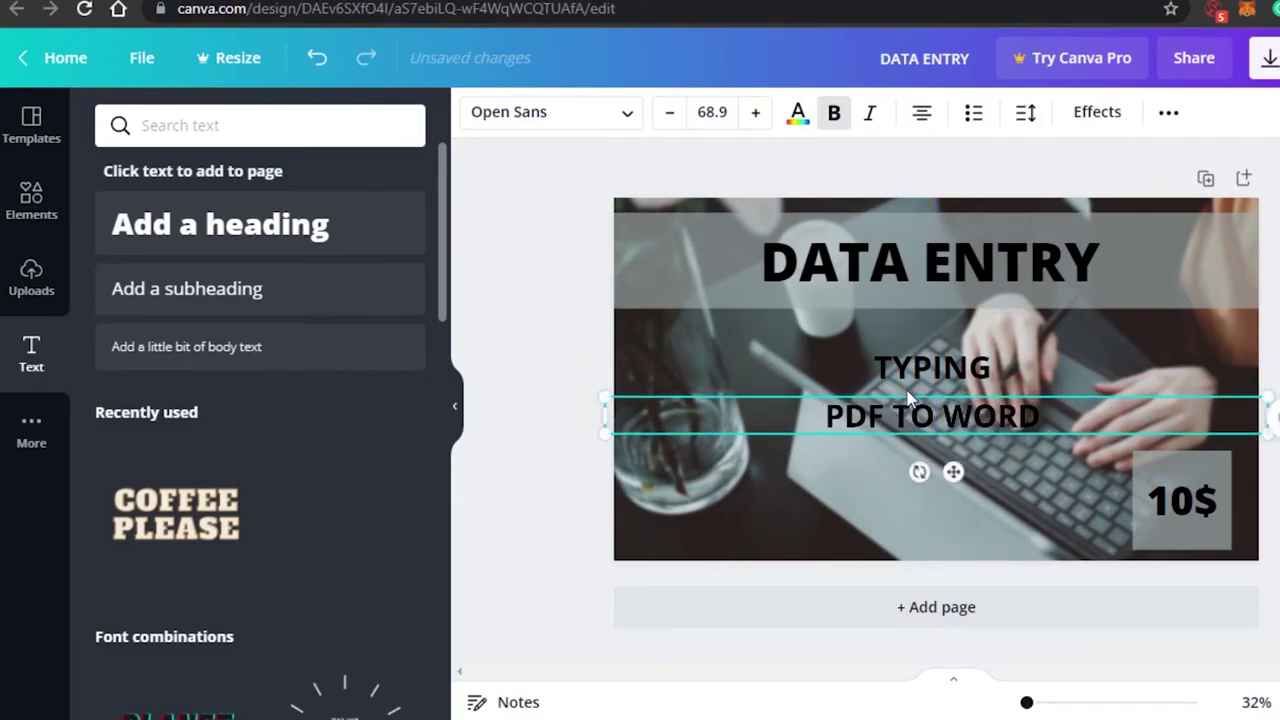
pyautogui.click(700, 339)
pyautogui.click(31, 200)
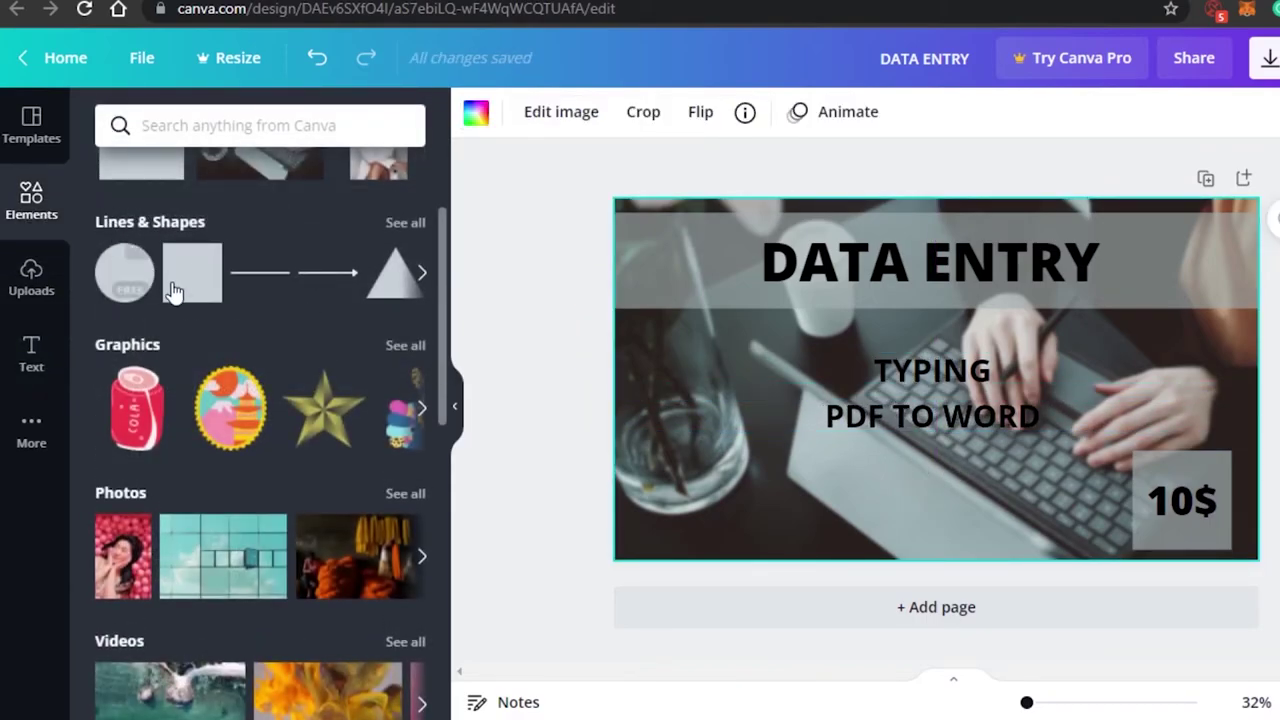
# - Turn a square into a brown bar behind TYPING and centre TYPING and PDF TO WORD on it
pyautogui.click(186, 283)
pyautogui.moveTo(883, 334); pyautogui.dragTo(803, 351)
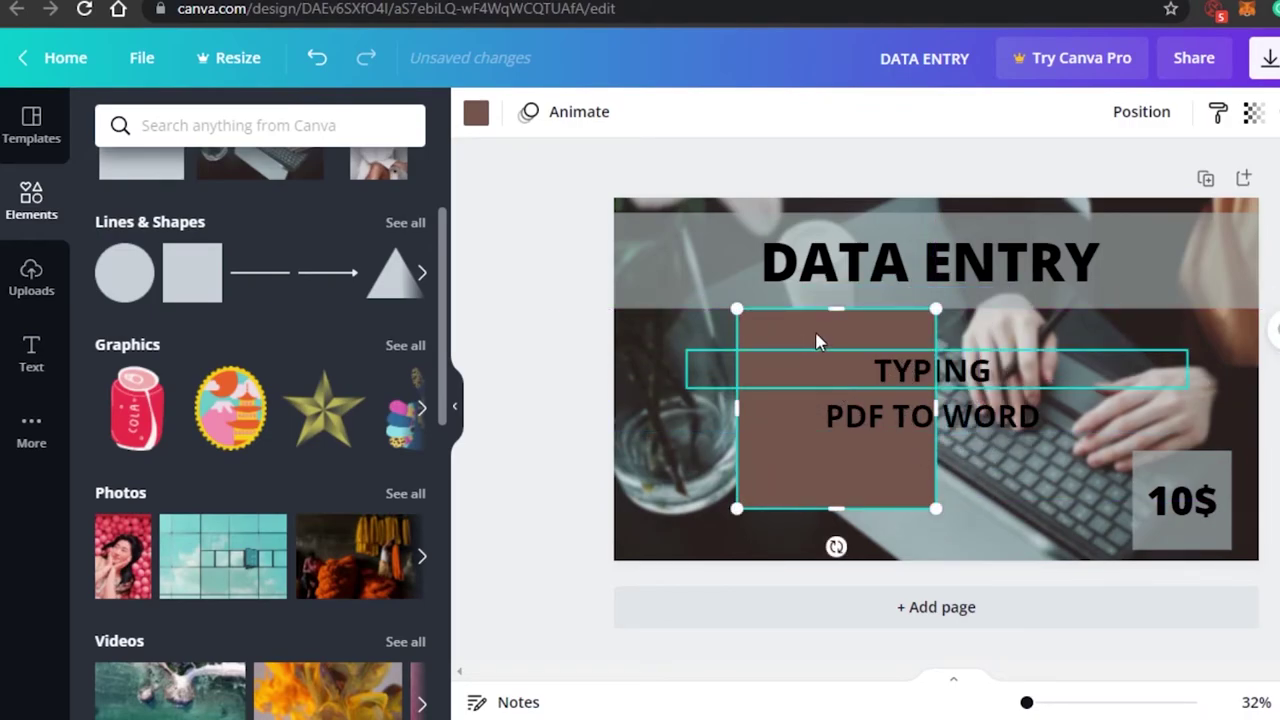
pyautogui.moveTo(800, 312); pyautogui.dragTo(597, 479)
pyautogui.moveTo(797, 490); pyautogui.dragTo(780, 370)
pyautogui.click(897, 368)
pyautogui.moveTo(897, 368); pyautogui.dragTo(780, 372)
pyautogui.click(1040, 351)
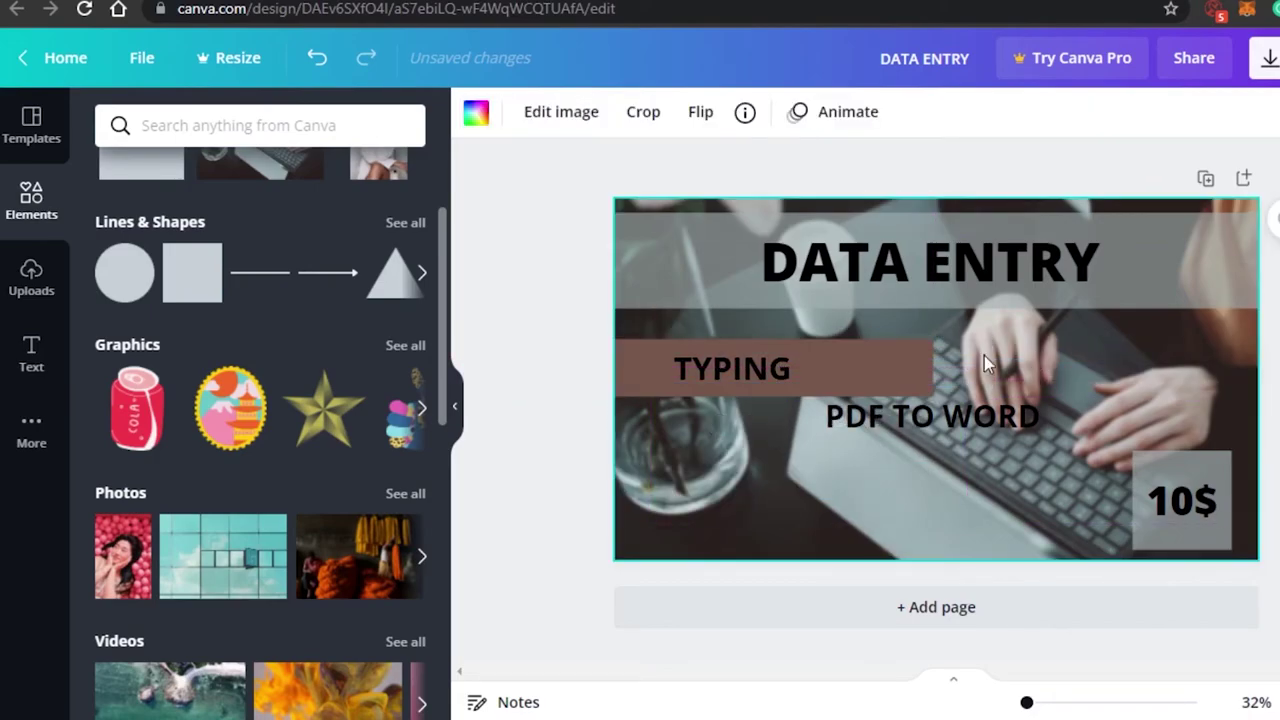
pyautogui.click(897, 358)
pyautogui.click(897, 342)
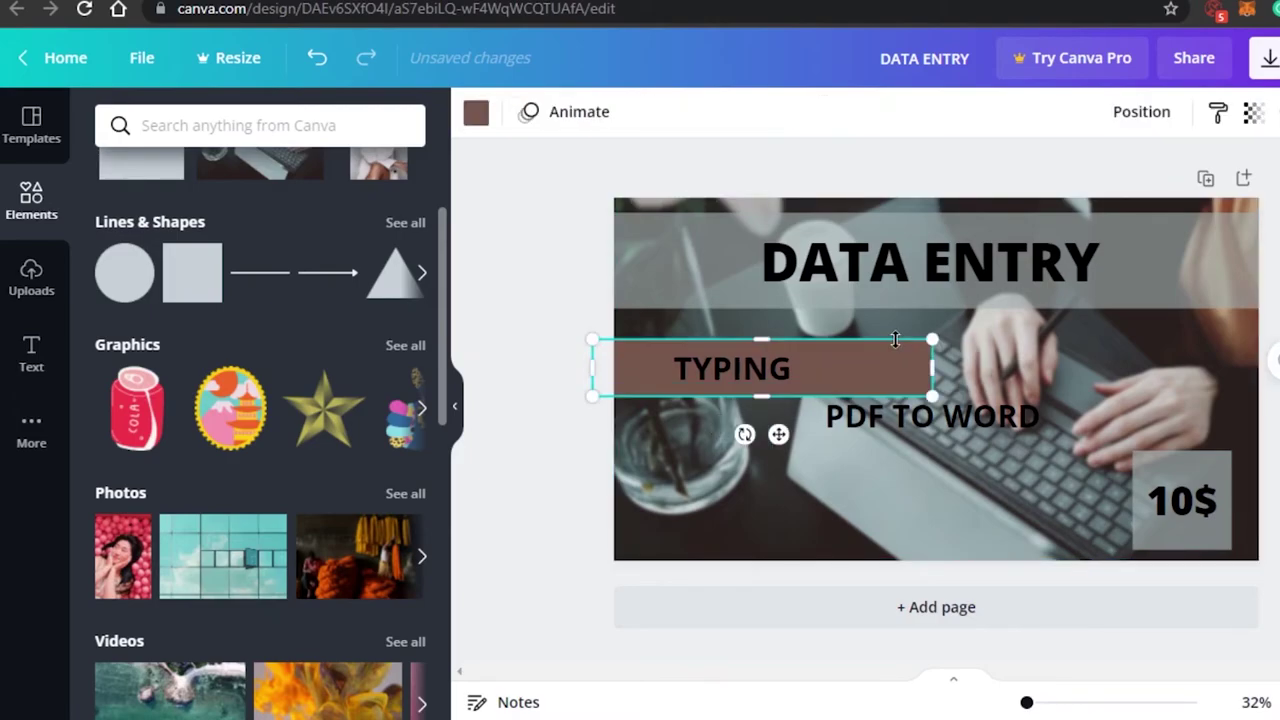
pyautogui.click(871, 371)
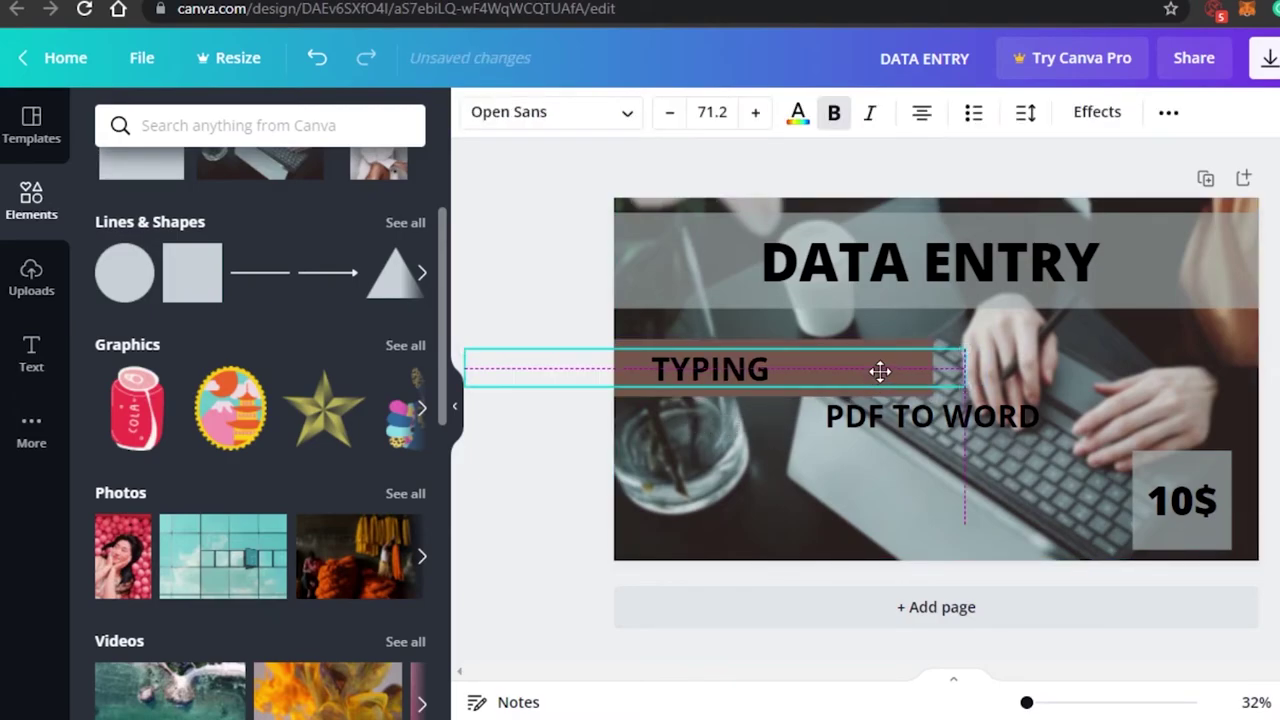
pyautogui.moveTo(880, 371); pyautogui.dragTo(1011, 366)
pyautogui.moveTo(990, 422); pyautogui.dragTo(812, 440)
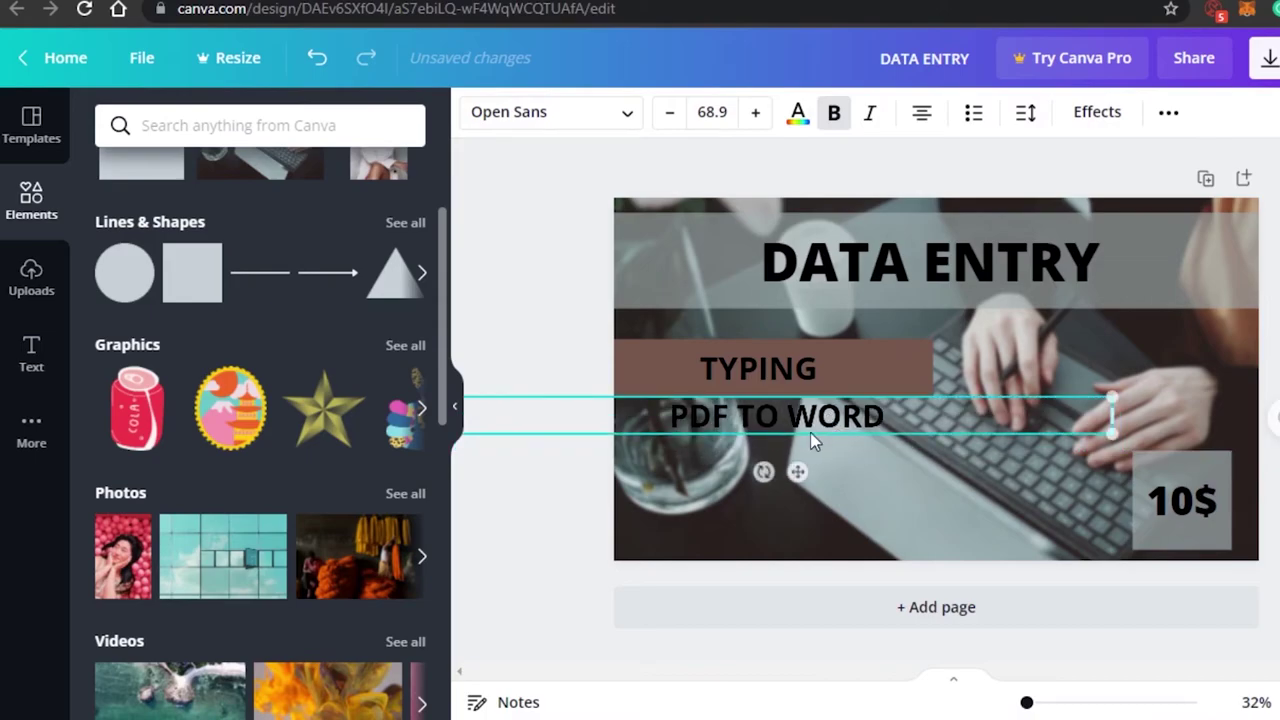
# - Add a second square and stretch it into a matching bar behind PDF TO WORD
pyautogui.click(198, 265)
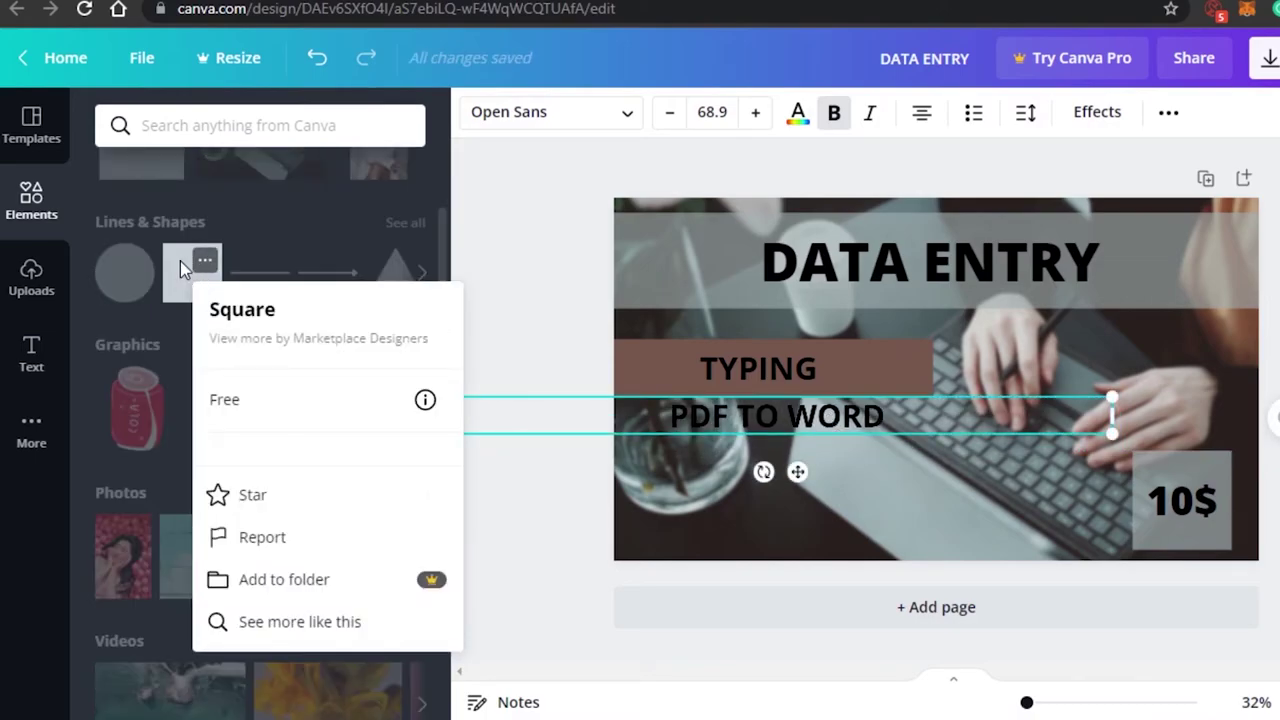
pyautogui.click(179, 261)
pyautogui.click(179, 272)
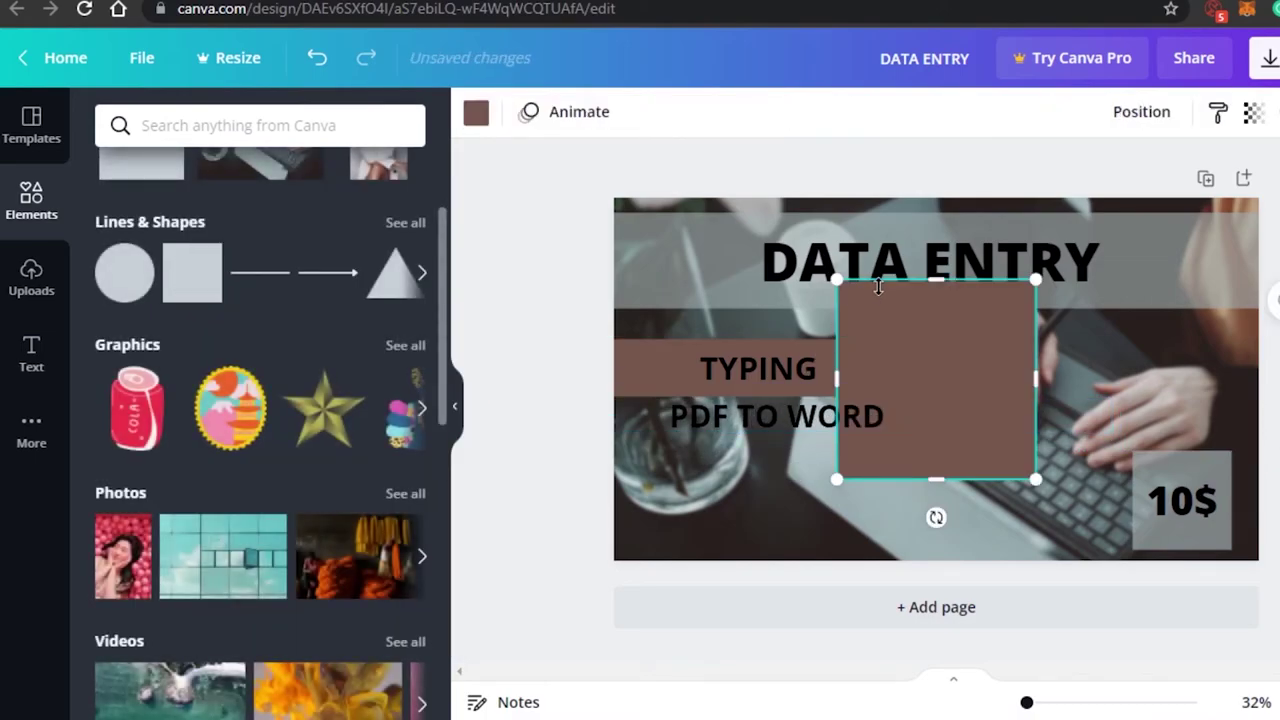
pyautogui.moveTo(931, 281); pyautogui.dragTo(676, 338)
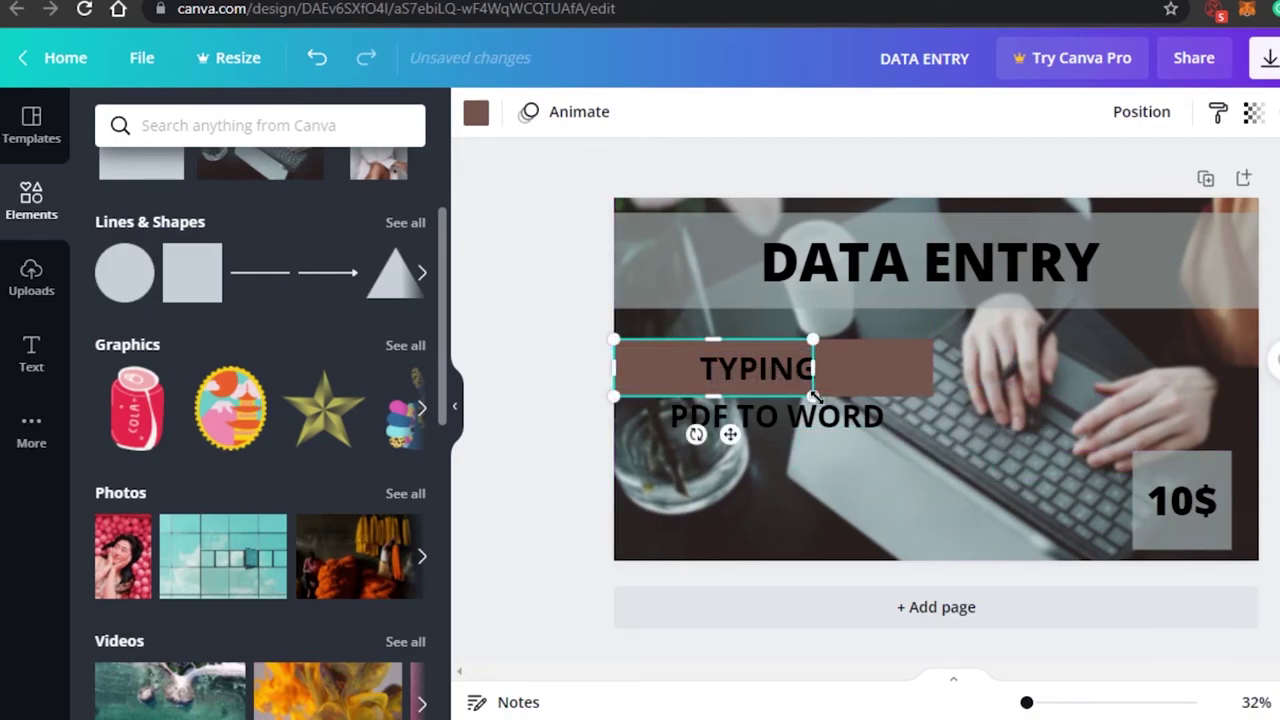
pyautogui.moveTo(815, 397); pyautogui.dragTo(914, 372)
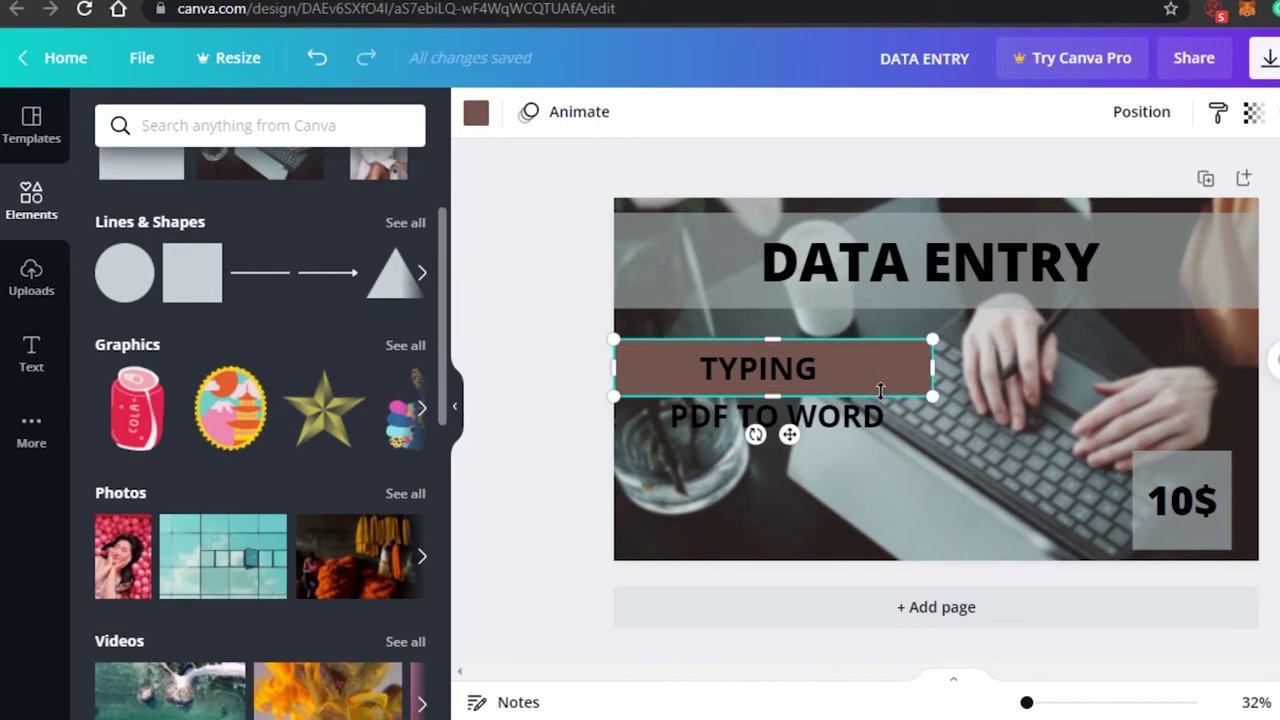
pyautogui.click(950, 371)
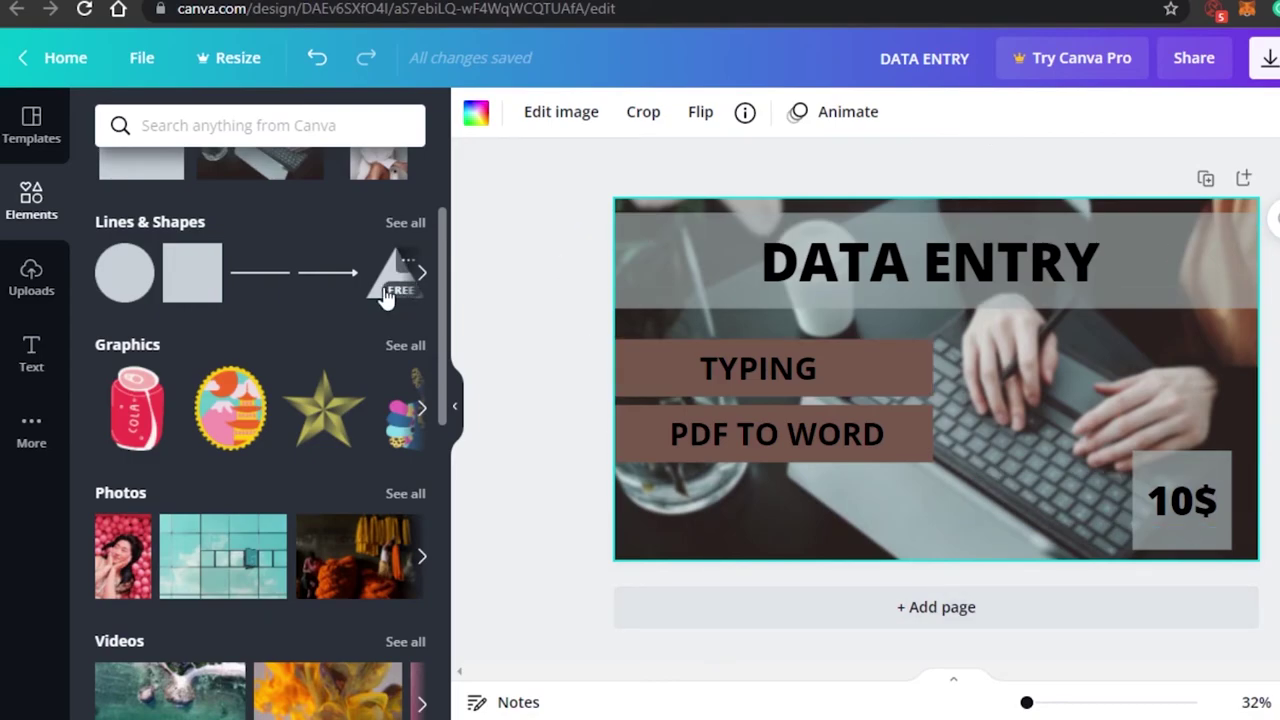
pyautogui.moveTo(445, 258); pyautogui.dragTo(436, 578)
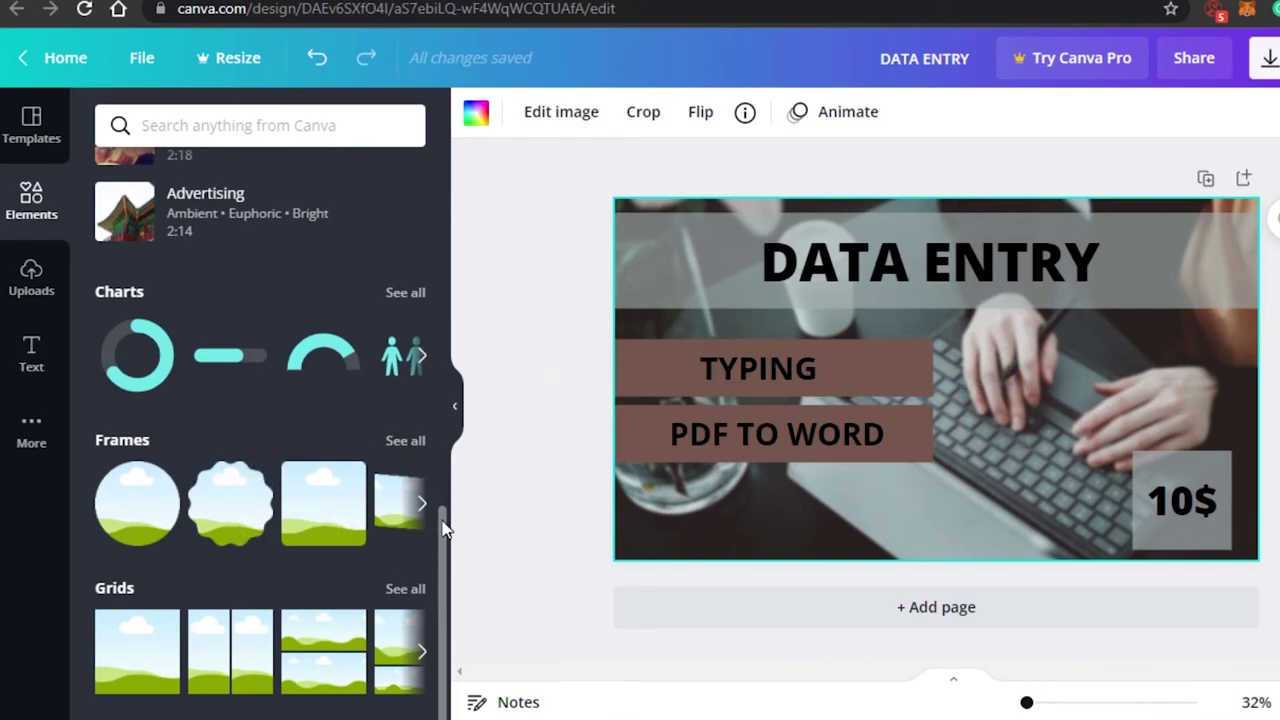
pyautogui.moveTo(445, 530); pyautogui.dragTo(446, 186)
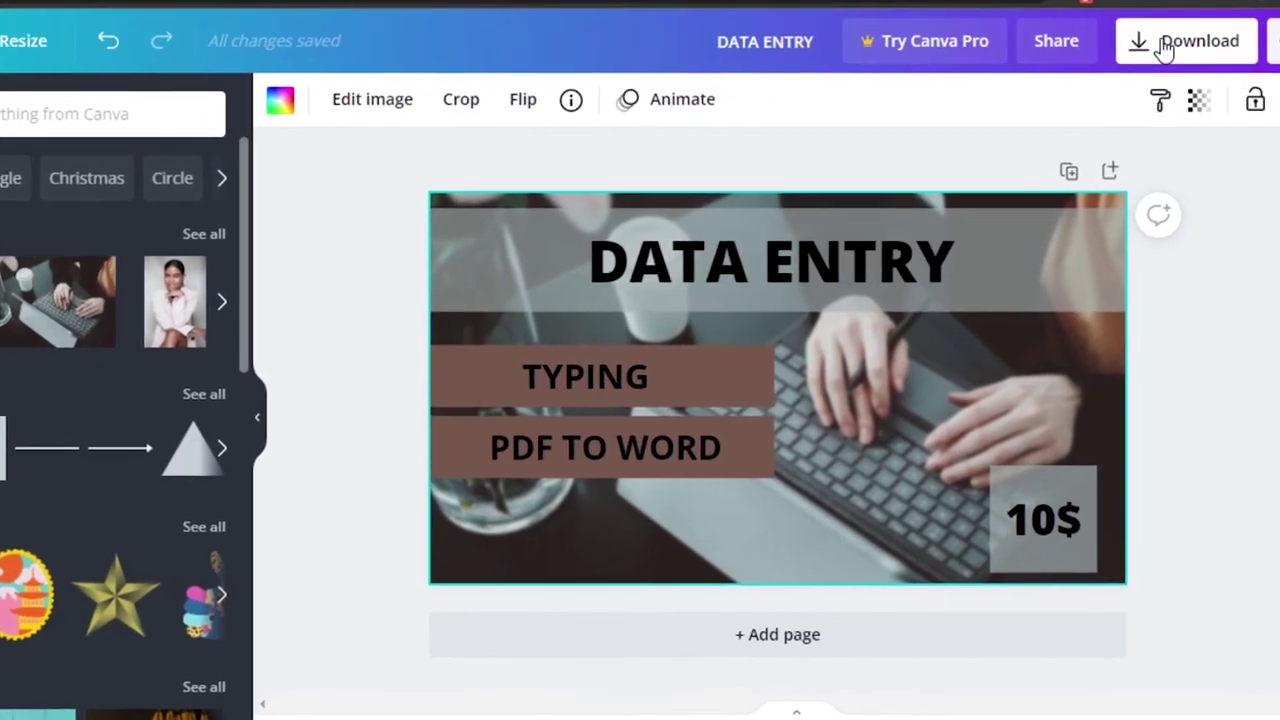
# - Download the design as a 1920 × 1080 PNG and close the 'Design downloaded!' popup
pyautogui.click(1262, 60)
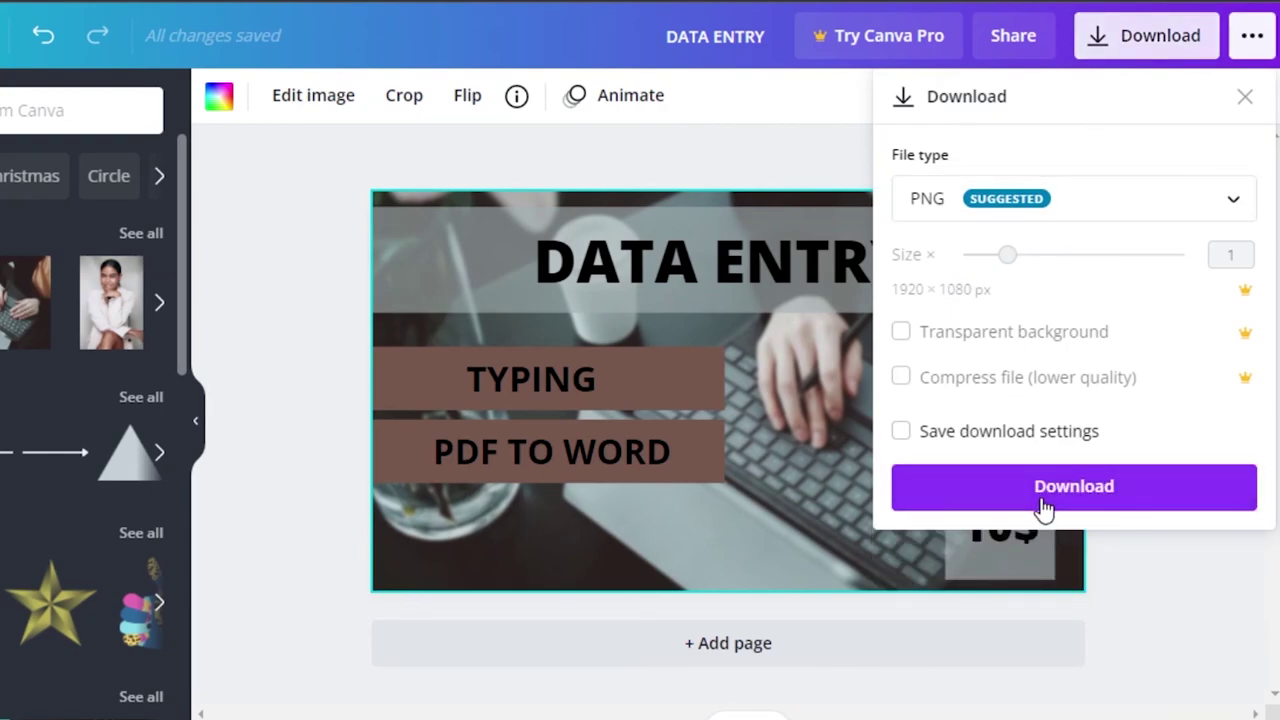
pyautogui.click(1078, 490)
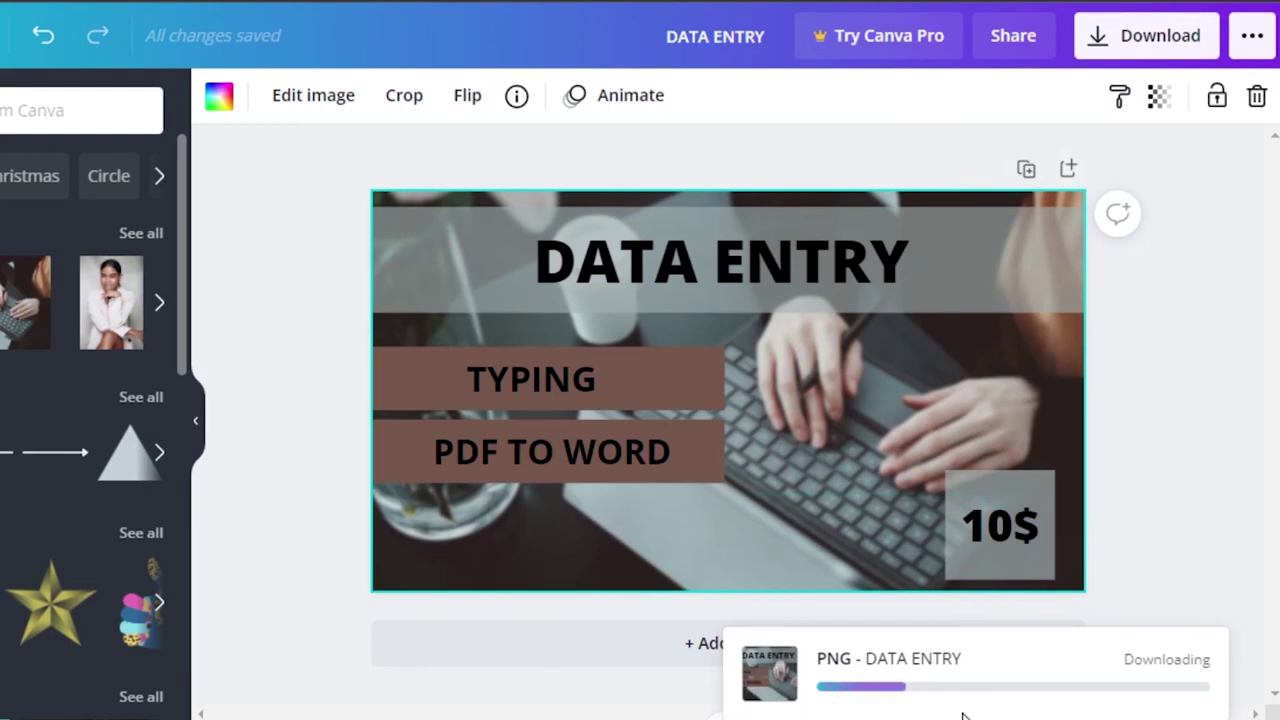
pyautogui.moveTo(877, 688)
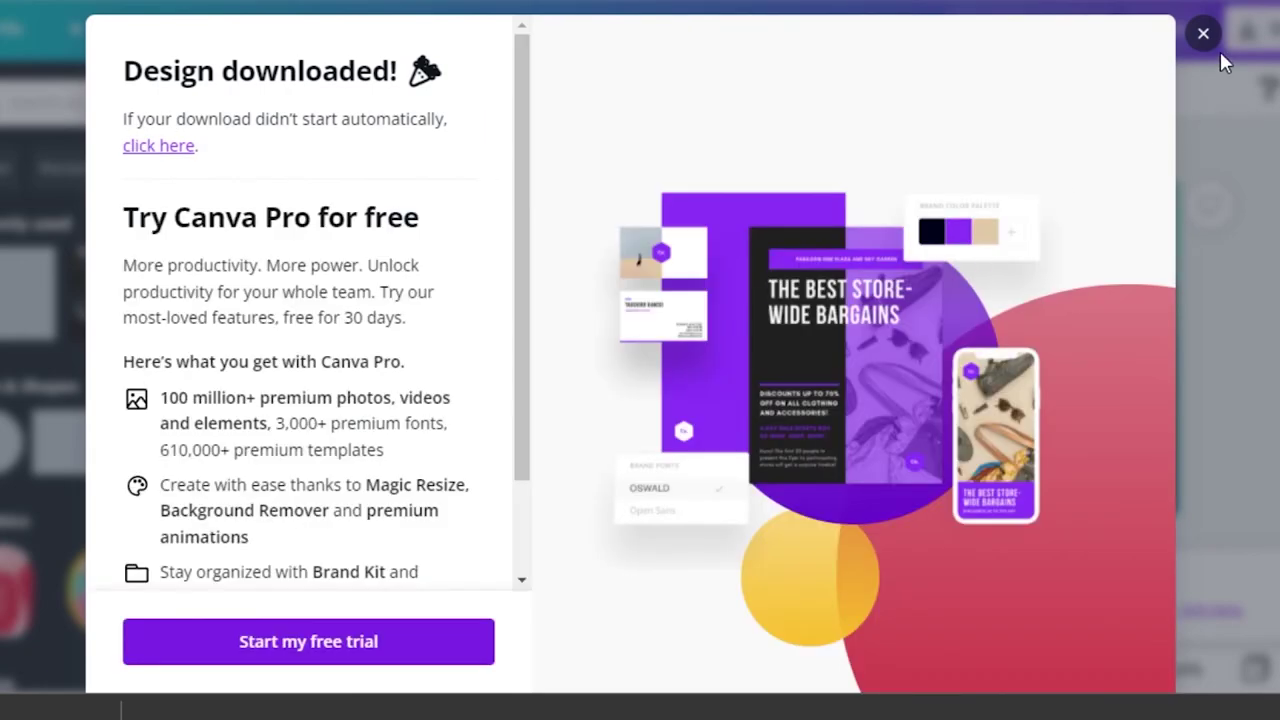
pyautogui.click(1204, 36)
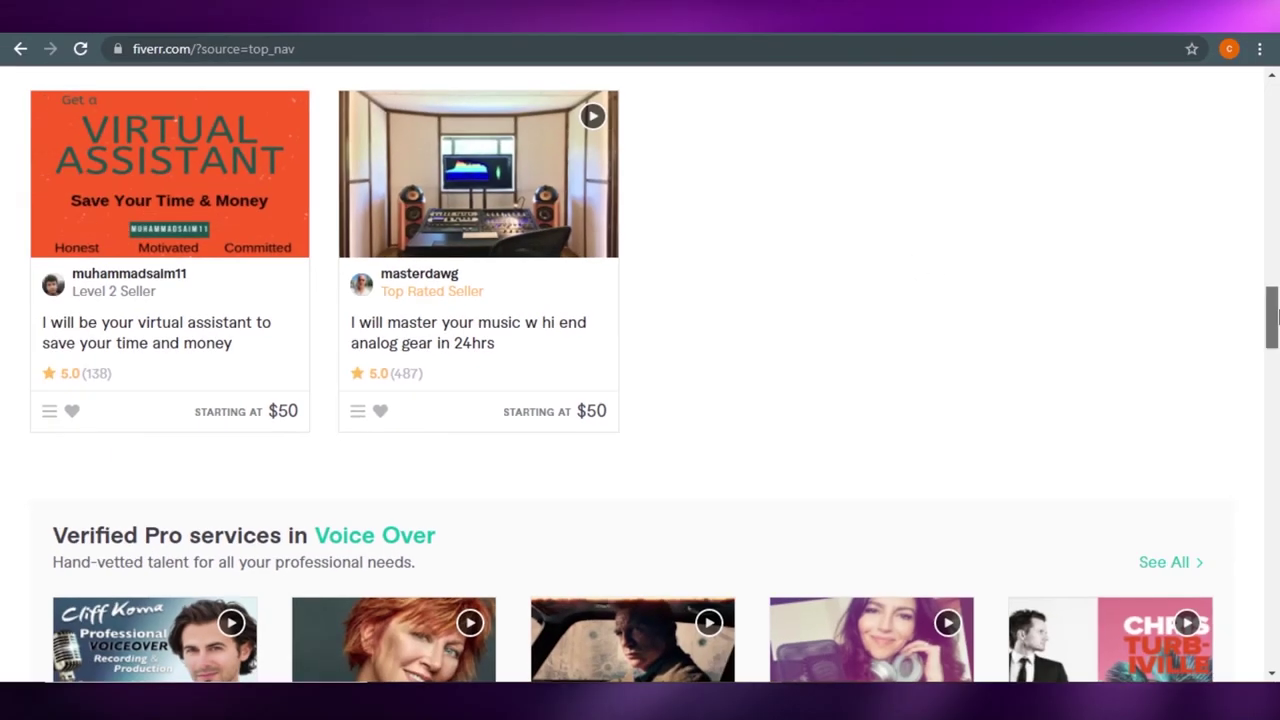
# - Scroll the Fiverr home page through Continue browsing and the Virtual Assistant gig listings
pyautogui.moveTo(1272, 300); pyautogui.dragTo(1274, 205)
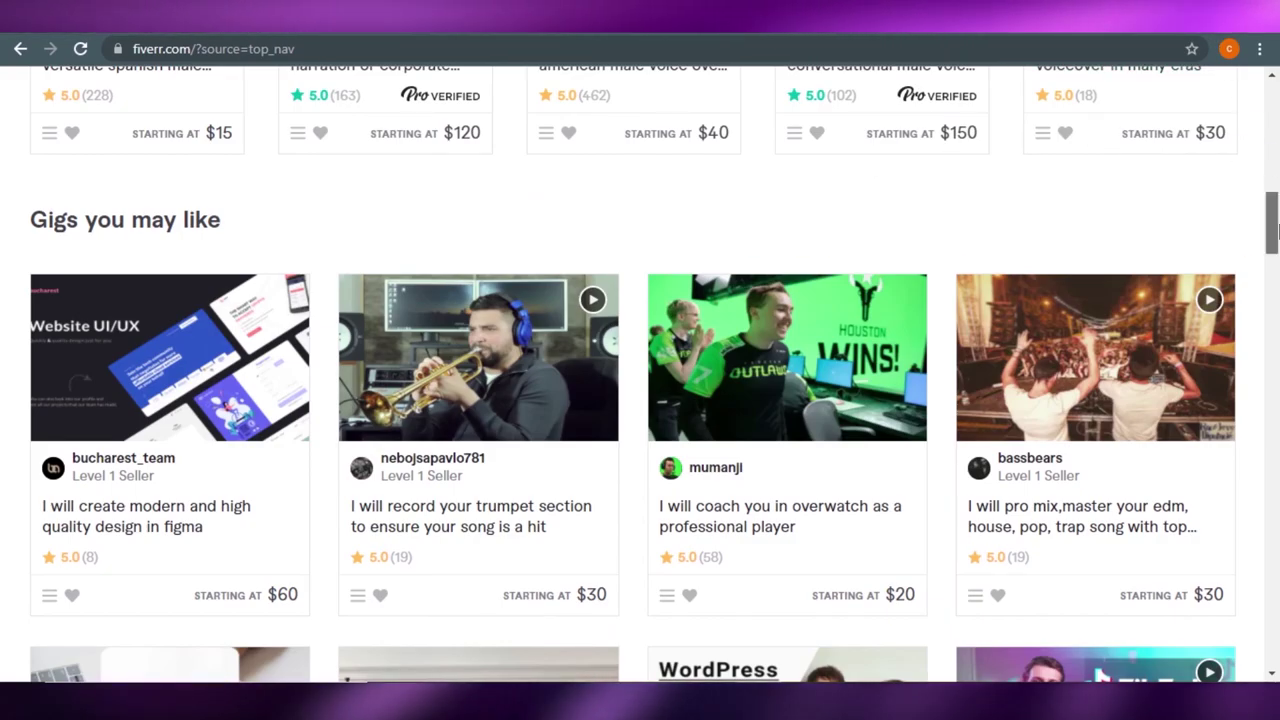
pyautogui.moveTo(1272, 220); pyautogui.dragTo(1272, 105)
pyautogui.scroll(-3, 1037, 654)
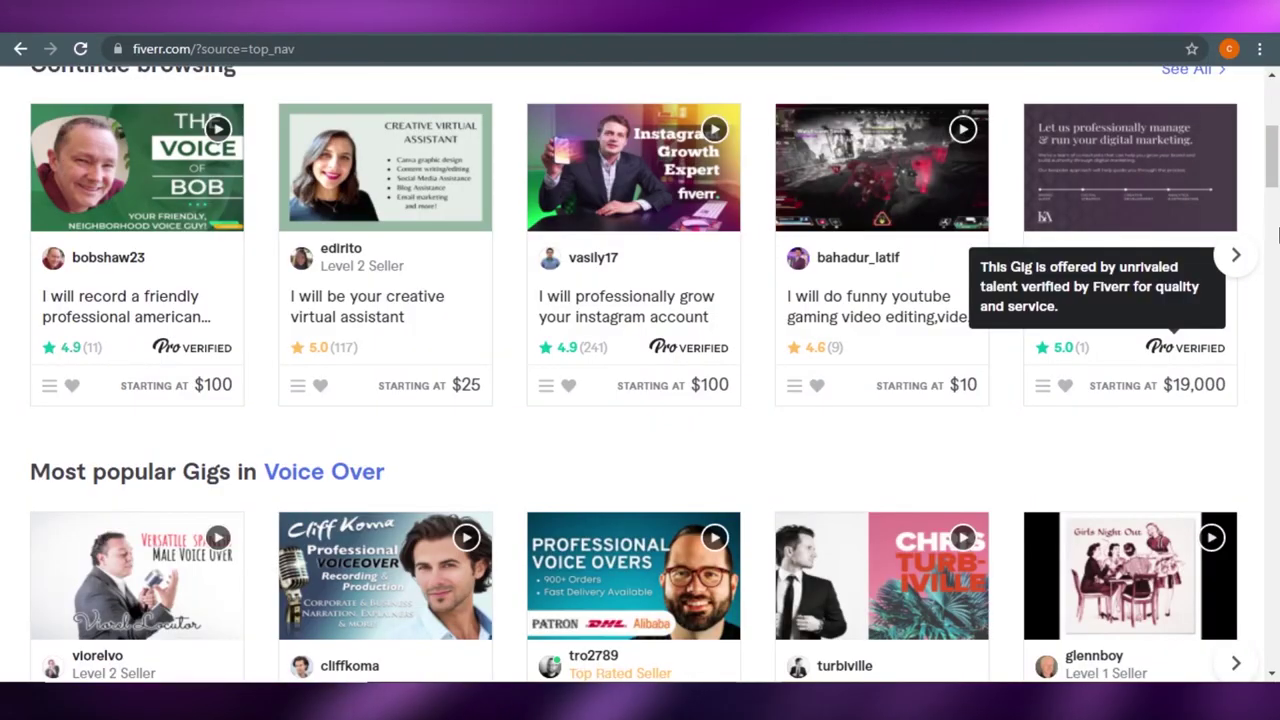
pyautogui.moveTo(1274, 170); pyautogui.dragTo(1274, 290)
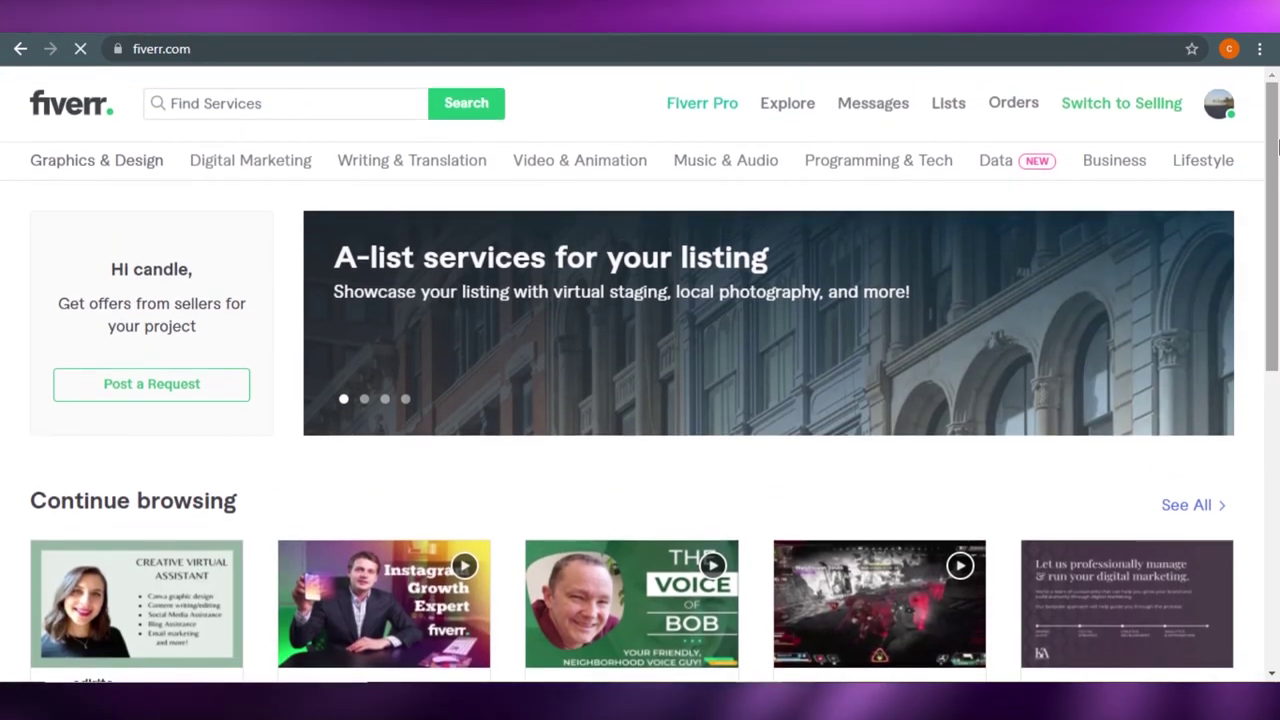
pyautogui.moveTo(1277, 222); pyautogui.dragTo(1277, 365)
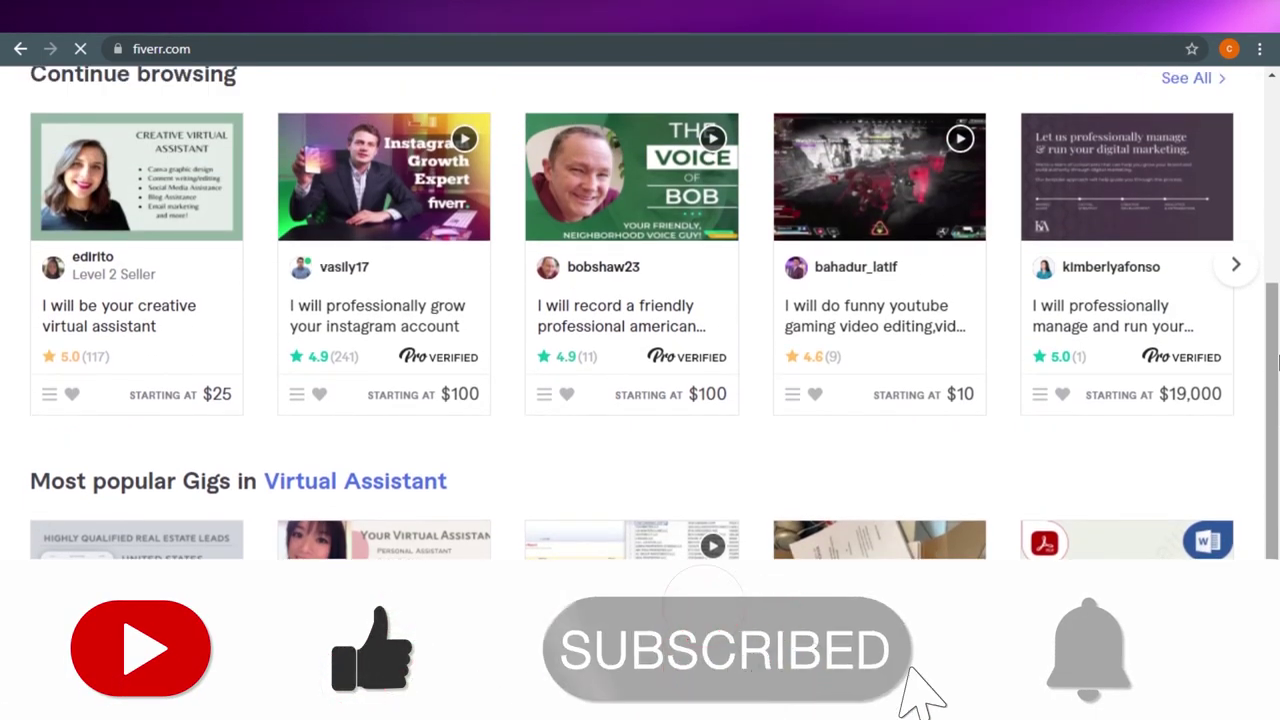